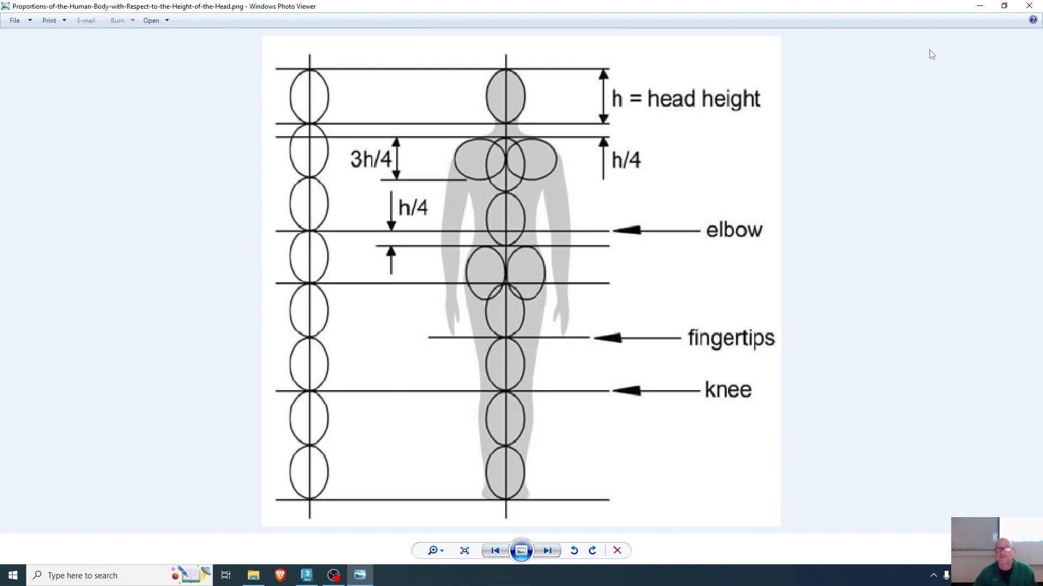
# - Switch to 3ds Max and, with AutoGrid off, create a cylinder at the grid centre, about 1.8 mm in radius and 20.3 mm high
pyautogui.click(980, 10)
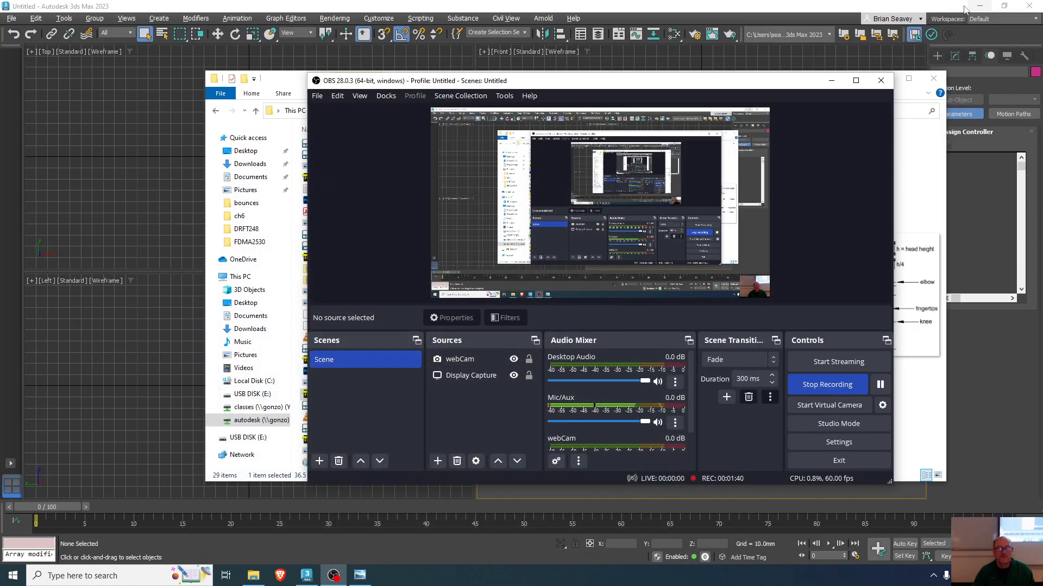
pyautogui.click(547, 4)
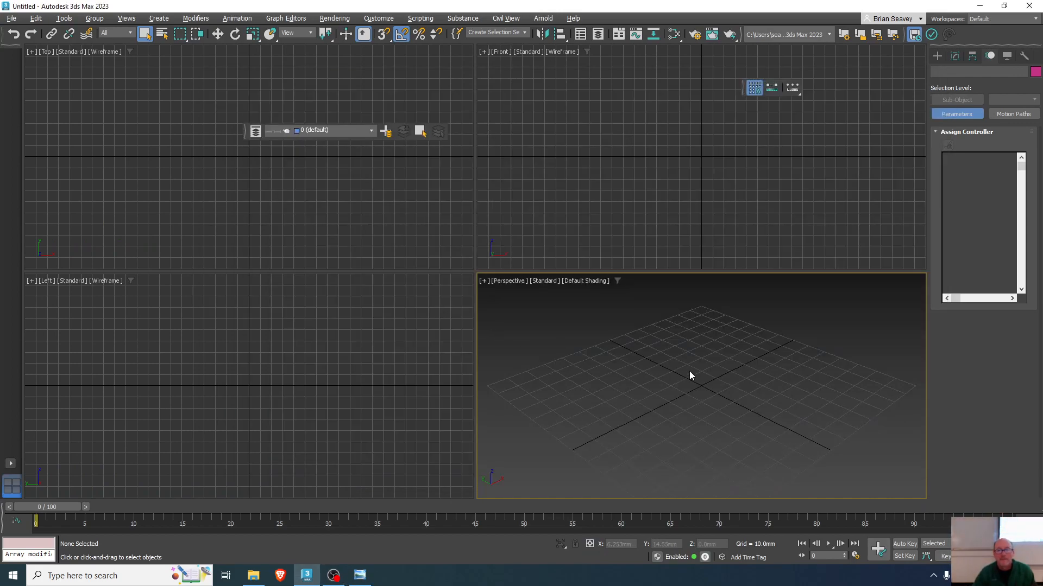
pyautogui.click(937, 56)
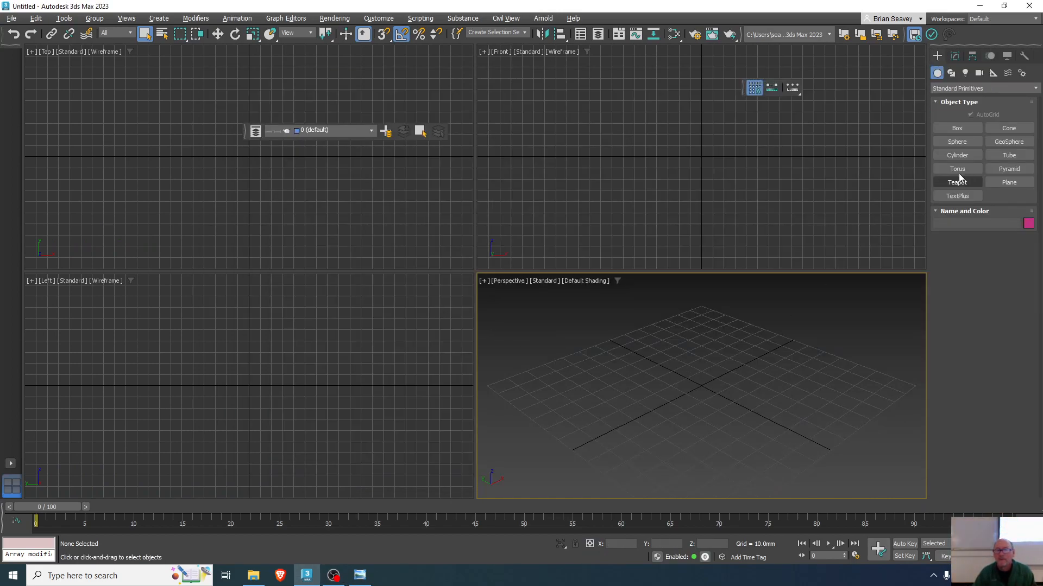
pyautogui.click(956, 154)
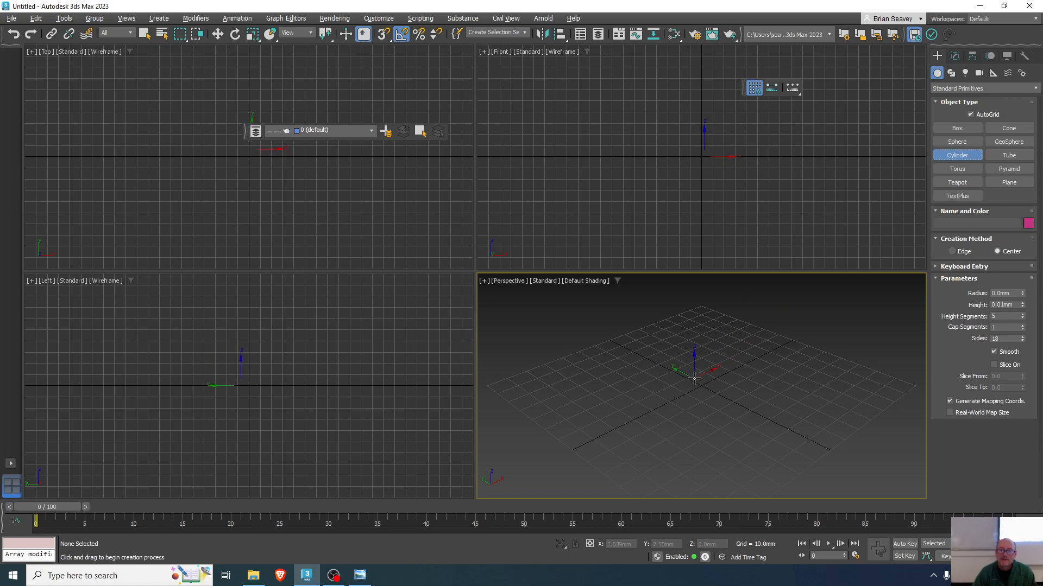
pyautogui.click(971, 115)
pyautogui.moveTo(699, 385); pyautogui.dragTo(702, 386)
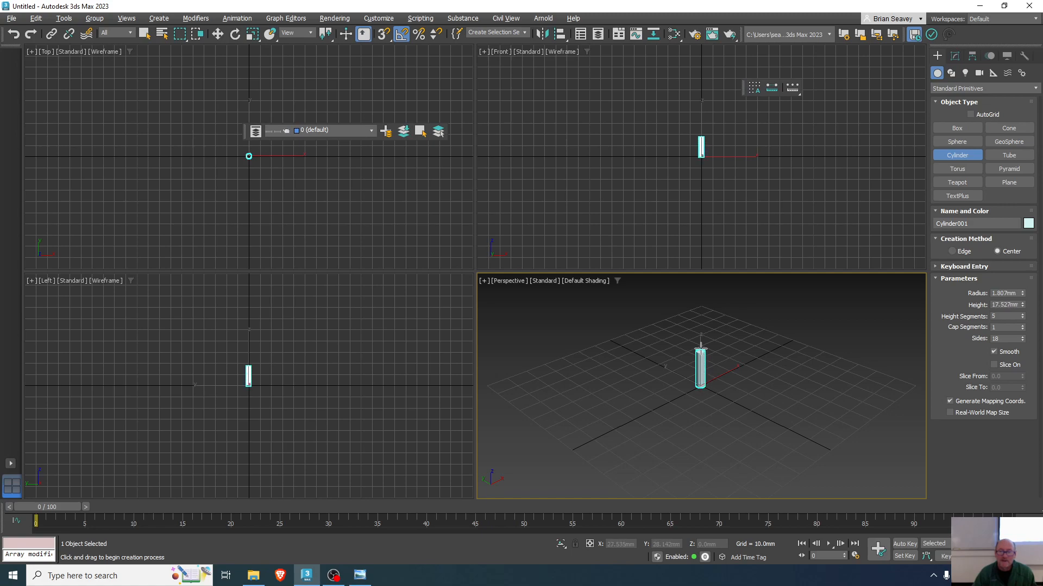
pyautogui.click(701, 339)
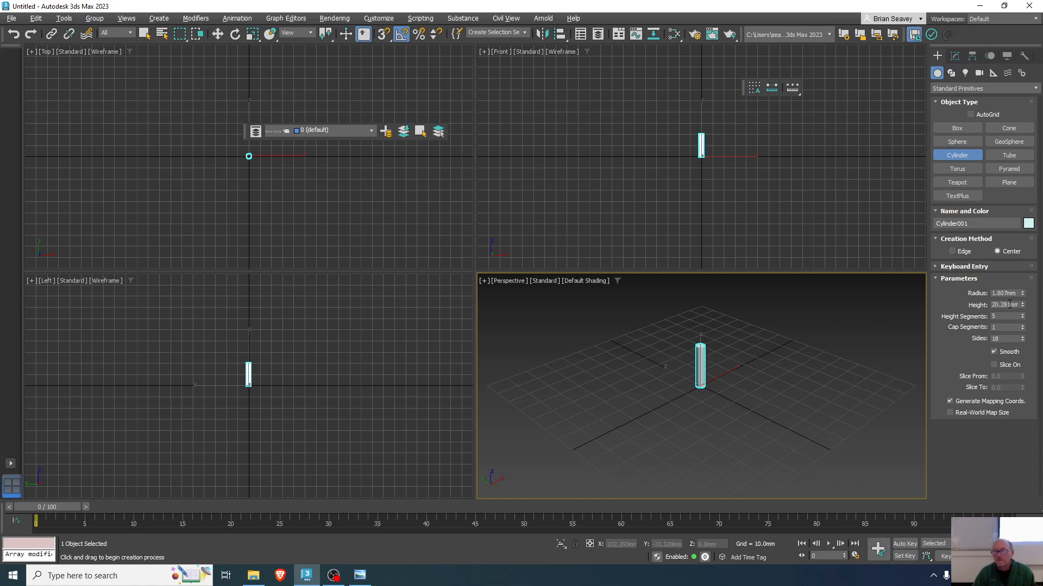
# - Set the cylinder's height to 20 mm and its radius to 1 mm
pyautogui.click(1010, 305)
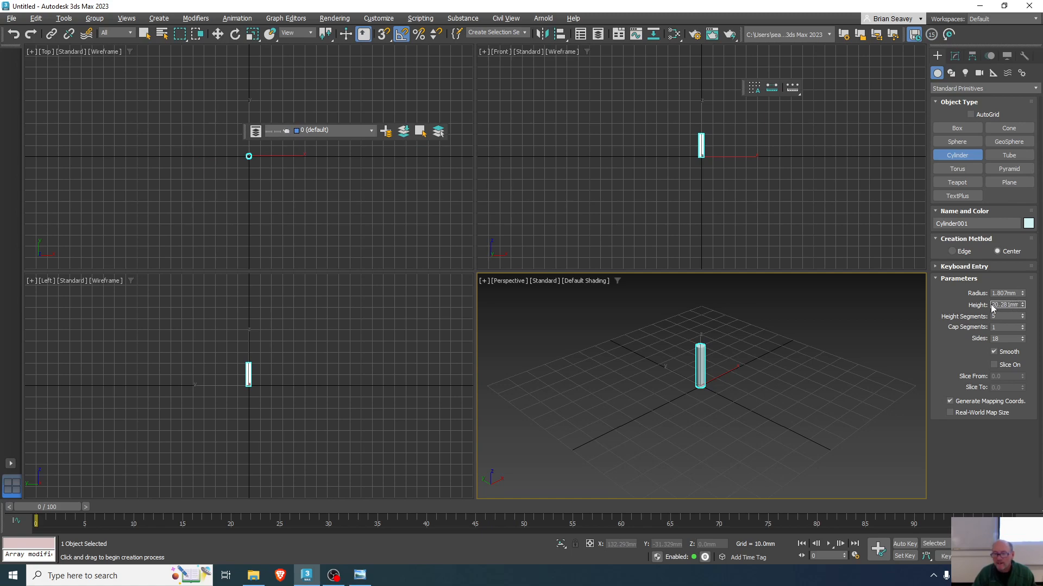
pyautogui.moveTo(991, 305); pyautogui.dragTo(1041, 305)
pyautogui.write('20')
pyautogui.press('Return')
pyautogui.moveTo(1017, 293); pyautogui.dragTo(977, 294)
pyautogui.write('1')
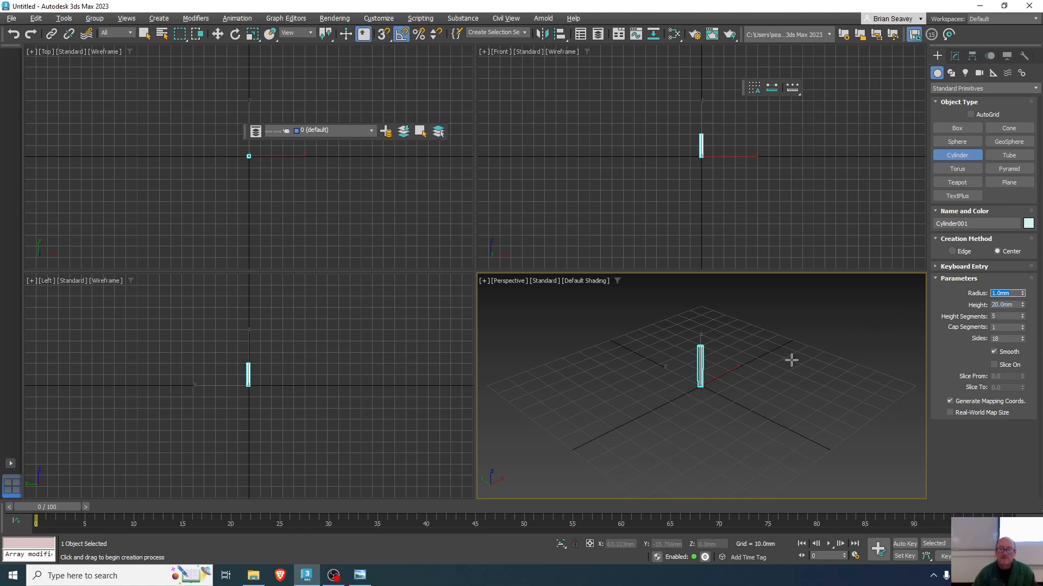
# - Move the cylinder to the world origin by setting its X and Y positions to 0 mm
pyautogui.scroll(3, 707, 366)
pyautogui.keyDown('alt'); pyautogui.moveTo(705, 368); pyautogui.dragTo(656, 396, button='middle'); pyautogui.keyUp('alt')
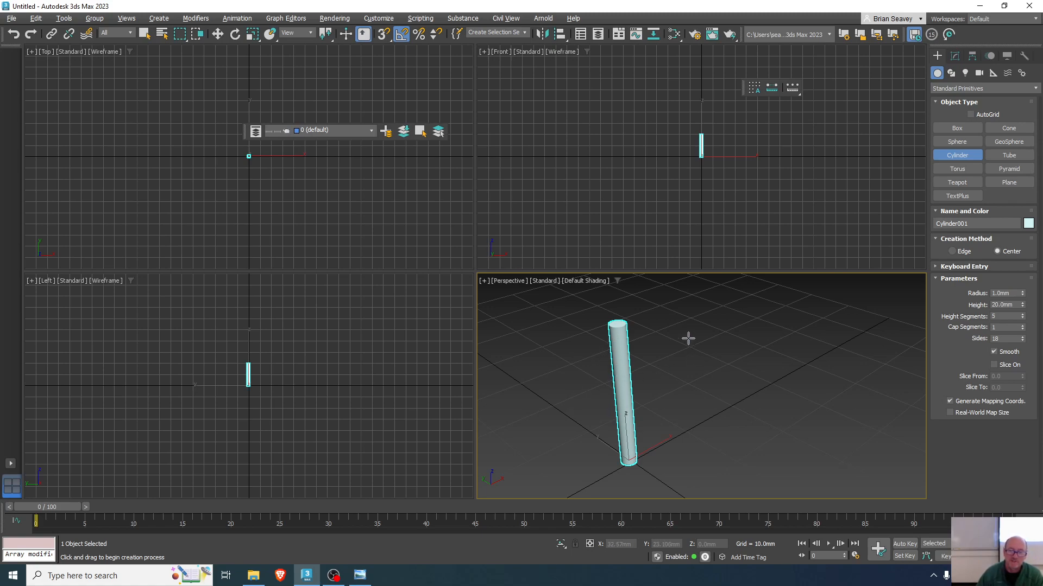
pyautogui.rightClick(646, 379)
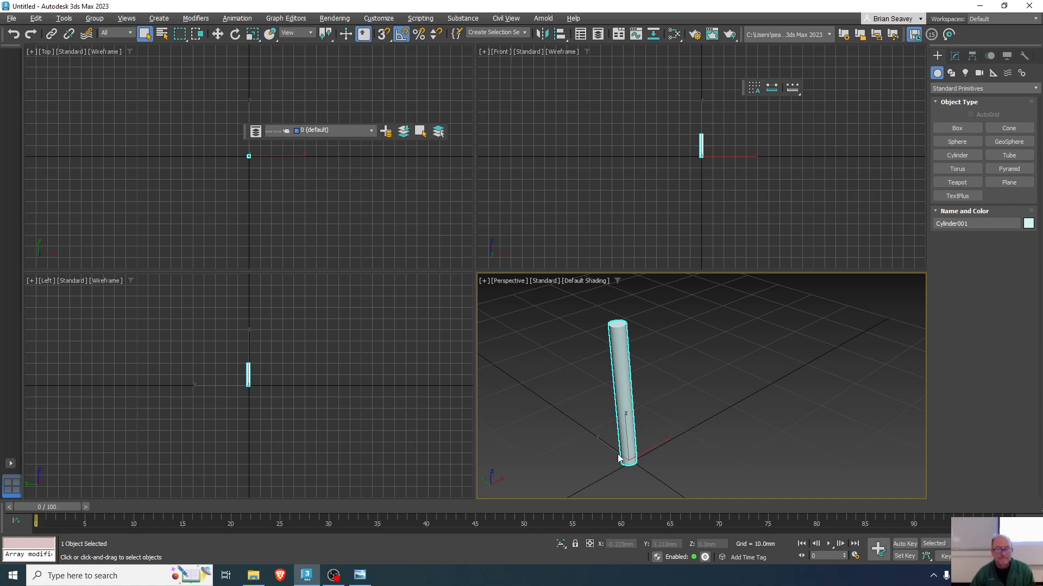
pyautogui.press('w')
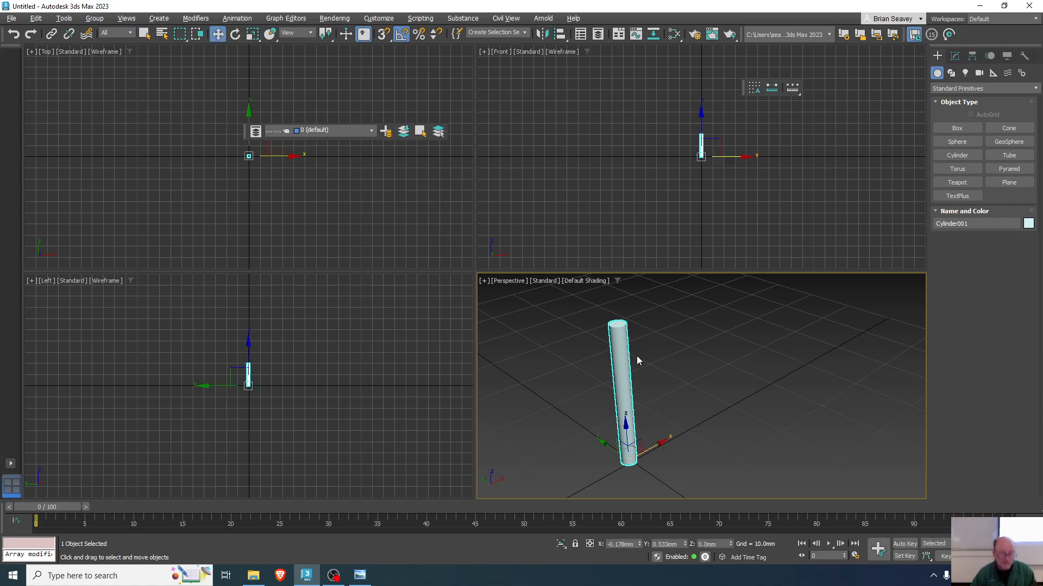
pyautogui.rightClick(639, 544)
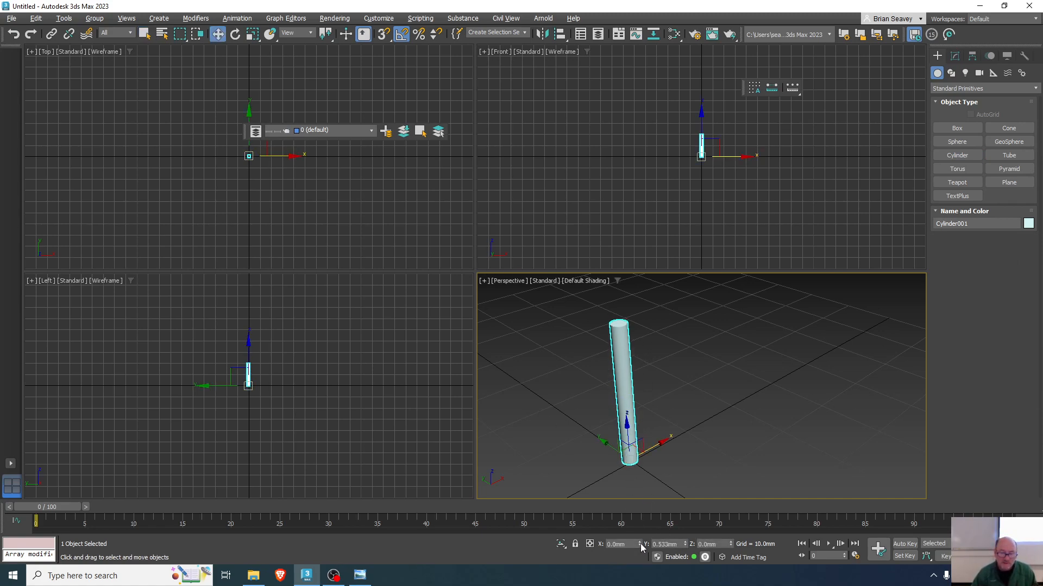
pyautogui.rightClick(685, 544)
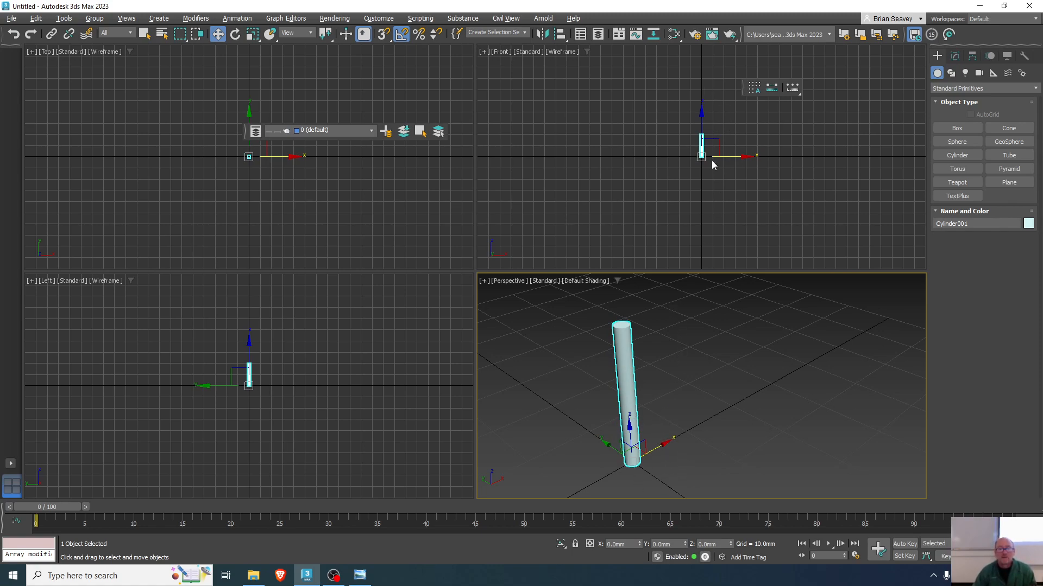
# - Move only the cylinder's pivot to its top end at Z 20 mm, leaving pivot editing off
pyautogui.scroll(5, 726, 148)
pyautogui.moveTo(726, 145); pyautogui.dragTo(709, 201, button='middle')
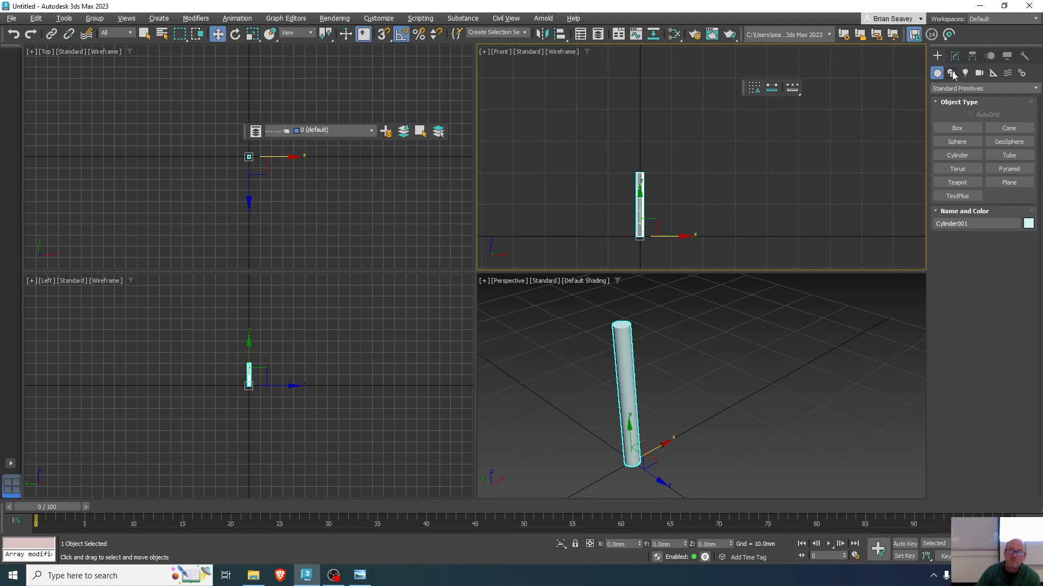
pyautogui.click(972, 57)
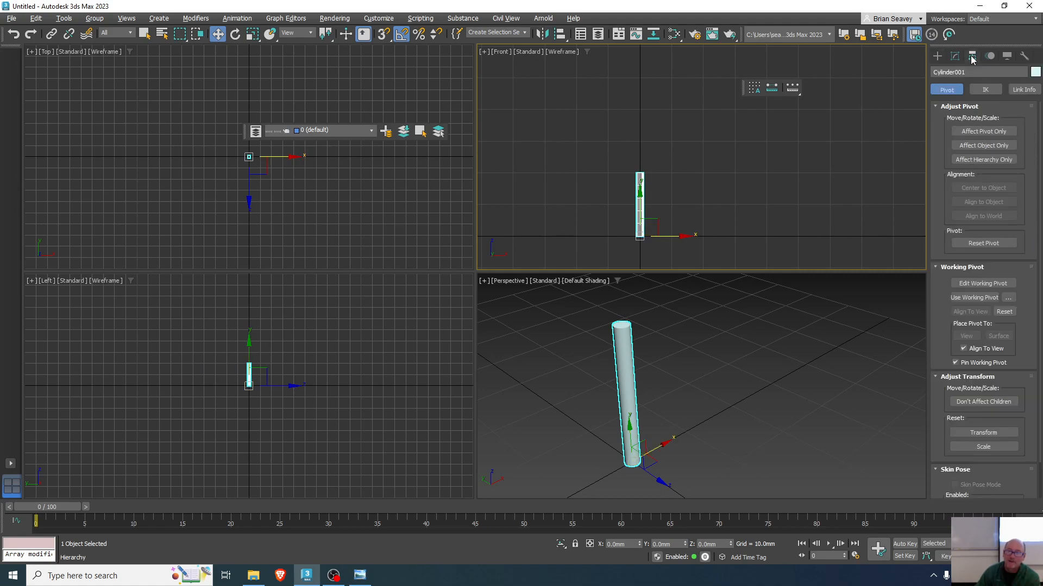
pyautogui.click(983, 132)
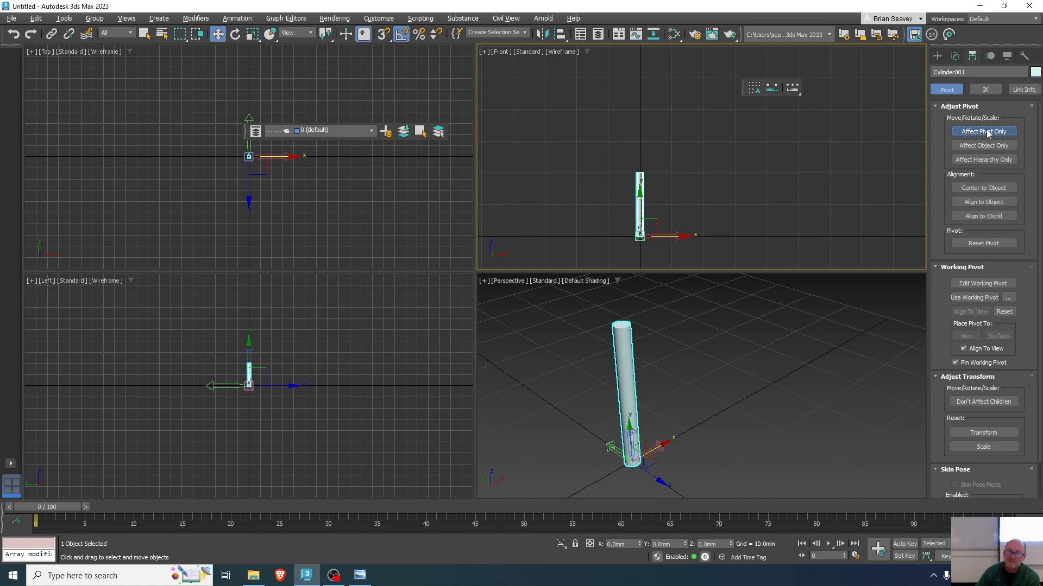
pyautogui.click(711, 544)
pyautogui.write('20')
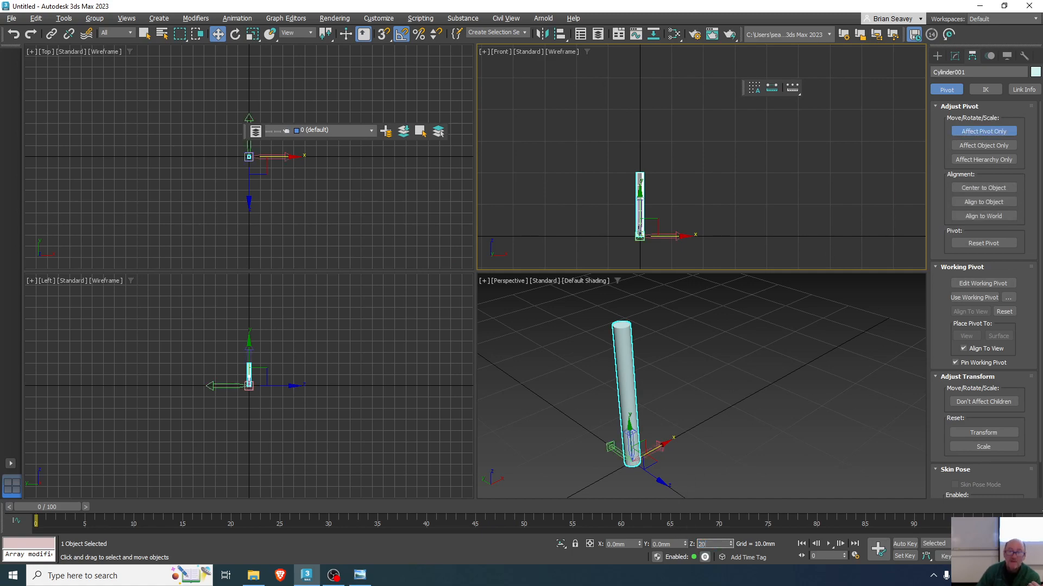
pyautogui.press('Return')
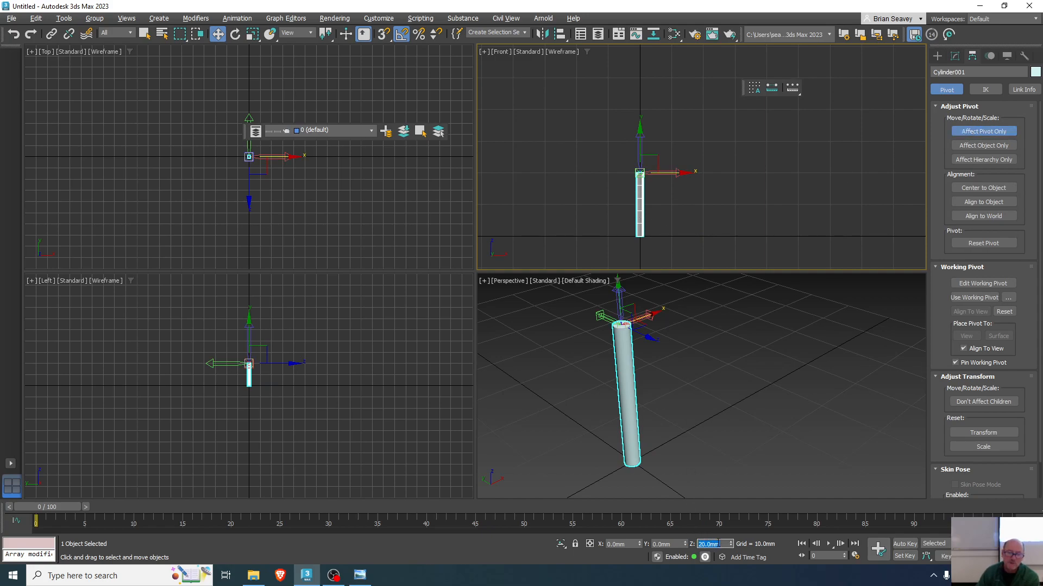
pyautogui.click(984, 133)
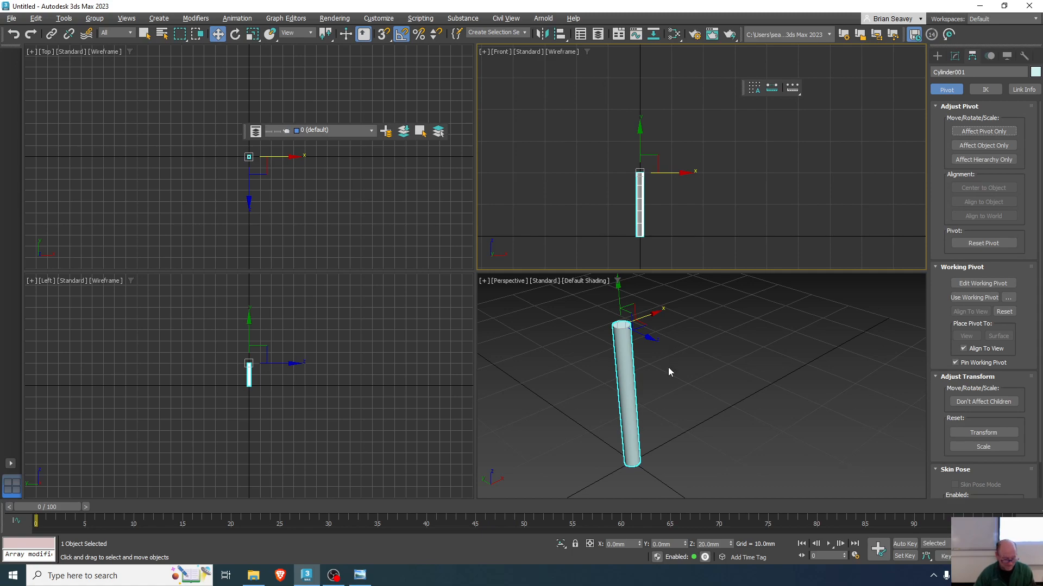
# - Try rotating the cylinder about its top pivot in the Perspective view
pyautogui.press('e')
pyautogui.moveTo(643, 322); pyautogui.dragTo(630, 344)
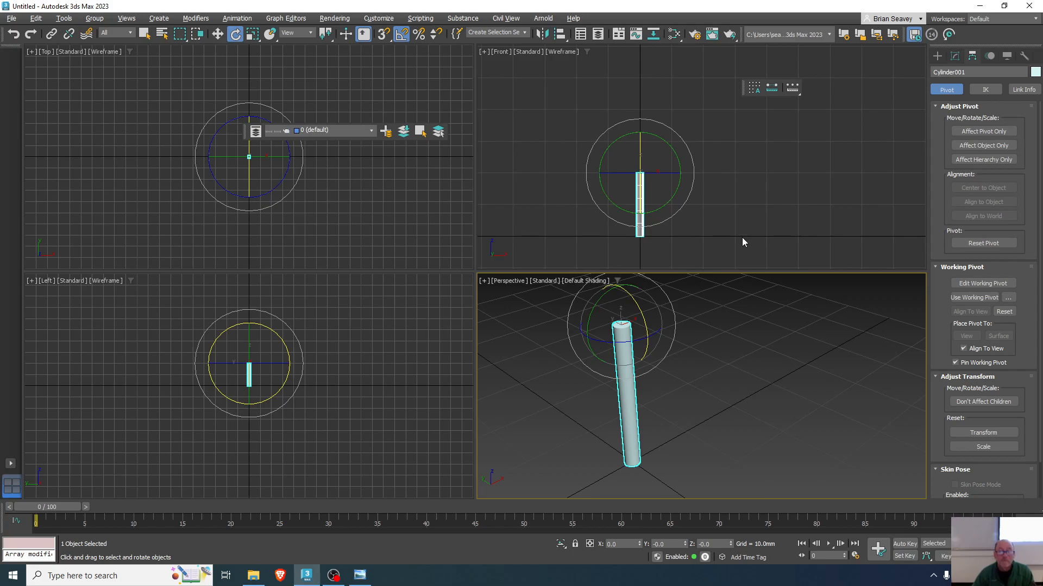
# - Maximize the Front view and rename the cylinder shinRight
pyautogui.rightClick(760, 197)
pyautogui.hotkey('alt', 'w')
pyautogui.moveTo(628, 285); pyautogui.dragTo(468, 340, button='middle')
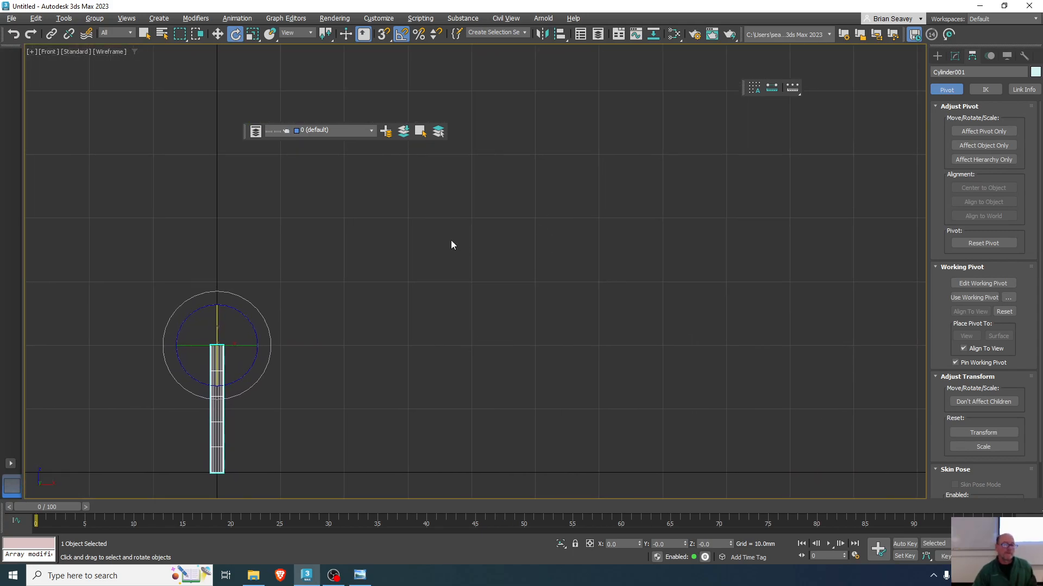
pyautogui.press('w')
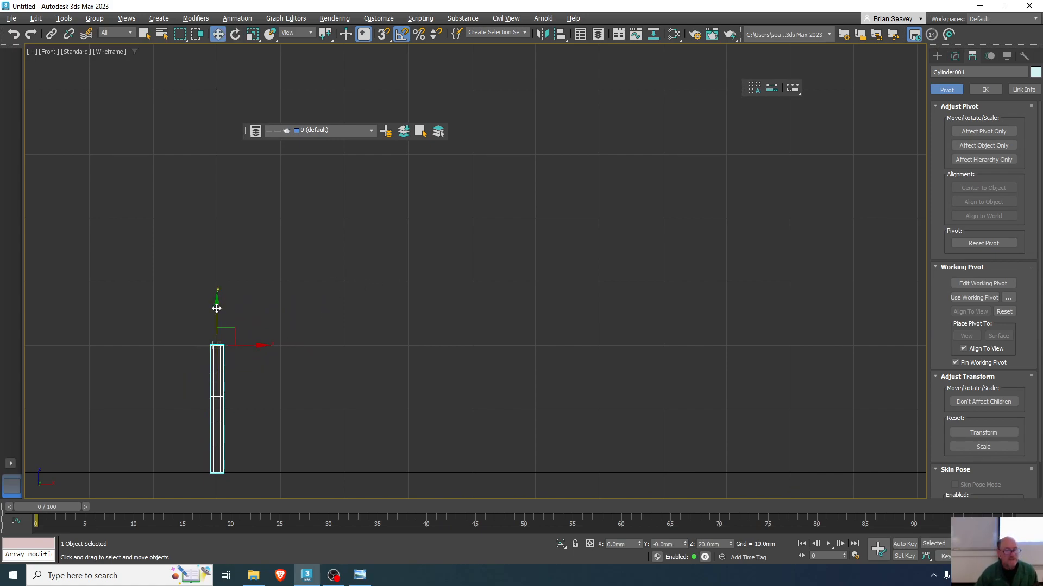
pyautogui.click(979, 73)
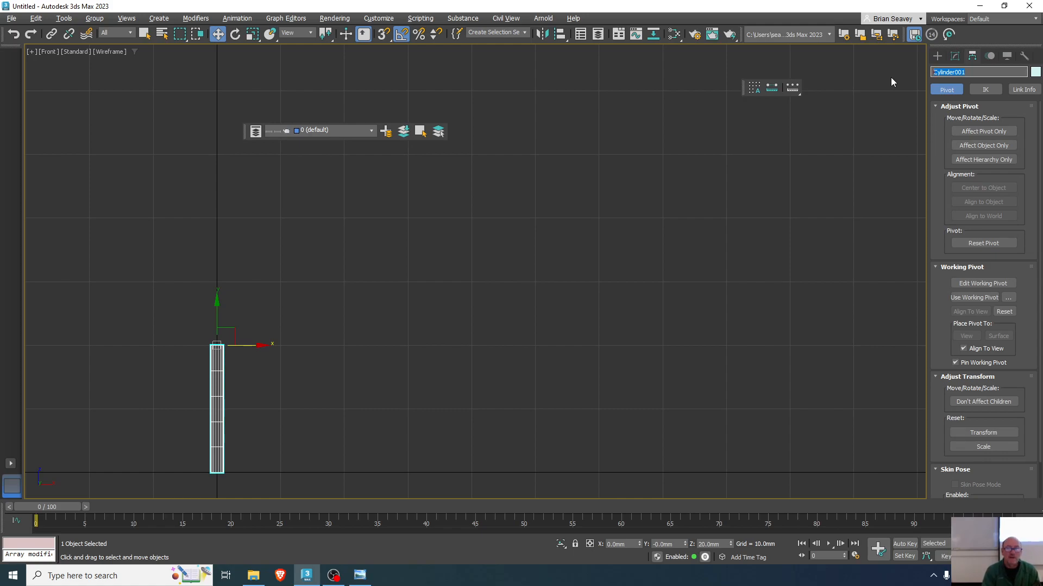
pyautogui.write('shinRight')
pyautogui.press('Return')
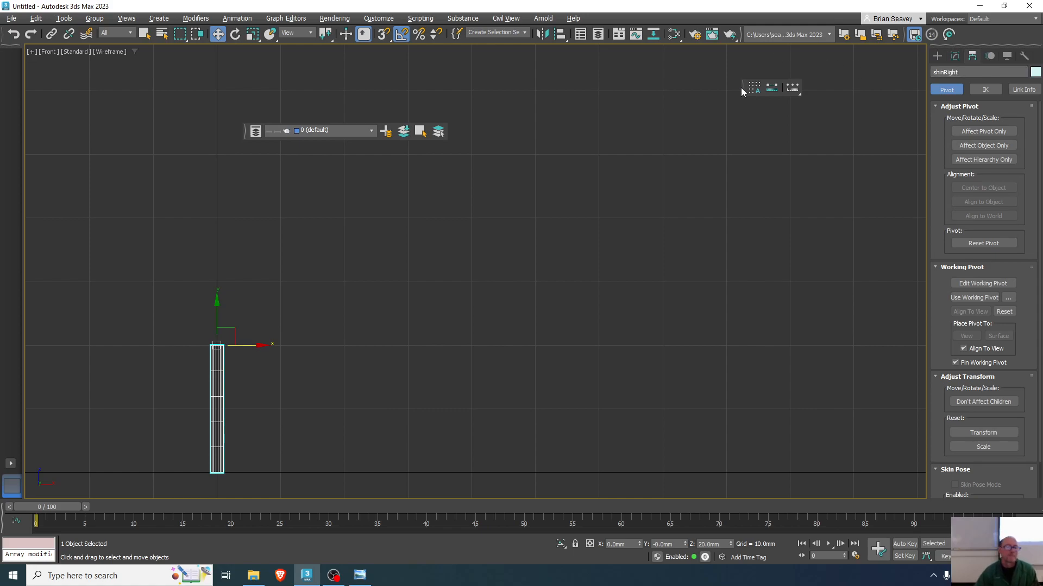
# - Clone shinRight as a single copy moved about 21 mm straight up, leaving a small gap, and name it thighRight
pyautogui.keyDown('shift'); pyautogui.moveTo(217, 308); pyautogui.dragTo(216, 176); pyautogui.keyUp('shift')
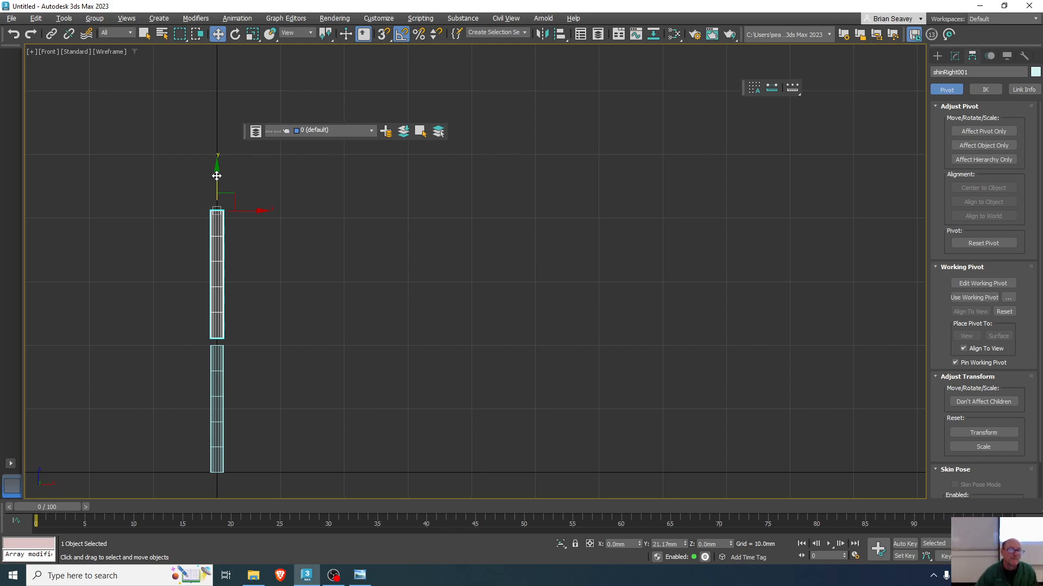
pyautogui.keyDown('shift'); pyautogui.moveTo(216, 176); pyautogui.dragTo(214, 173); pyautogui.keyUp('shift')
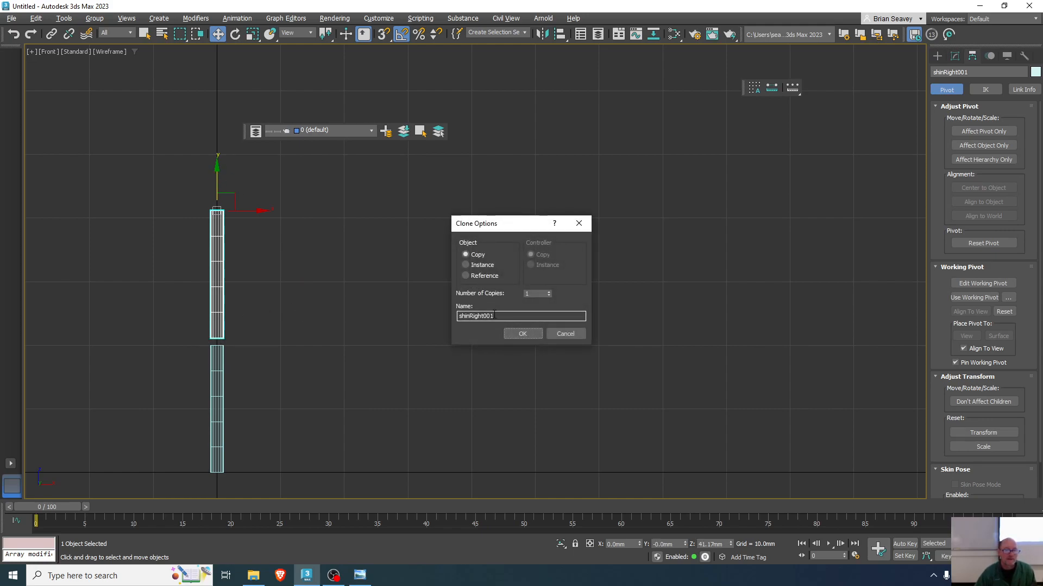
pyautogui.moveTo(468, 316); pyautogui.dragTo(456, 317)
pyautogui.press('BackSpace')
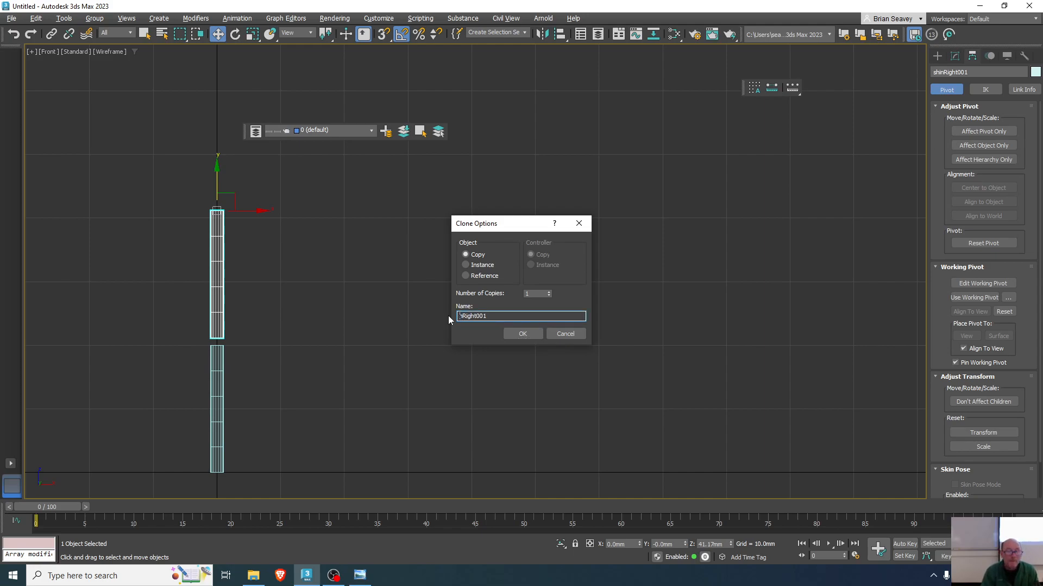
pyautogui.write('femur')
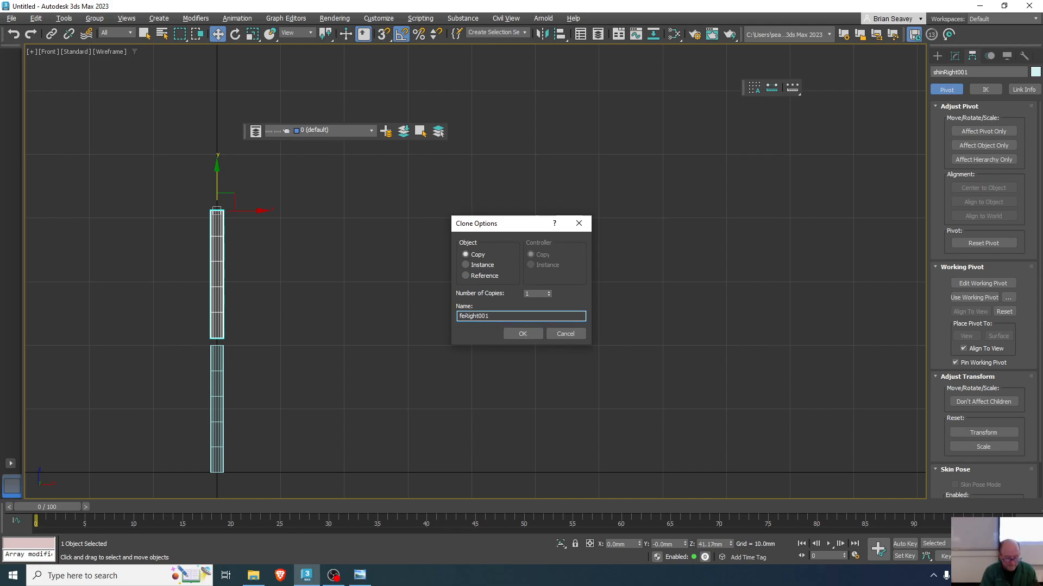
pyautogui.press('BackSpace')
pyautogui.press('BackSpace')
pyautogui.press('BackSpace')
pyautogui.press('BackSpace')
pyautogui.press('BackSpace')
pyautogui.write('thigh')
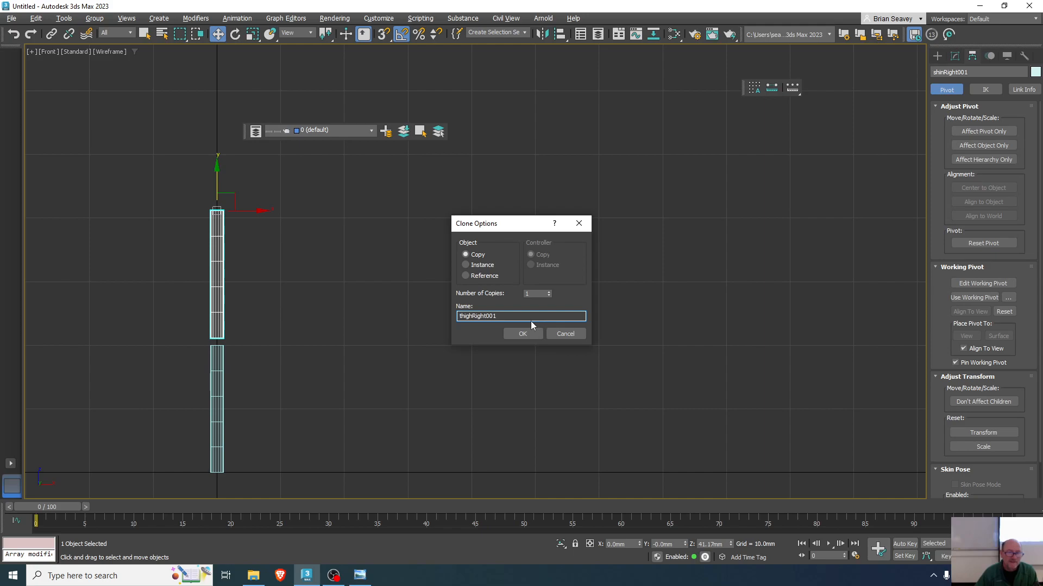
pyautogui.press('BackSpace')
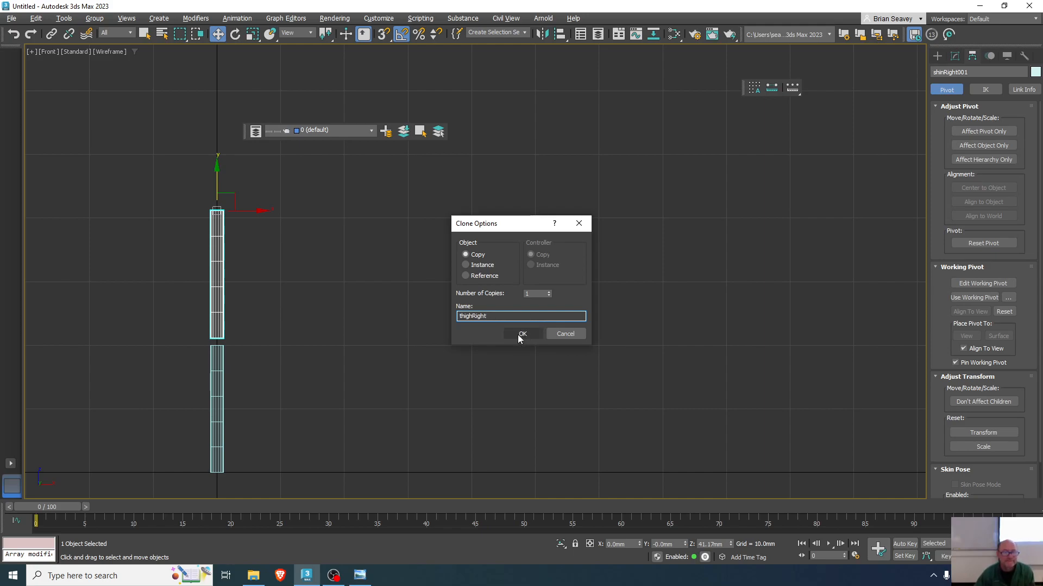
pyautogui.click(517, 334)
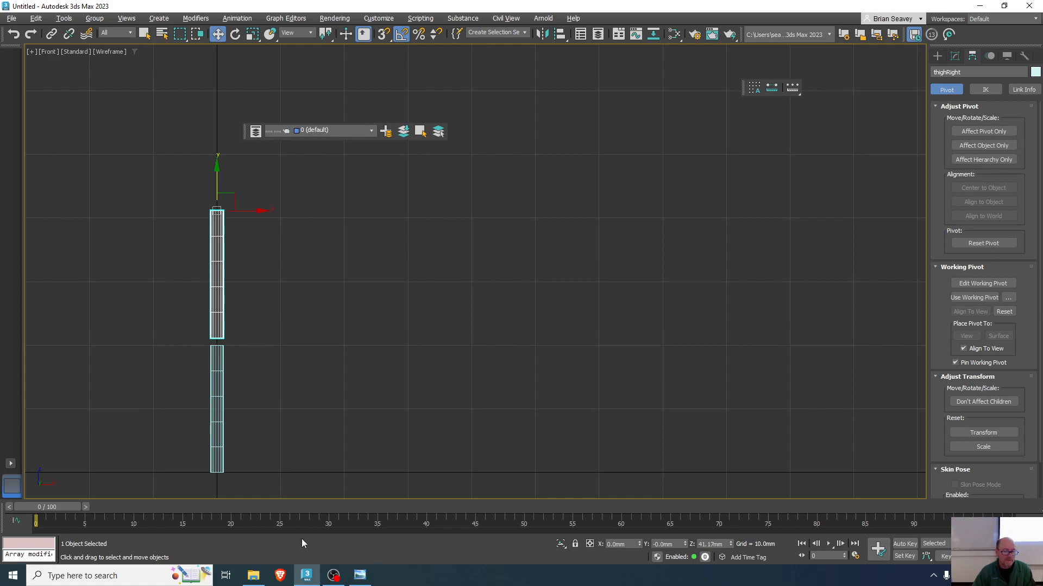
# - Check the body-proportions reference image, and clone thighRight as a single copy rotated 90° clockwise about its top pivot, named hipRight
pyautogui.click(360, 576)
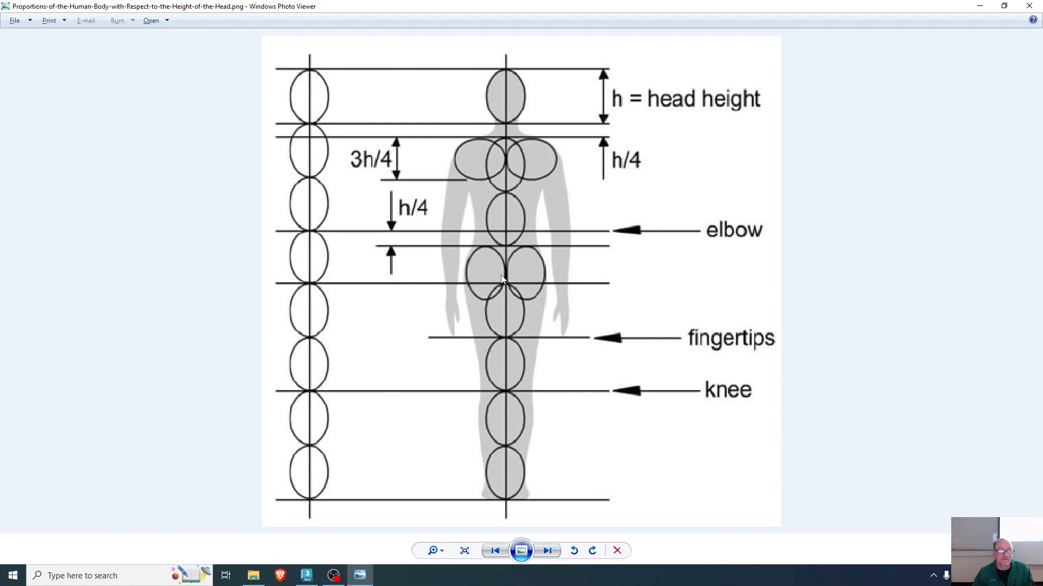
pyautogui.hotkey('alt', 'Tab')
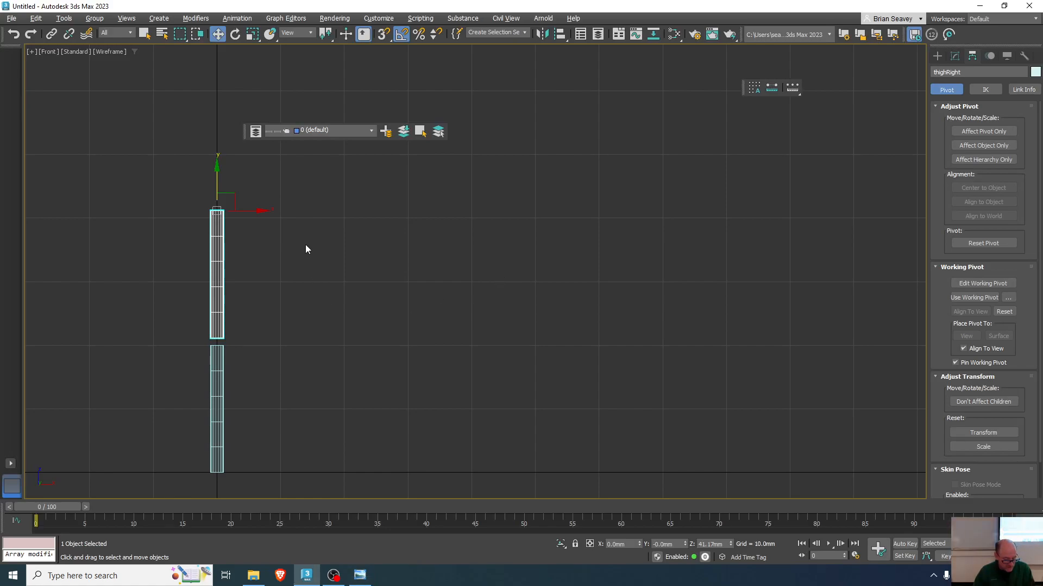
pyautogui.press('e')
pyautogui.keyDown('shift'); pyautogui.moveTo(251, 226); pyautogui.dragTo(256, 279); pyautogui.keyUp('shift')
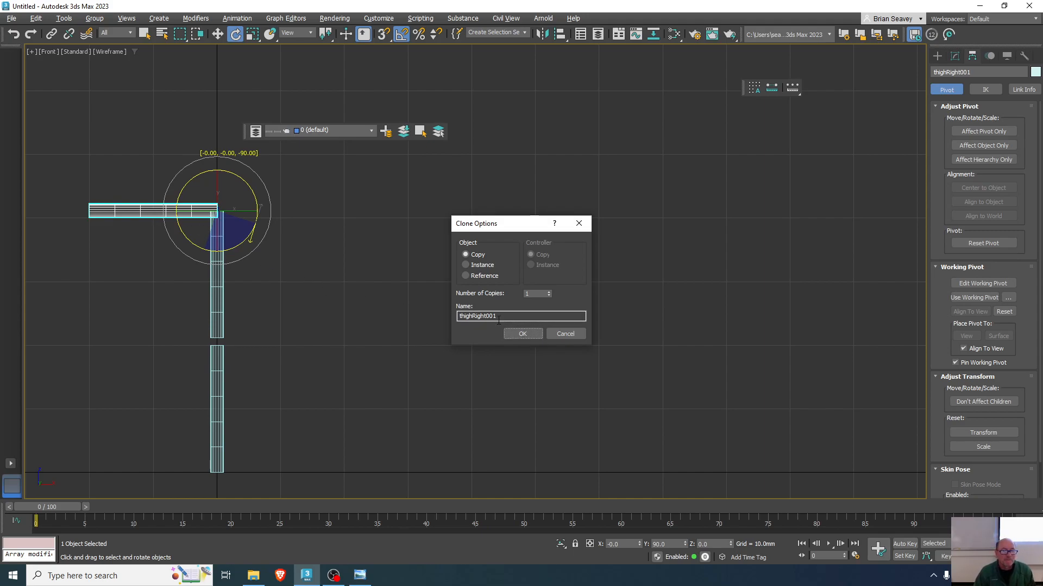
pyautogui.moveTo(497, 316); pyautogui.dragTo(492, 316)
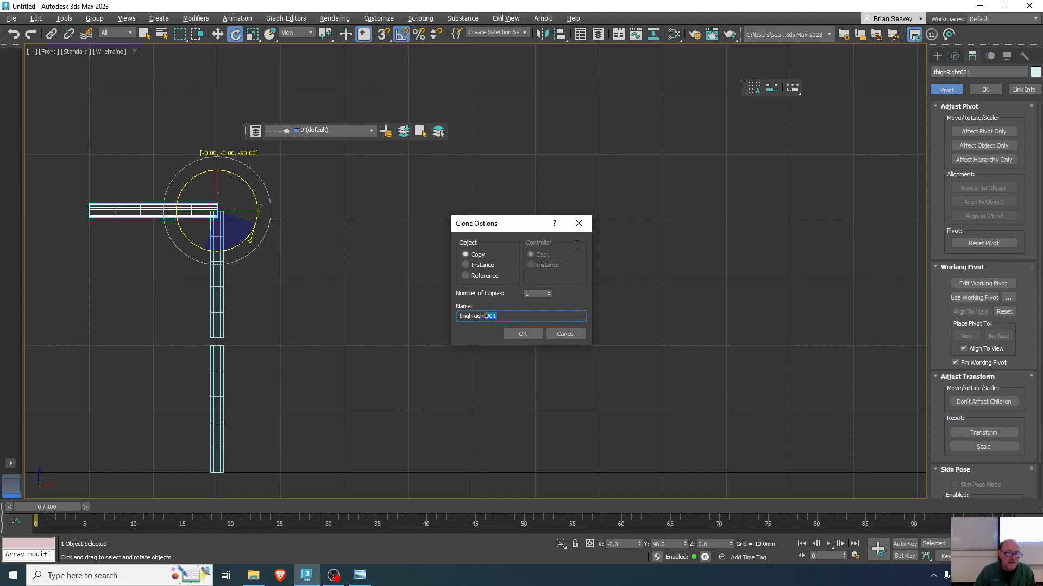
pyautogui.press('BackSpace')
pyautogui.moveTo(472, 317); pyautogui.dragTo(451, 317)
pyautogui.write('hip')
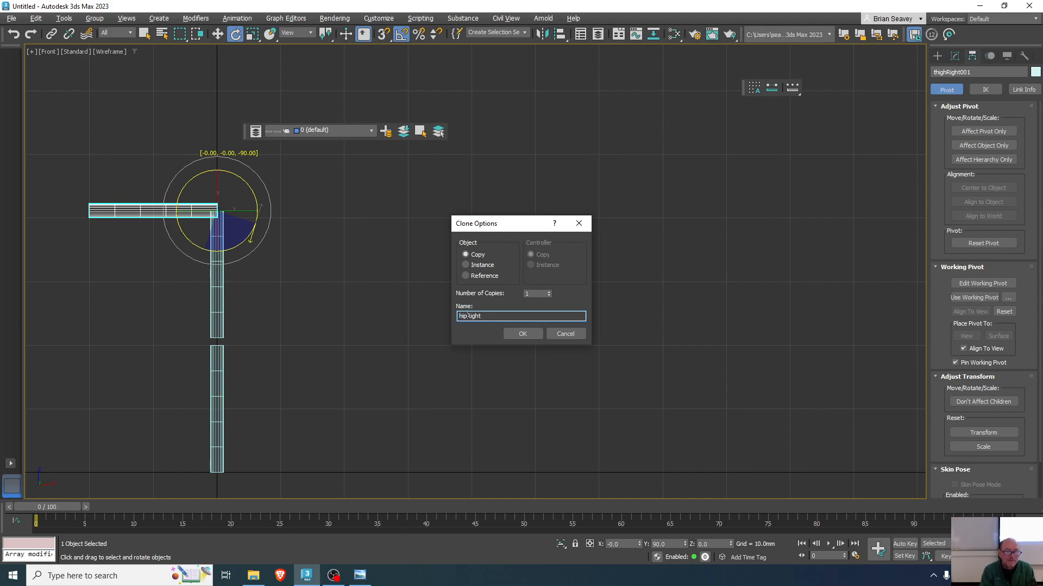
pyautogui.press('Return')
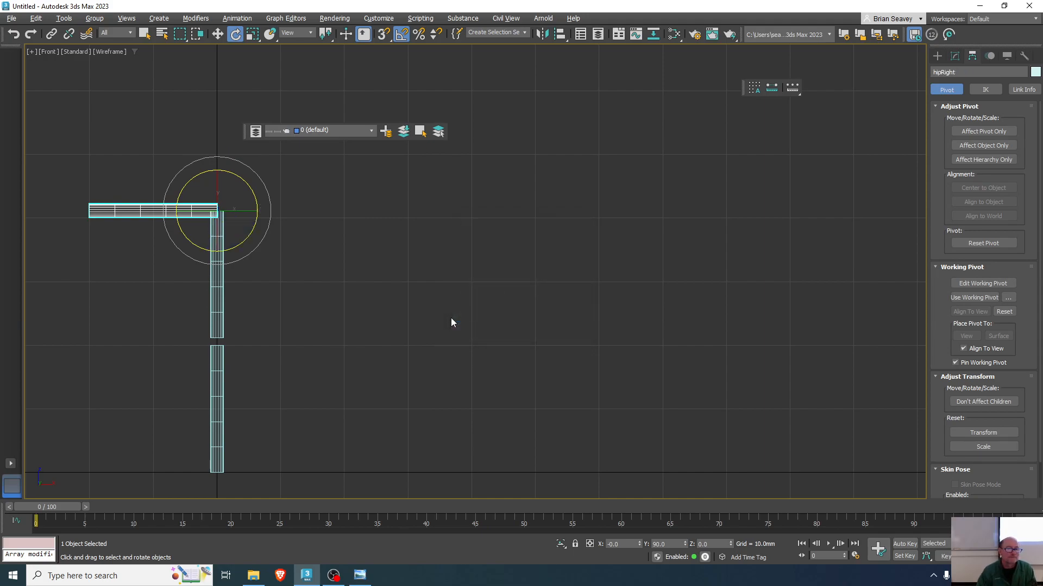
# - Set the hipRight cylinder's height to 5 mm and move it about 20 mm along X, just right of the thigh's top
pyautogui.press('w')
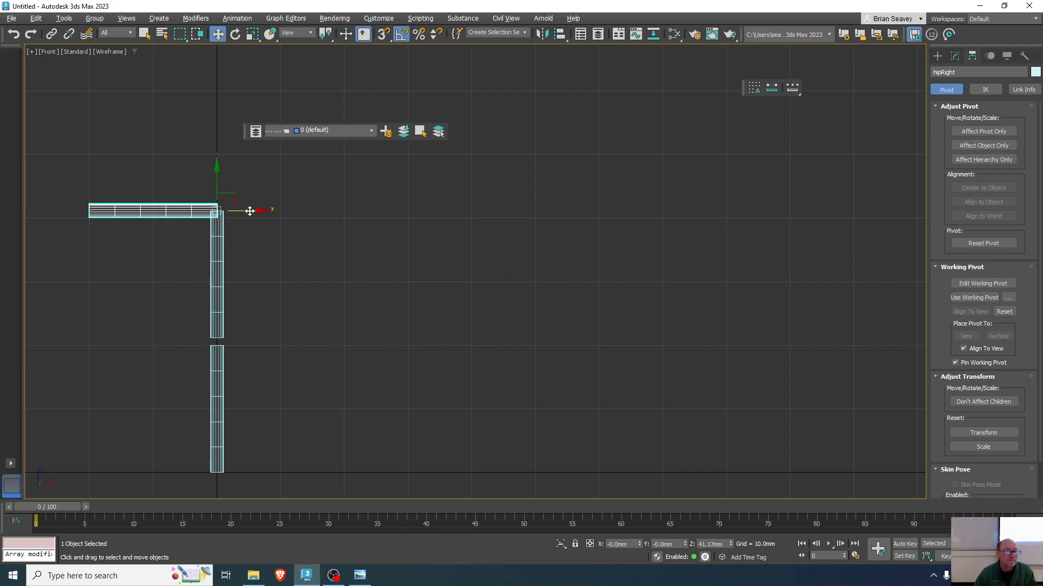
pyautogui.click(955, 57)
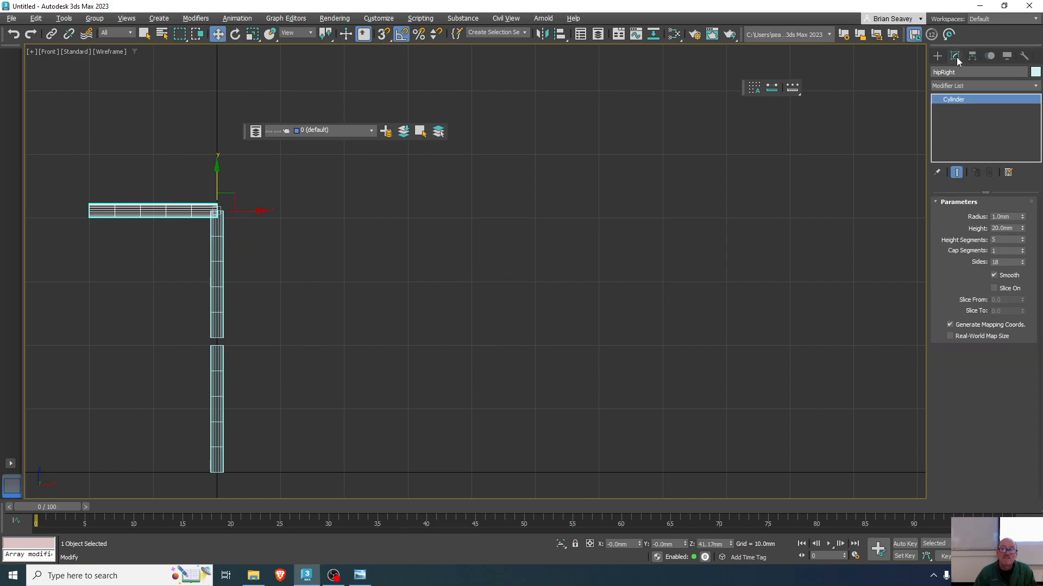
pyautogui.doubleClick(1008, 228)
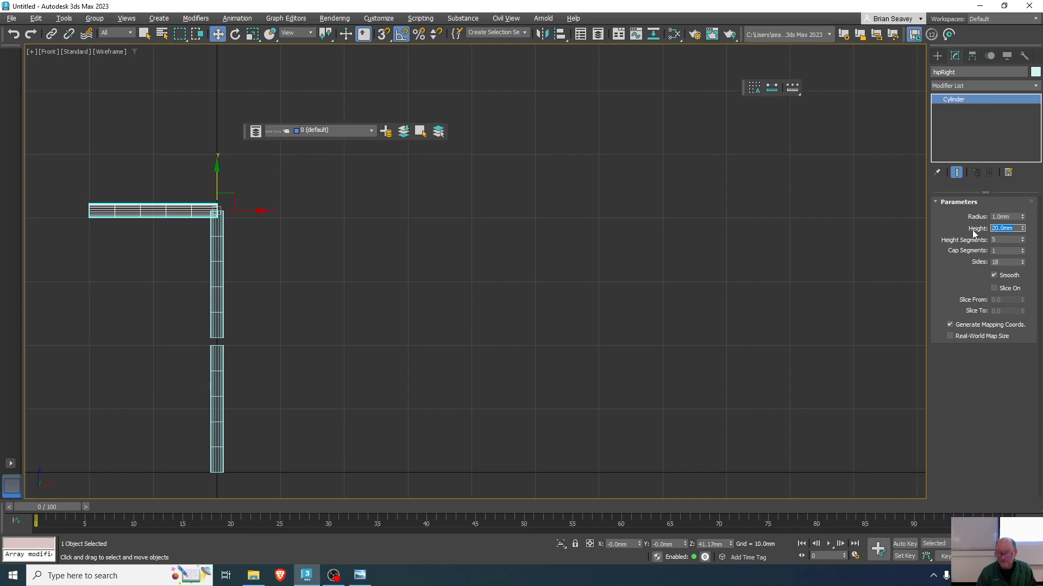
pyautogui.write('5')
pyautogui.press('Return')
pyautogui.click(96, 214)
pyautogui.moveTo(256, 212); pyautogui.dragTo(383, 199)
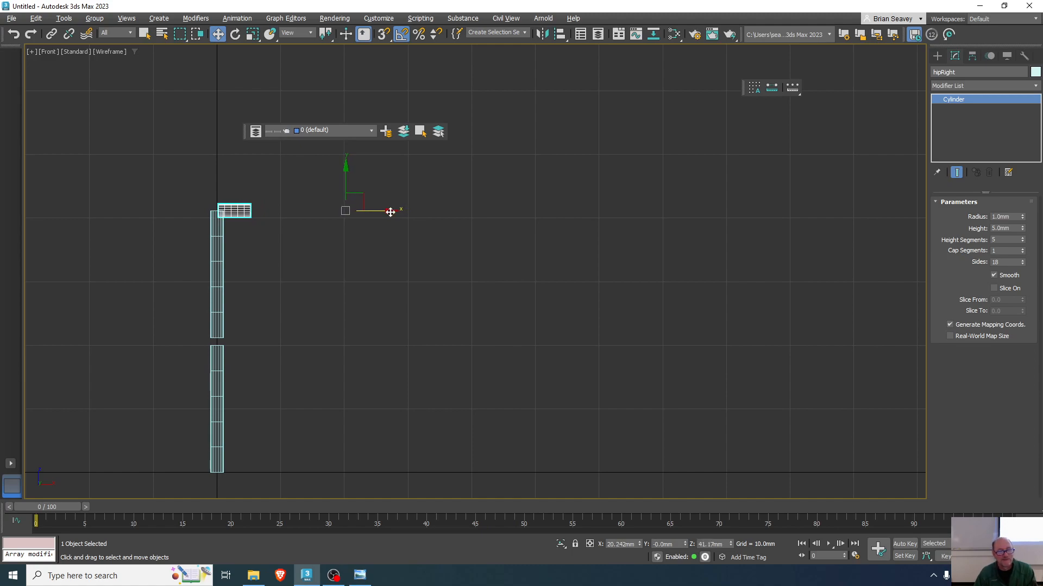
# - Move only hipRight's pivot to its right end at X 5 mm, turn pivot editing off, and shift the cylinder about 1 mm right
pyautogui.click(969, 55)
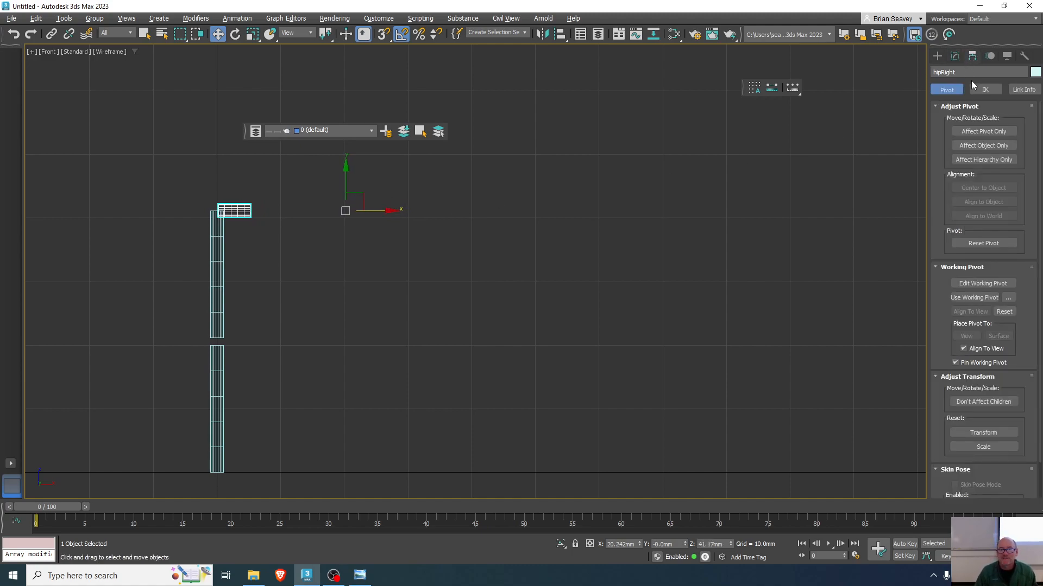
pyautogui.click(980, 131)
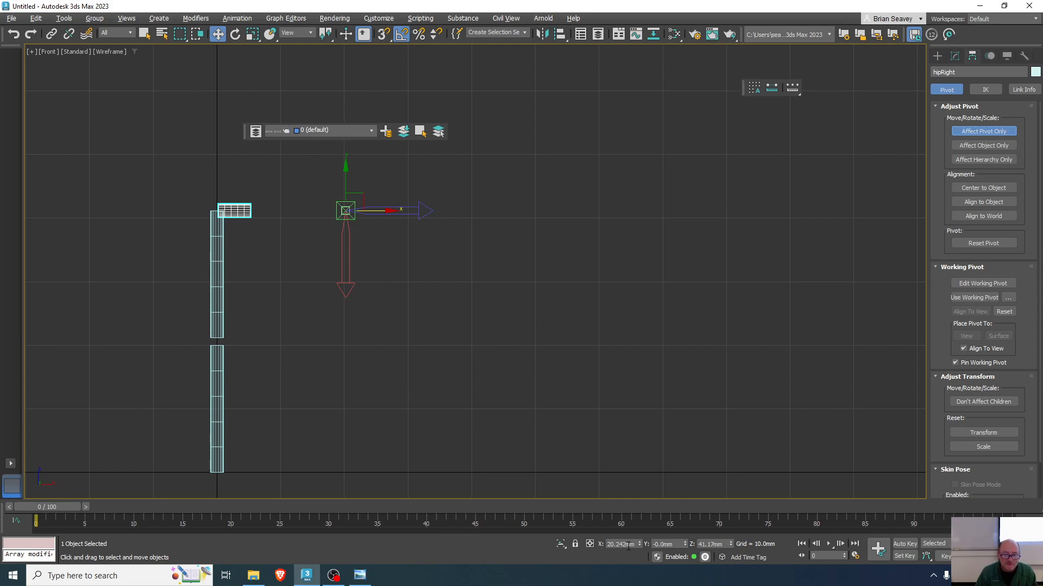
pyautogui.rightClick(639, 547)
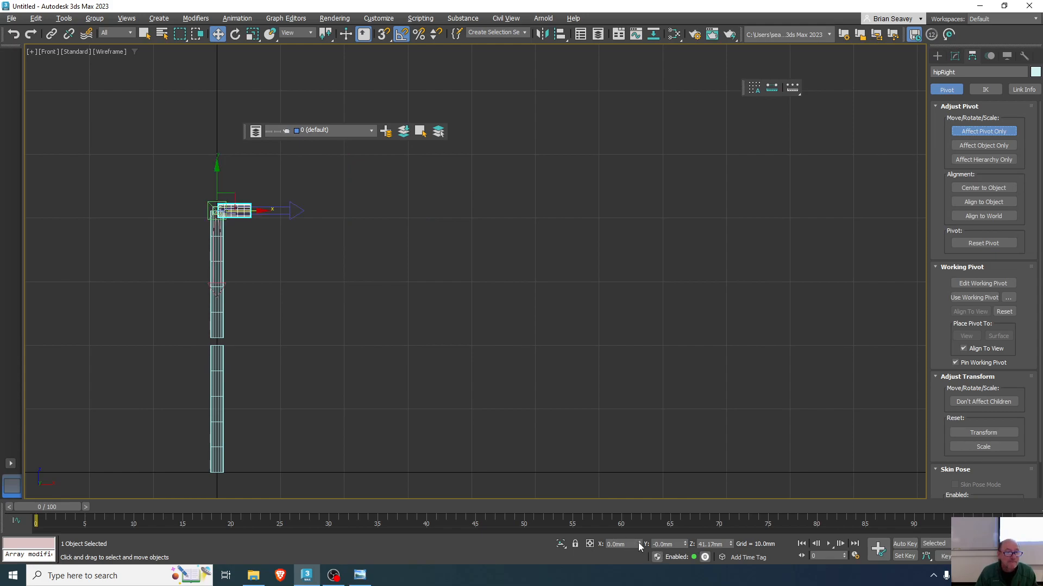
pyautogui.doubleClick(627, 544)
pyautogui.write('5')
pyautogui.press('Return')
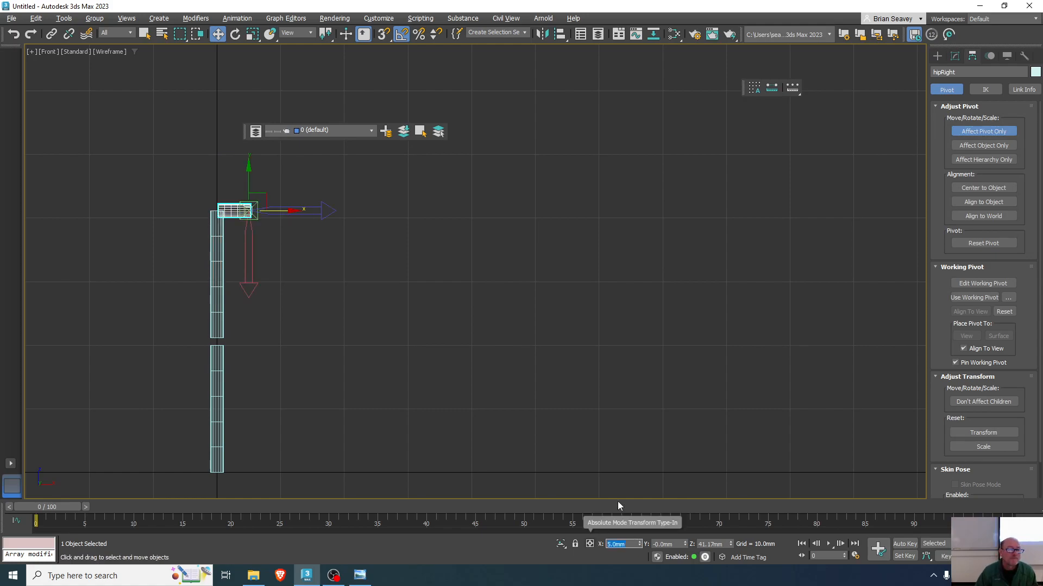
pyautogui.click(972, 132)
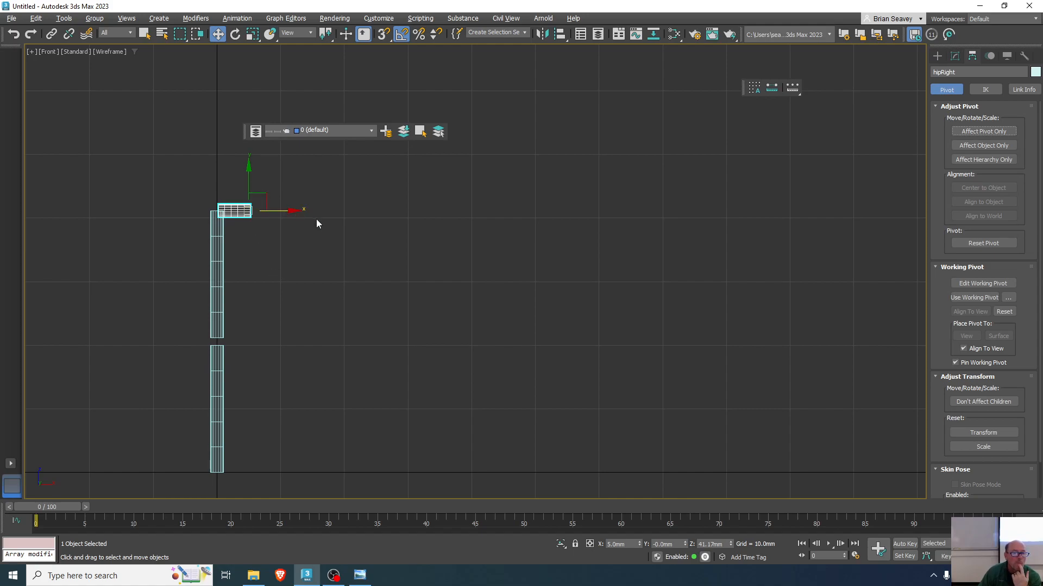
pyautogui.moveTo(290, 209); pyautogui.dragTo(296, 210)
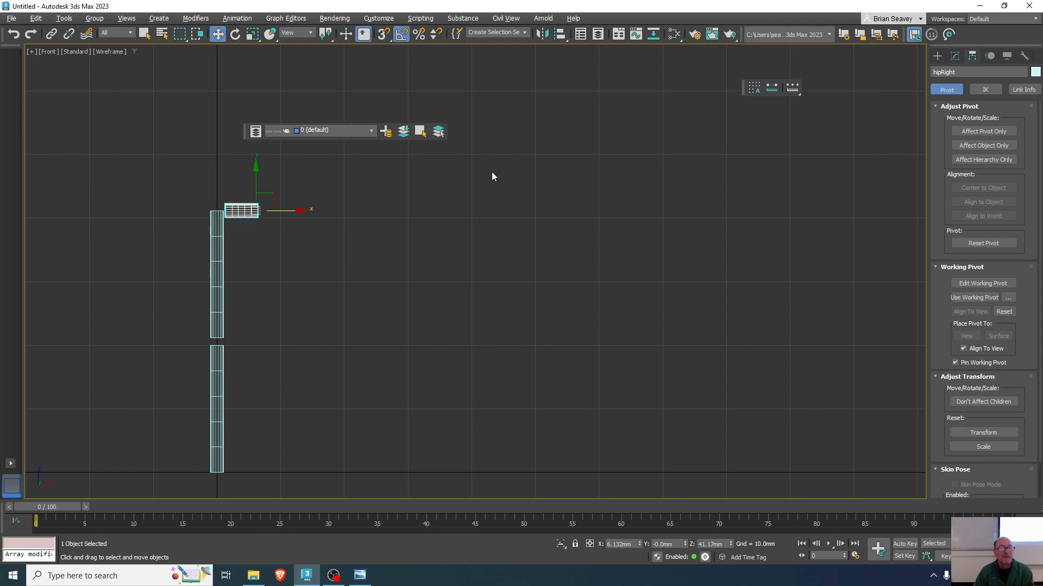
# - Create a sphere of about 1.4 mm radius with AutoGrid, centred on the shin's top face in the Perspective view
pyautogui.click(938, 56)
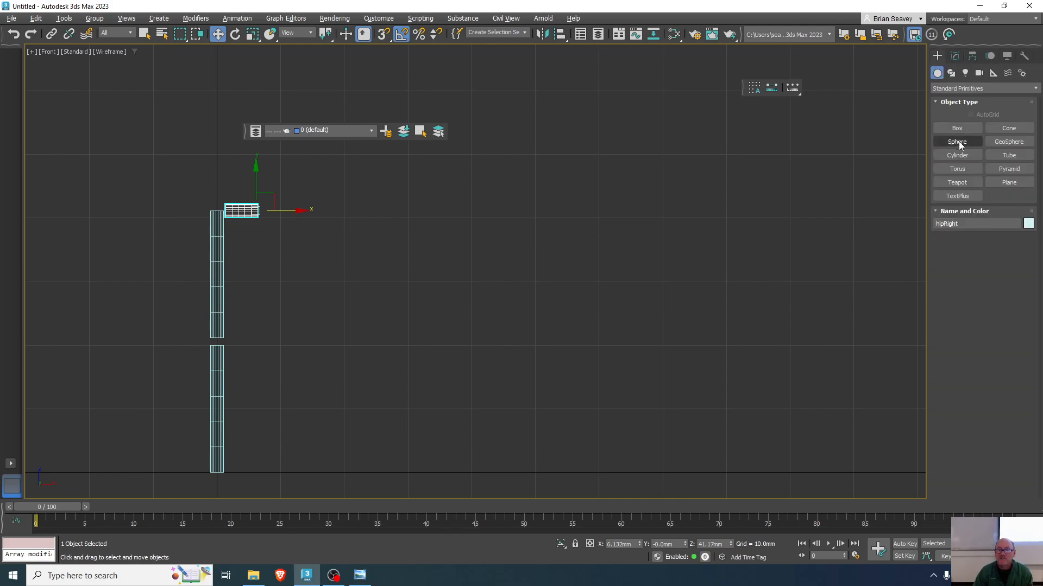
pyautogui.click(957, 142)
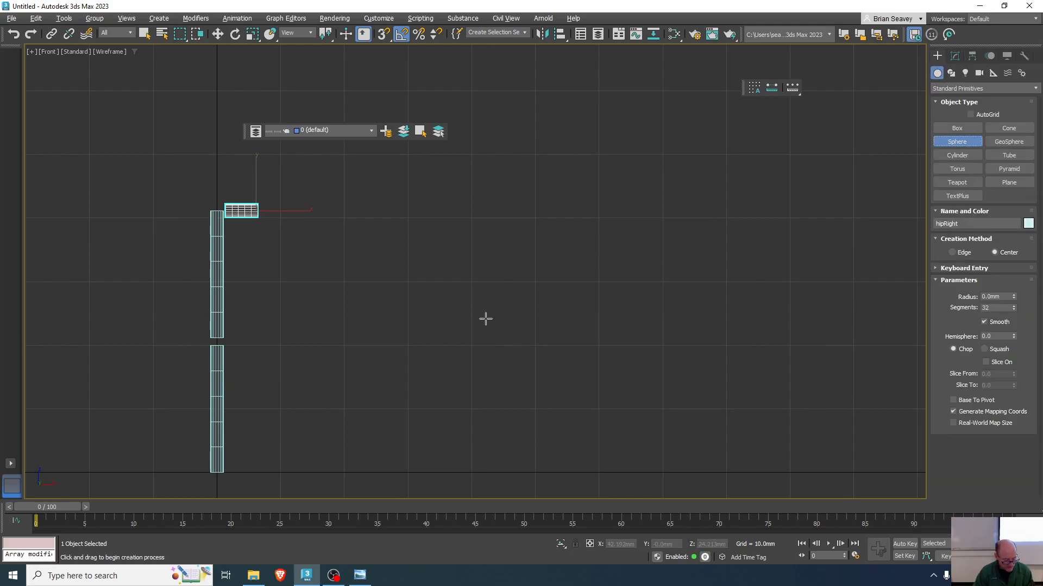
pyautogui.hotkey('alt', 'w')
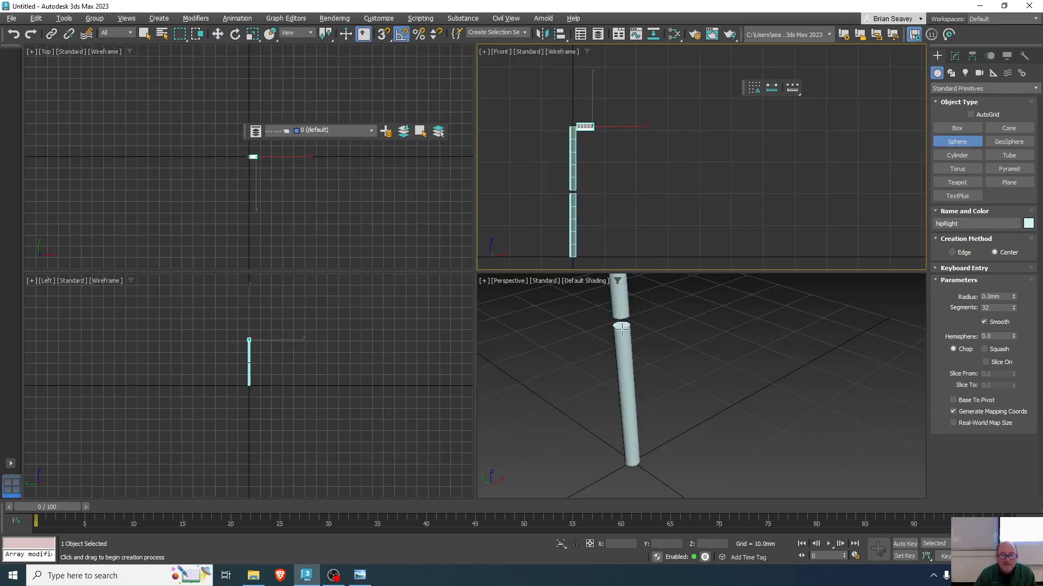
pyautogui.click(970, 114)
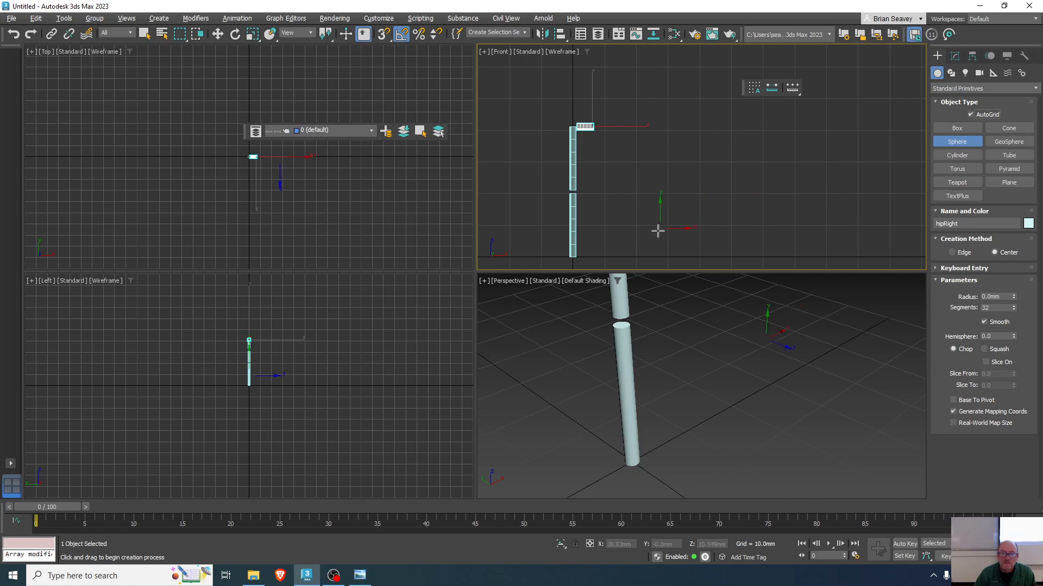
pyautogui.scroll(5, 631, 354)
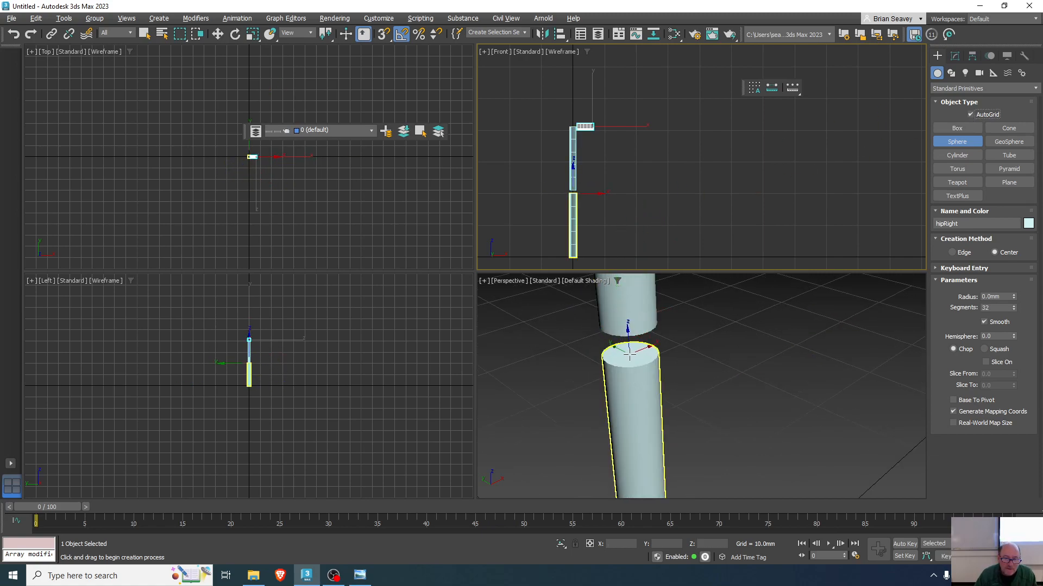
pyautogui.moveTo(630, 354); pyautogui.dragTo(669, 355)
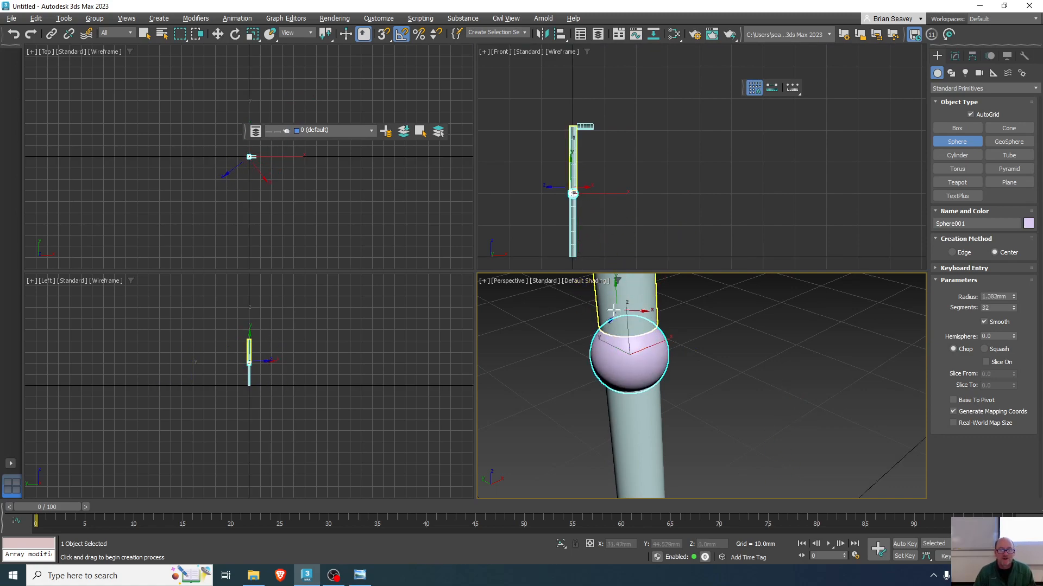
# - Move the sphere up to about Z 20.7 mm in the gap between shin and thigh, and zero its X and Y positions
pyautogui.scroll(5, 579, 195)
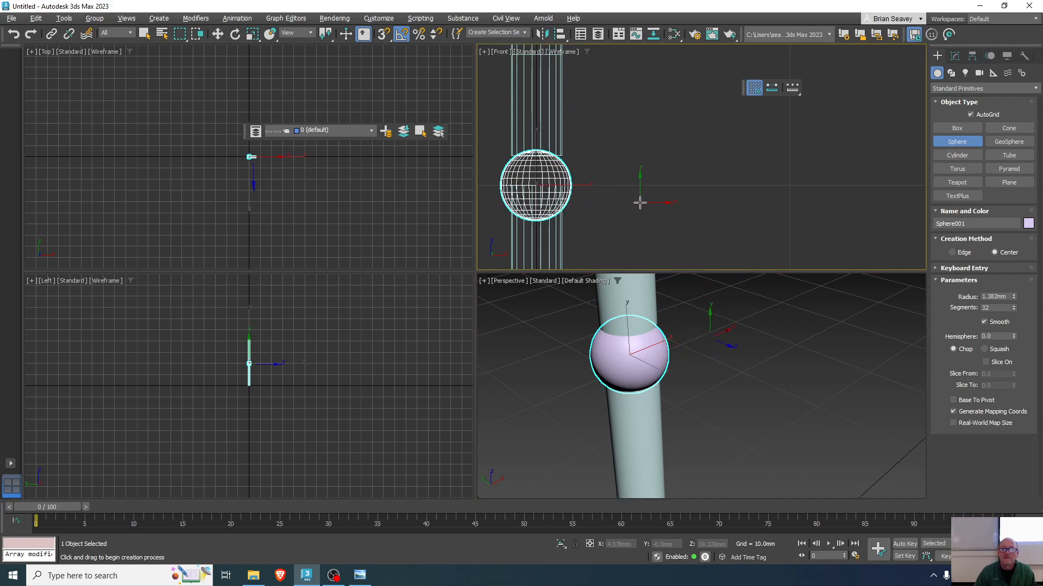
pyautogui.press('w')
pyautogui.moveTo(536, 153); pyautogui.dragTo(535, 136)
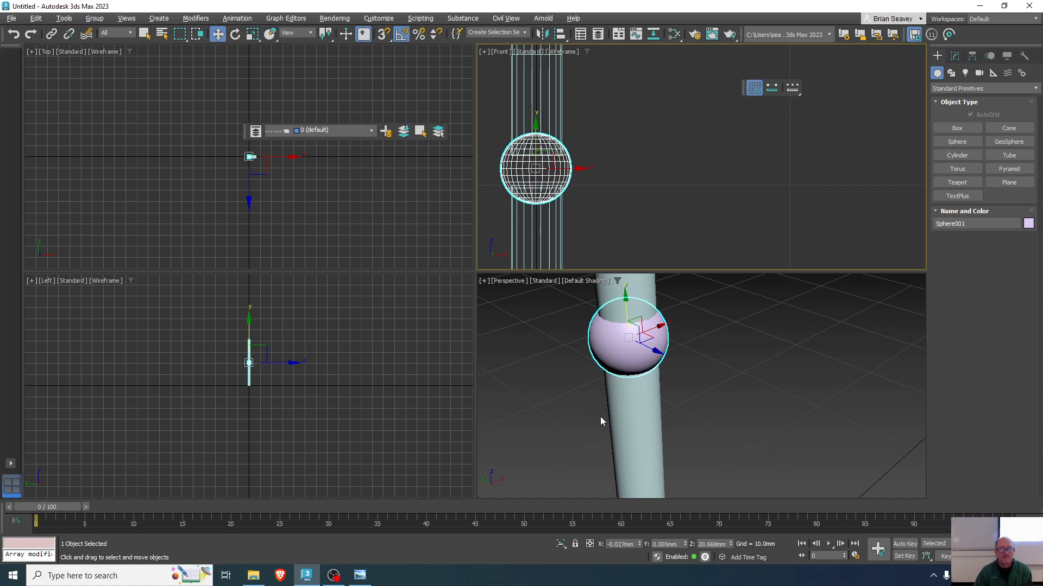
pyautogui.rightClick(639, 545)
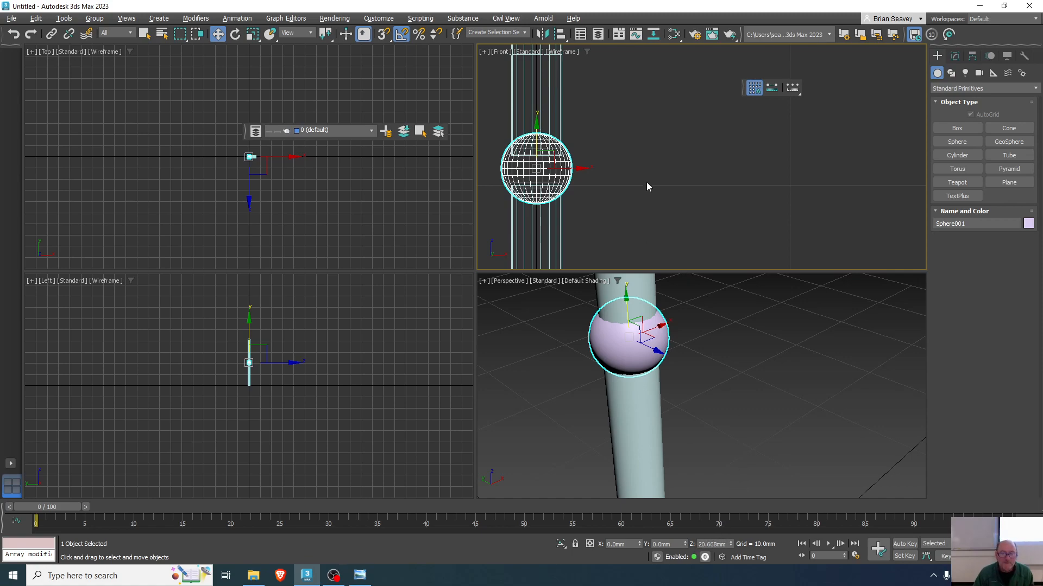
# - Rename the knee sphere kneeRight
pyautogui.scroll(-5, 676, 192)
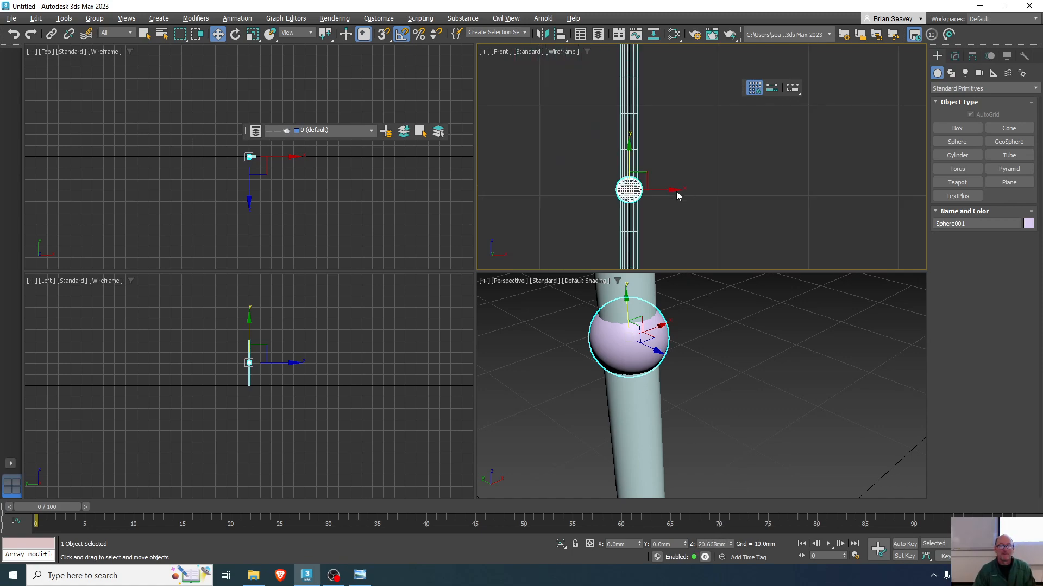
pyautogui.scroll(-2, 676, 191)
pyautogui.scroll(3, 662, 153)
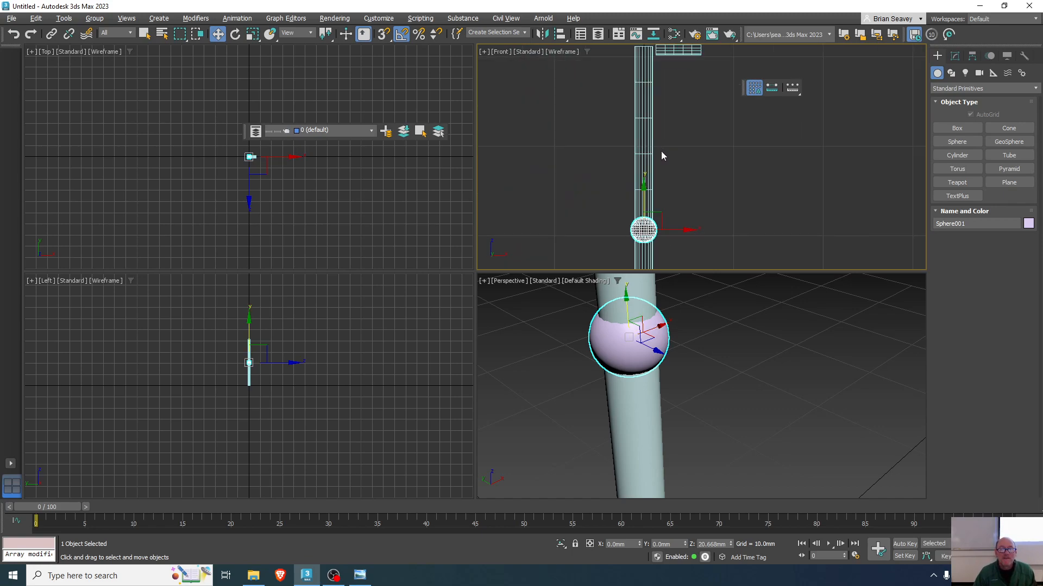
pyautogui.scroll(-3, 663, 181)
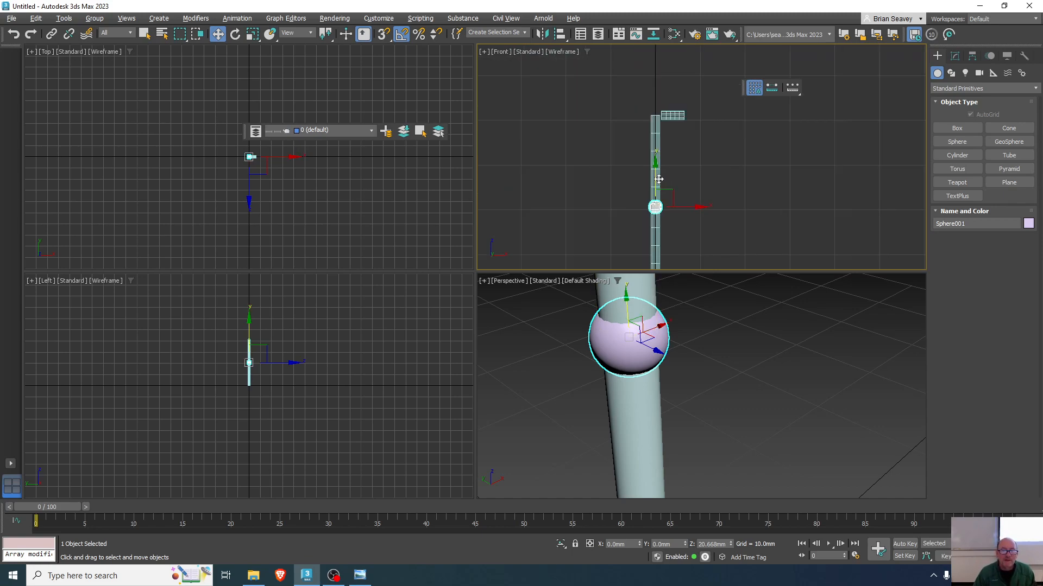
pyautogui.click(977, 225)
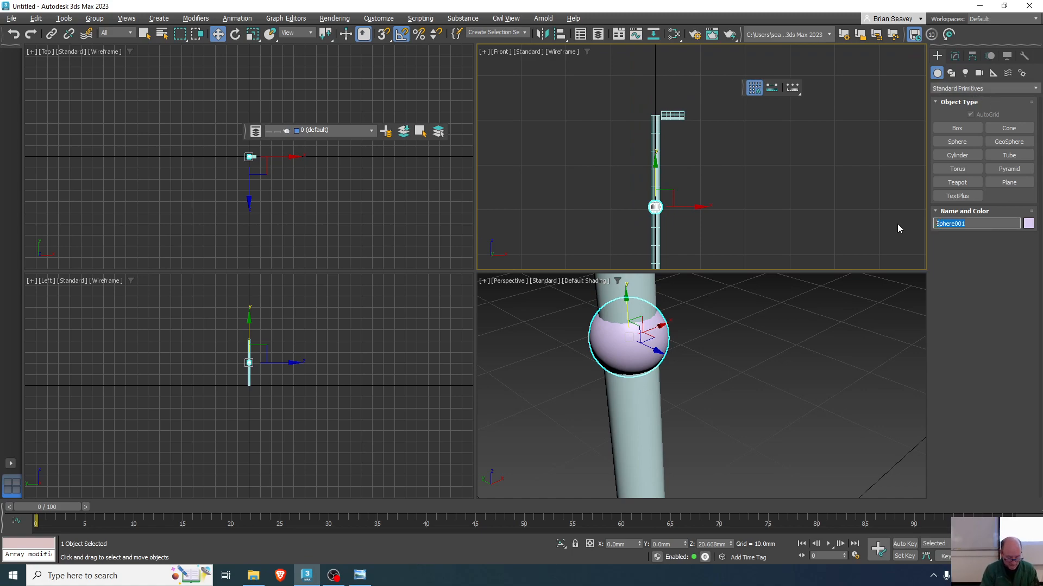
pyautogui.write('kneeRight')
pyautogui.press('Return')
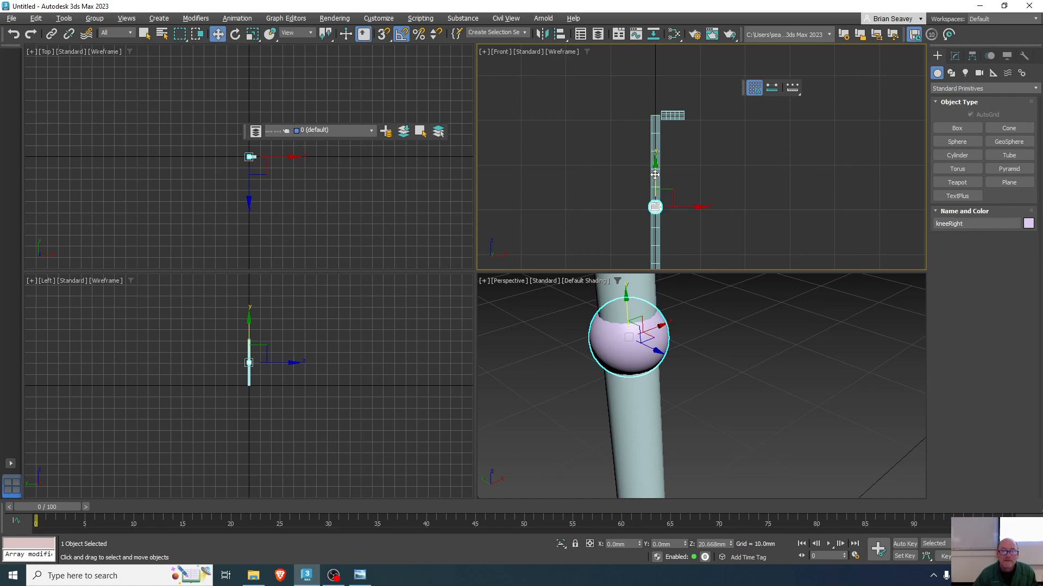
# - Clone kneeRight as a single copy about 20.5 mm straight up at the thigh's top, and name it hipRight
pyautogui.keyDown('shift'); pyautogui.moveTo(655, 174); pyautogui.dragTo(652, 85); pyautogui.keyUp('shift')
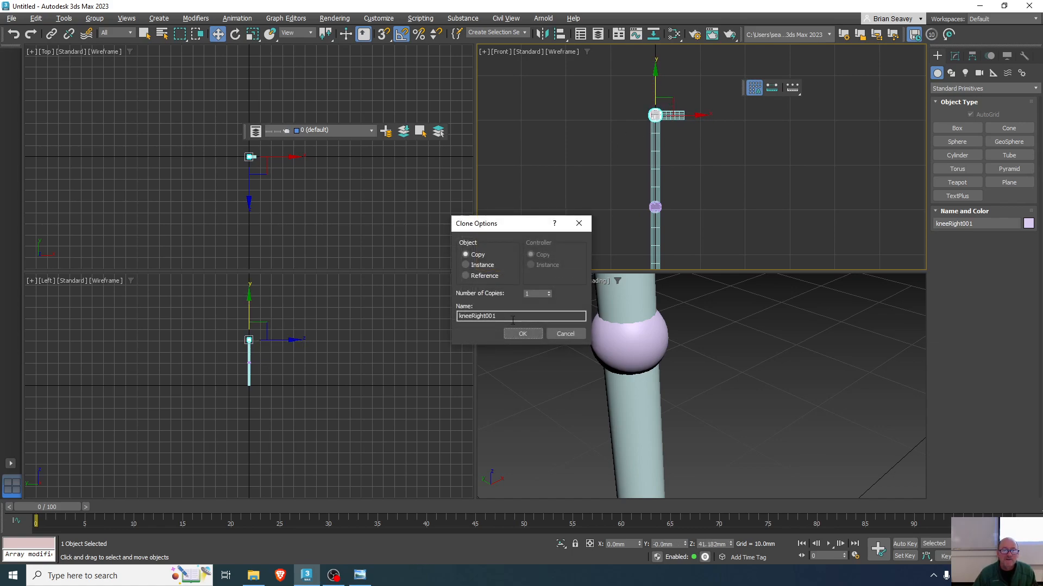
pyautogui.moveTo(507, 315); pyautogui.dragTo(487, 315)
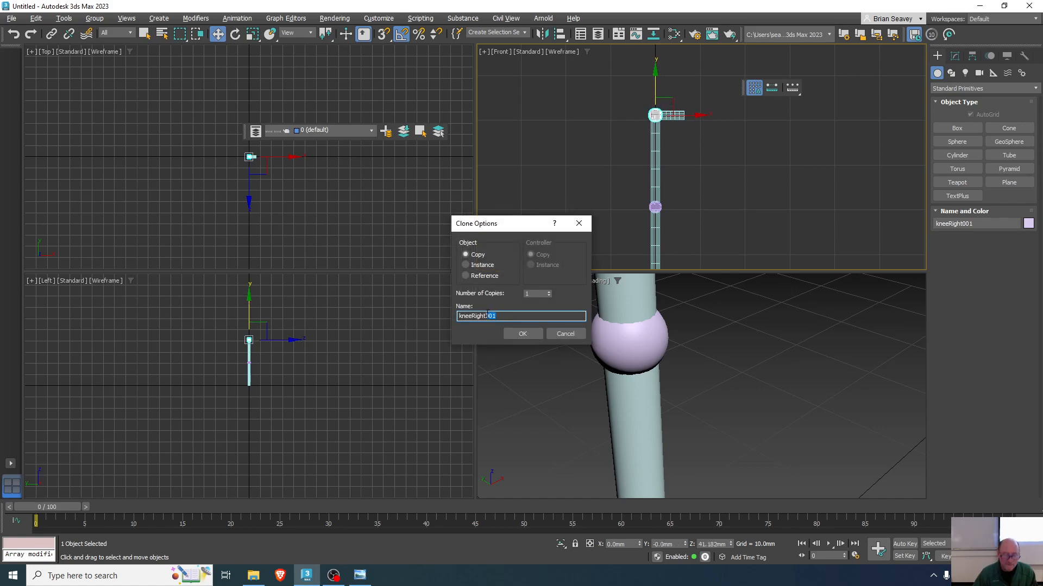
pyautogui.press('BackSpace')
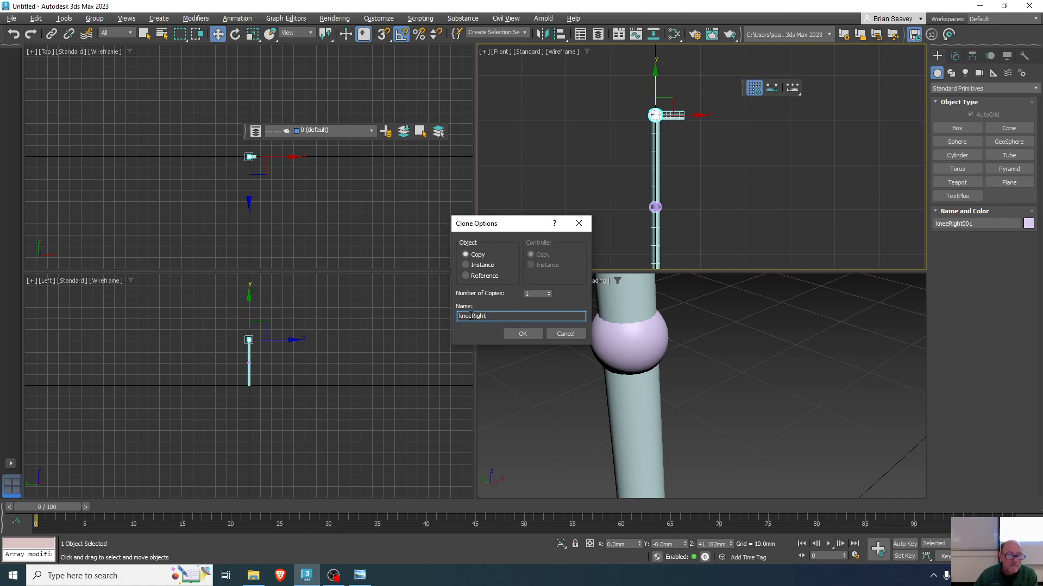
pyautogui.write('hip')
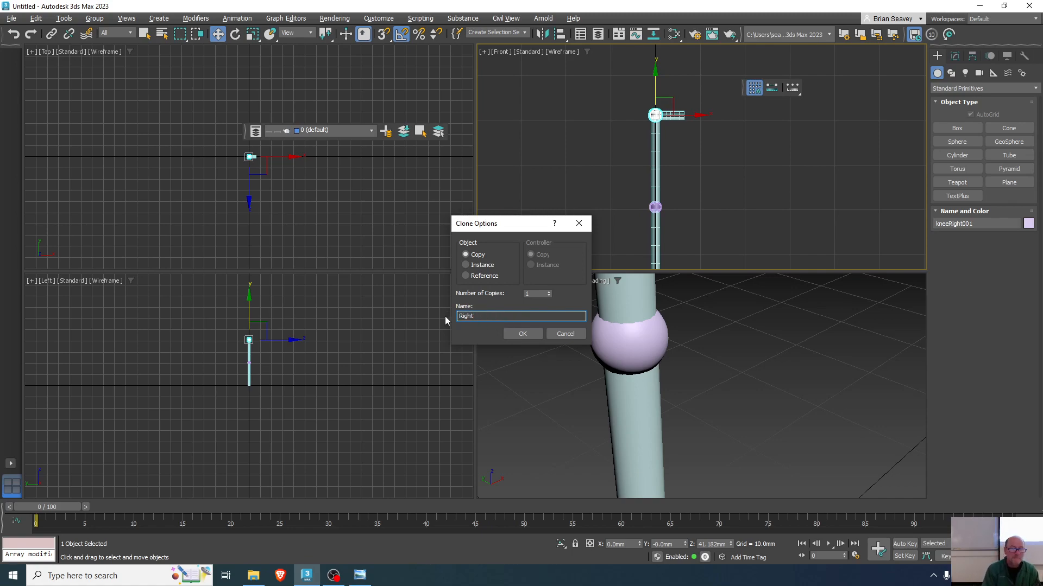
pyautogui.press('Return')
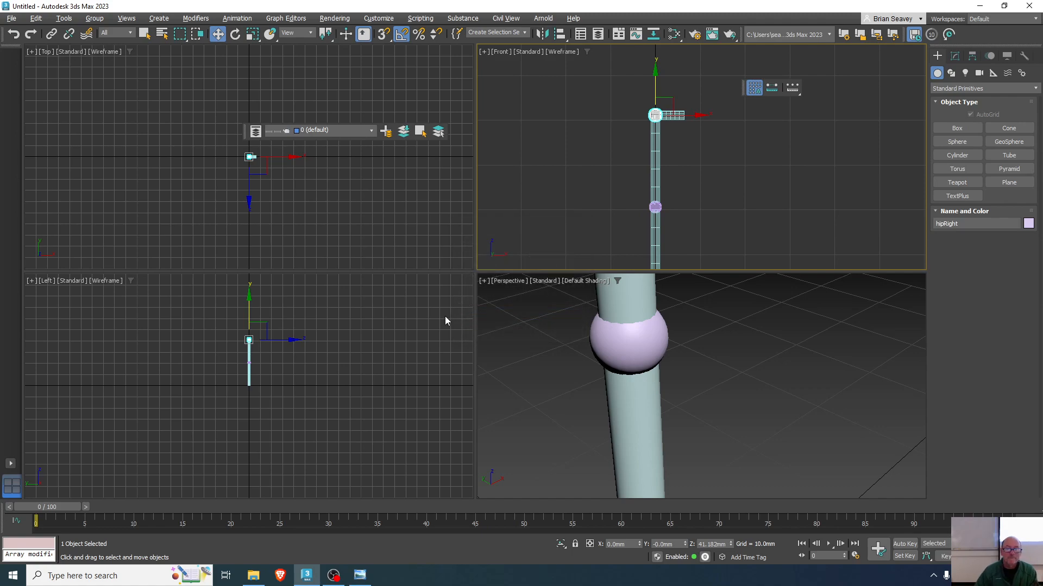
# - Clone kneeRight as a single copy straight down to the shin's bottom end, at about Z 0.06 mm, and name it footRight
pyautogui.moveTo(680, 209); pyautogui.dragTo(687, 150, button='middle')
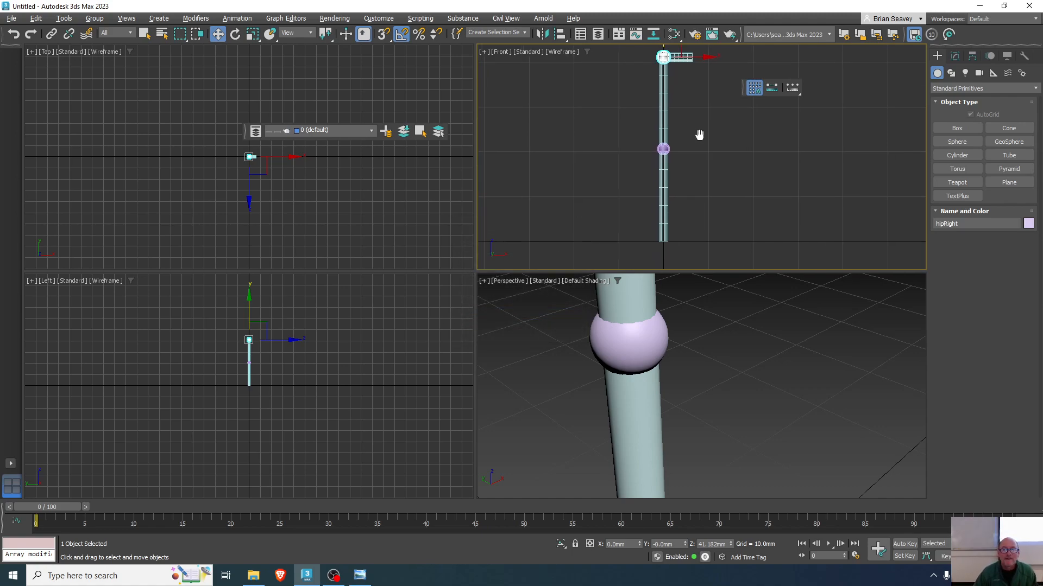
pyautogui.click(664, 149)
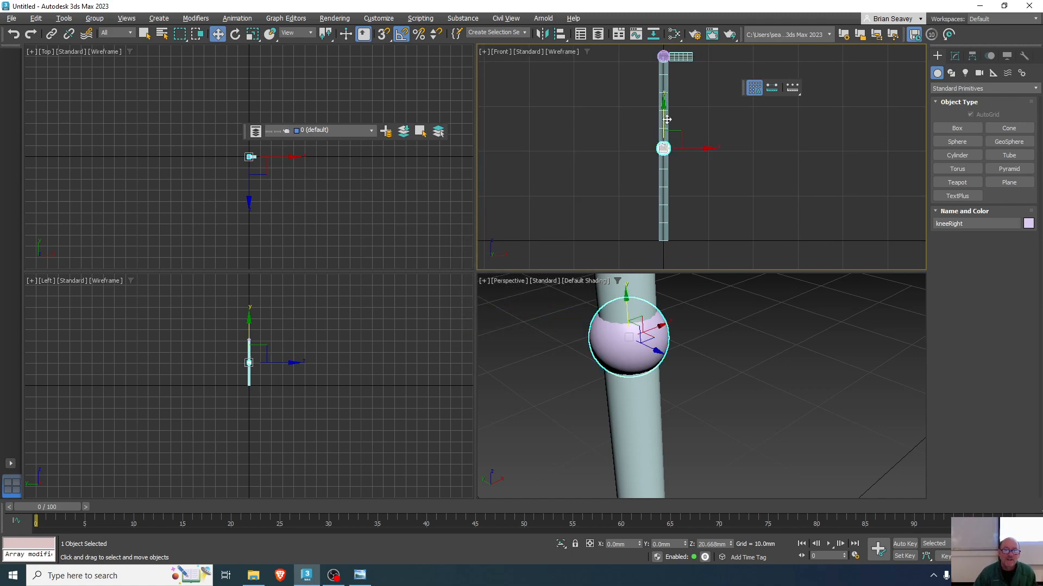
pyautogui.keyDown('shift'); pyautogui.moveTo(663, 116); pyautogui.dragTo(664, 241); pyautogui.keyUp('shift')
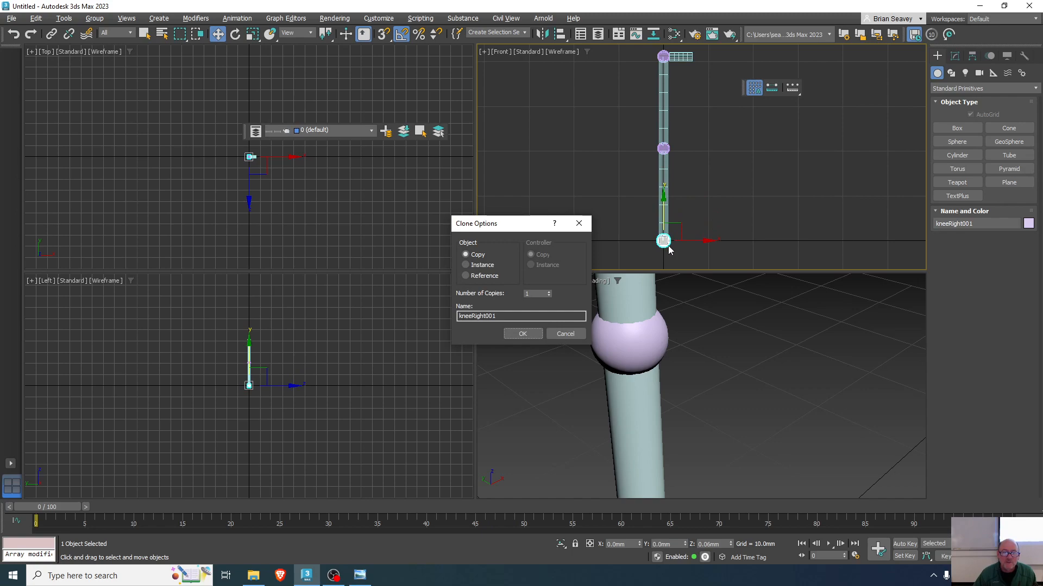
pyautogui.moveTo(509, 317); pyautogui.dragTo(482, 317)
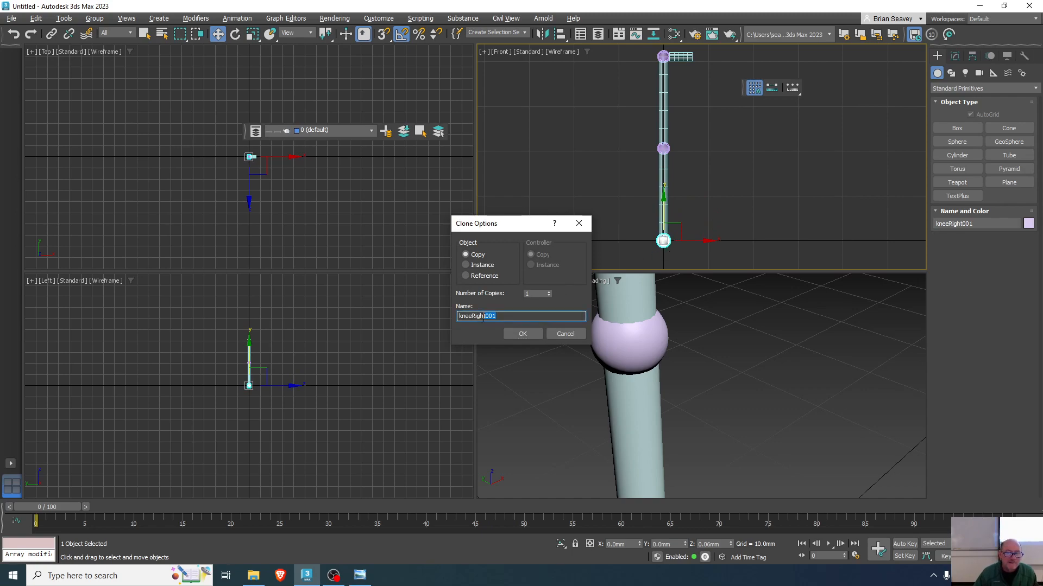
pyautogui.press('BackSpace')
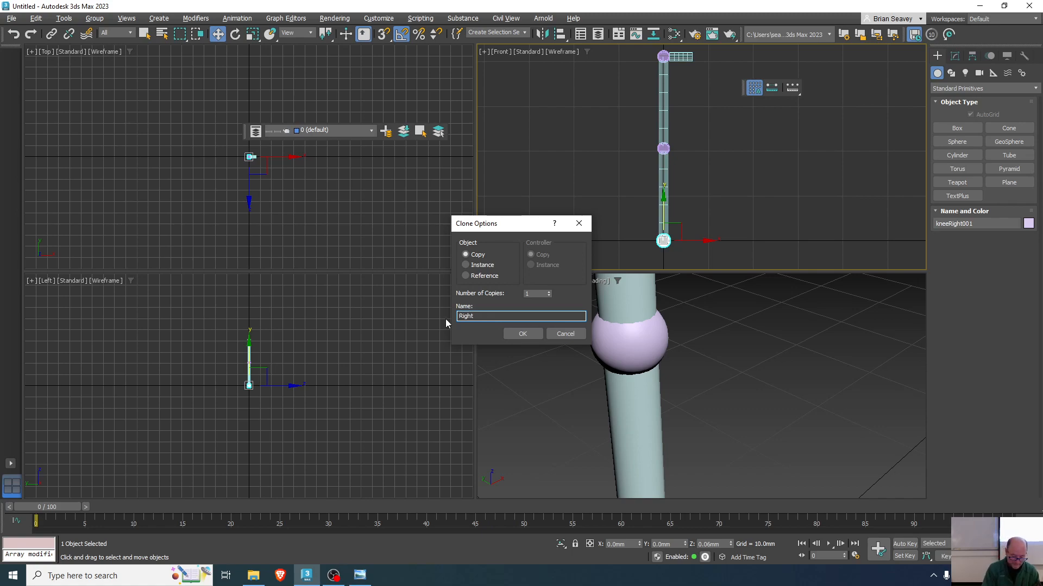
pyautogui.write('foot')
pyautogui.press('Return')
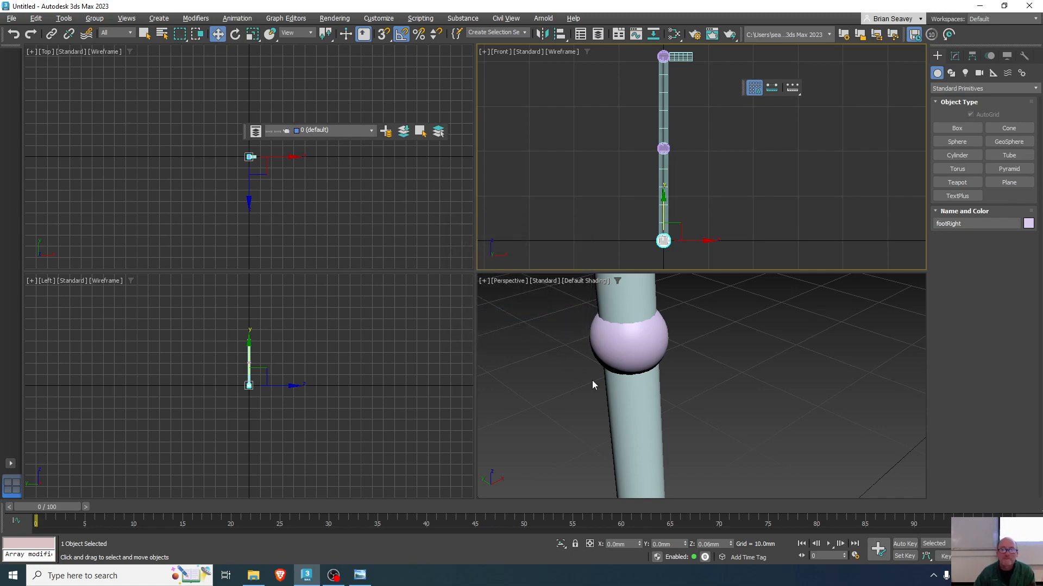
# - Cut footRight to a half sphere by setting its Hemisphere value to 0.5
pyautogui.click(956, 55)
pyautogui.doubleClick(996, 259)
pyautogui.write('0.5')
pyautogui.press('Return')
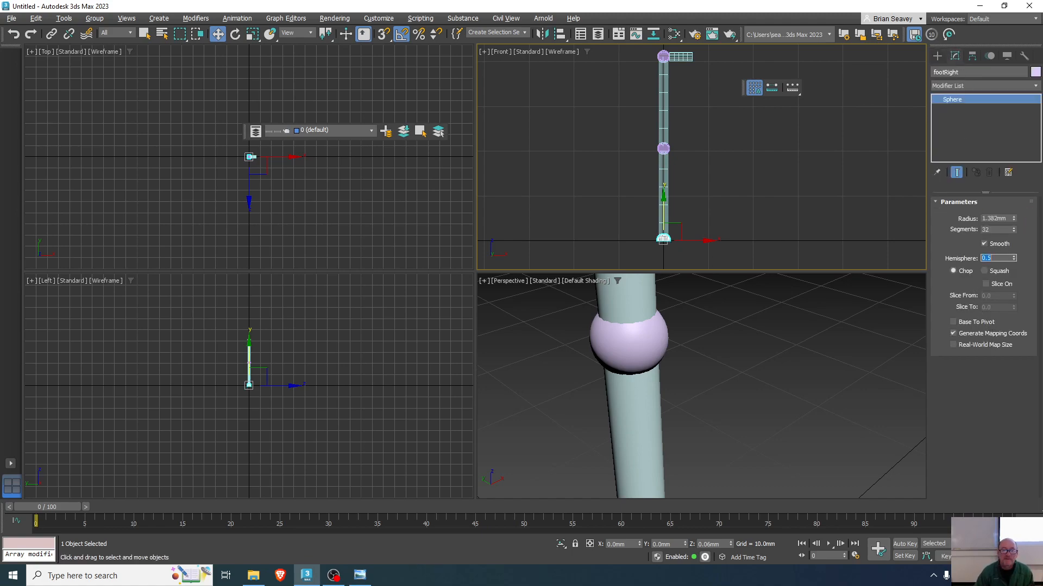
# - Stretch footRight along Y to about 195% and move it forward to about Y -1.42 mm to form a foot shape
pyautogui.scroll(8, 661, 239)
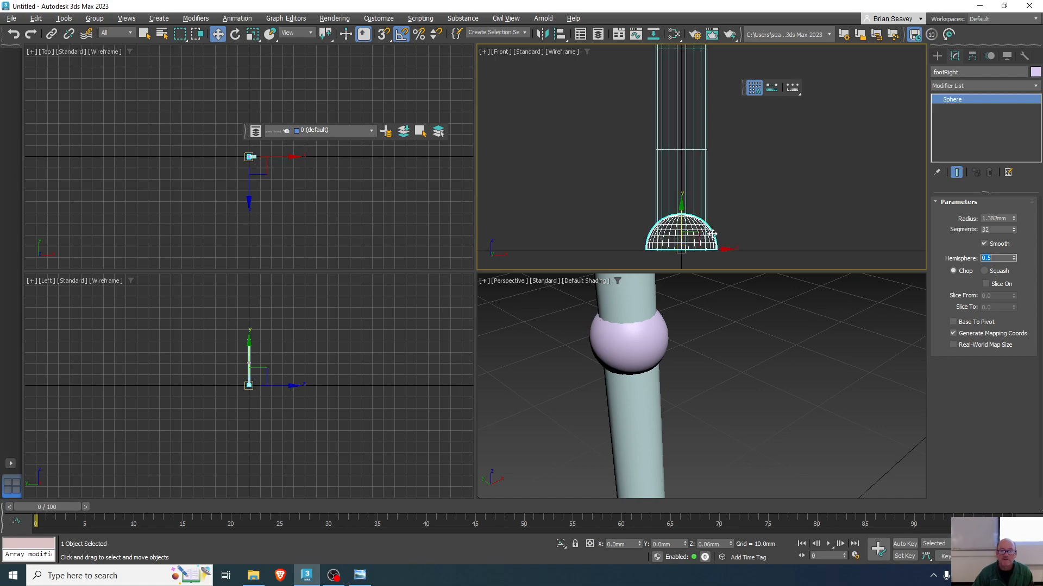
pyautogui.moveTo(720, 251); pyautogui.dragTo(712, 217, button='middle')
pyautogui.moveTo(693, 447); pyautogui.dragTo(670, 333, button='middle')
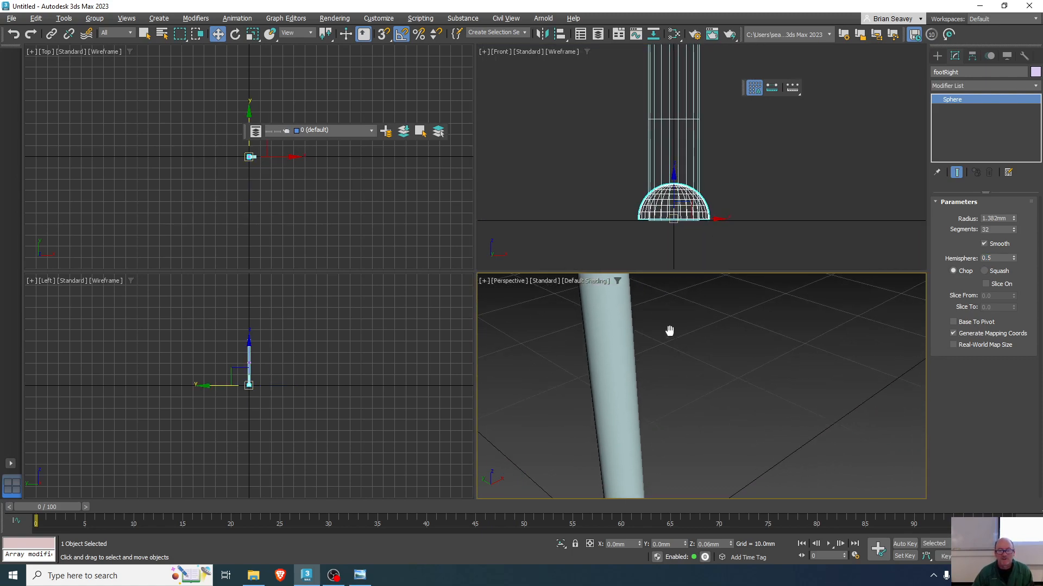
pyautogui.scroll(-3, 679, 449)
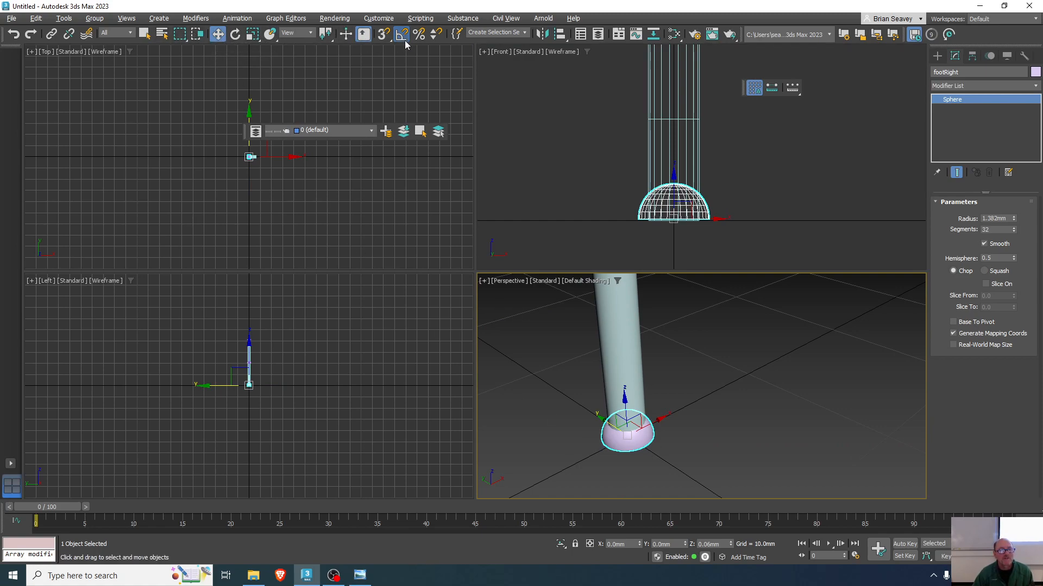
pyautogui.click(254, 34)
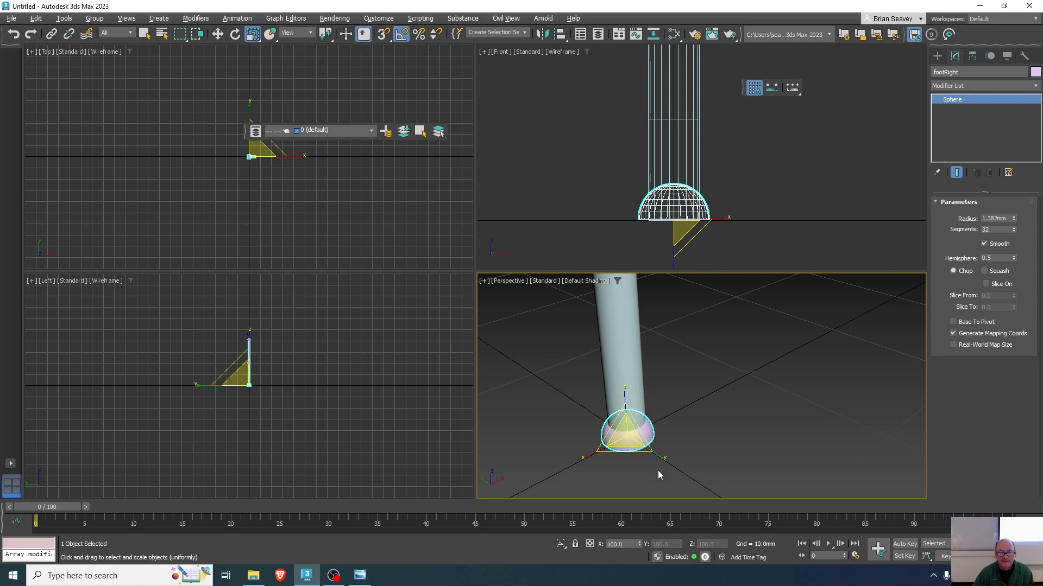
pyautogui.moveTo(661, 459); pyautogui.dragTo(674, 477)
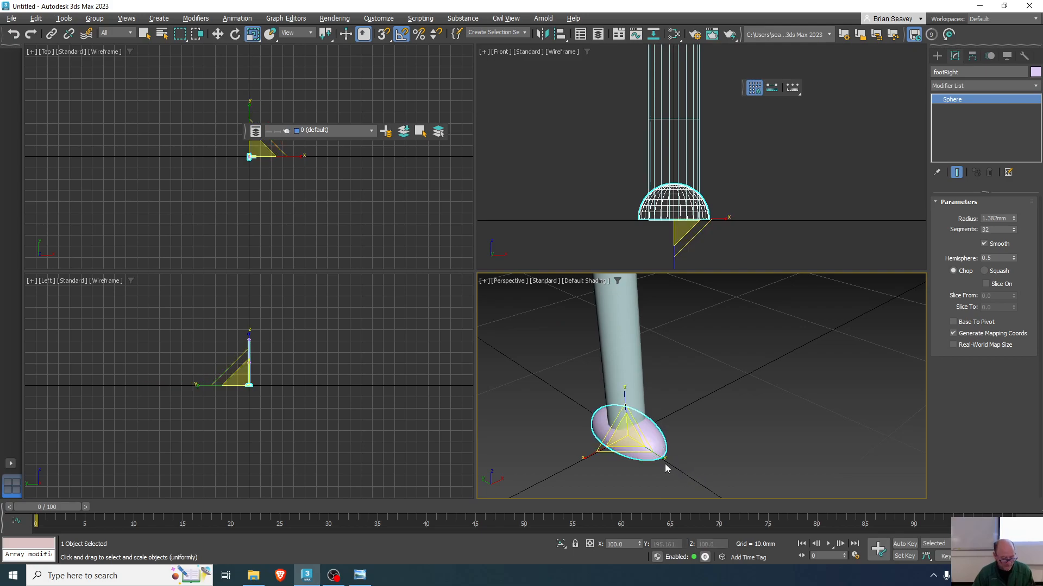
pyautogui.press('w')
pyautogui.moveTo(606, 422); pyautogui.dragTo(622, 433)
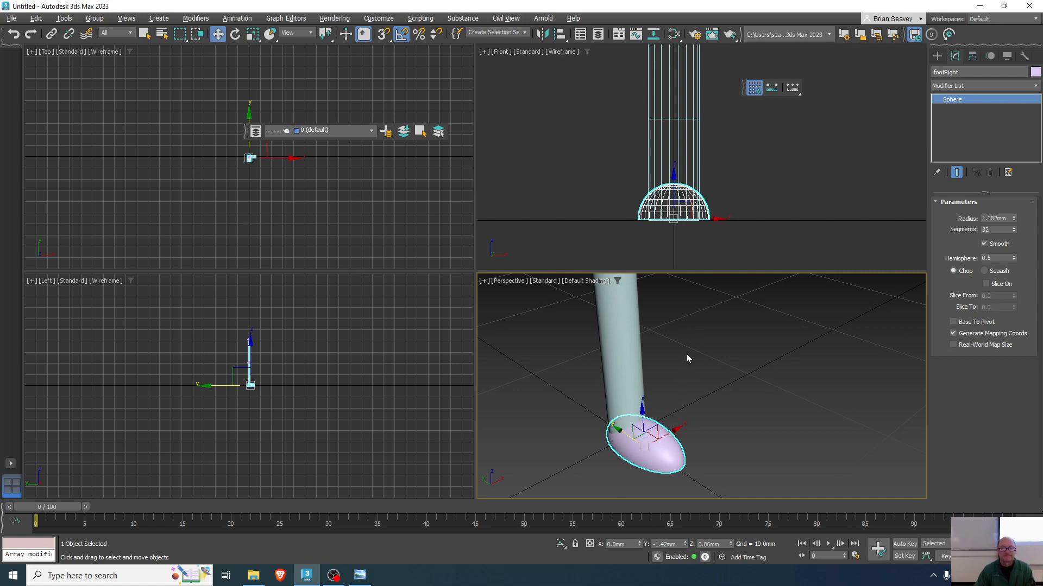
# - Move only footRight's pivot back and up to the ankle, about 1.56 mm back and 0.67 mm up
pyautogui.moveTo(701, 422)
pyautogui.keyDown('alt'); pyautogui.mouseDown(button='middle')
pyautogui.moveTo(833, 394)
pyautogui.moveTo(773, 423)
pyautogui.moveTo(692, 415)
pyautogui.moveTo(701, 417)
pyautogui.mouseUp(button='middle'); pyautogui.keyUp('alt')
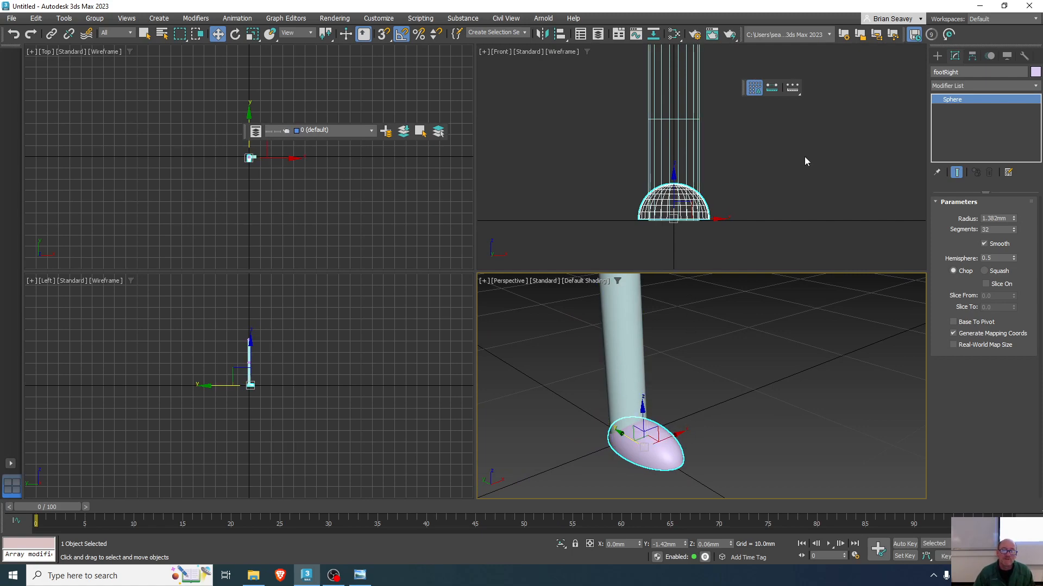
pyautogui.click(972, 56)
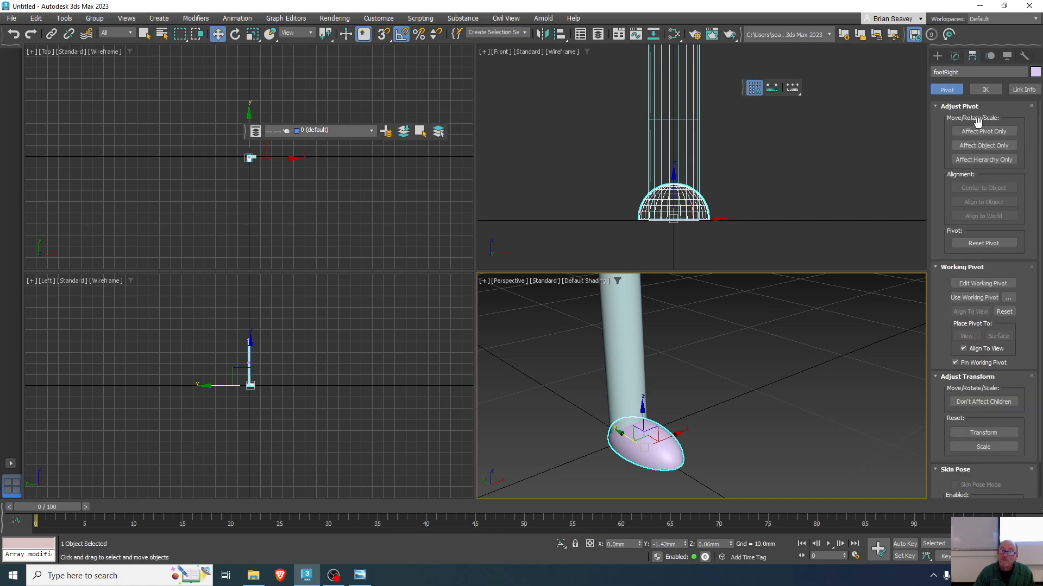
pyautogui.click(983, 132)
pyautogui.scroll(3, 237, 388)
pyautogui.scroll(10, 272, 387)
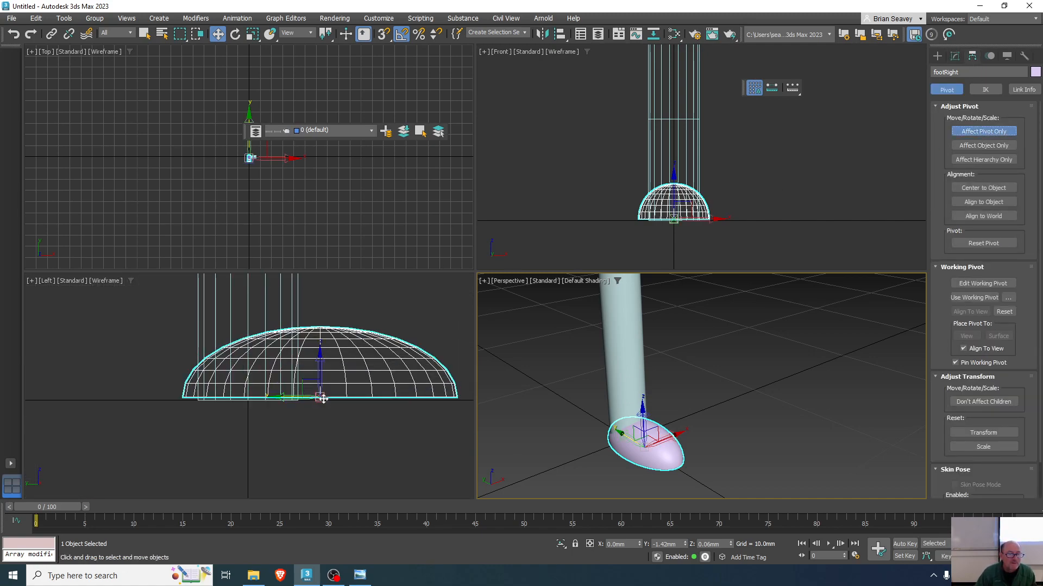
pyautogui.click(305, 382)
pyautogui.moveTo(334, 380); pyautogui.dragTo(255, 347)
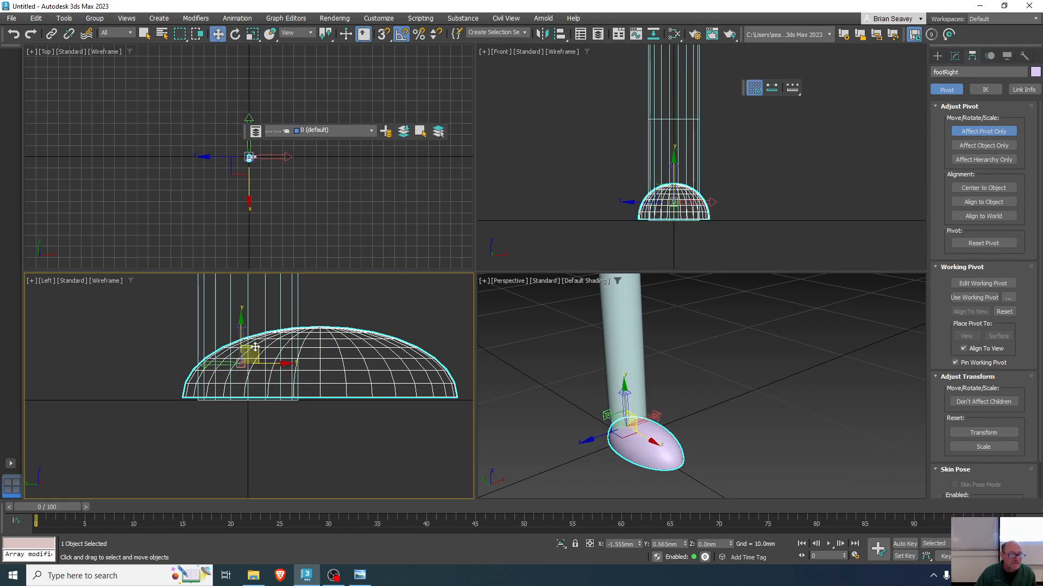
pyautogui.click(984, 134)
# - Lower footRight slightly so its flat base meets the shin's bottom end, and test its rotation about the ankle pivot
pyautogui.moveTo(240, 333); pyautogui.dragTo(239, 337)
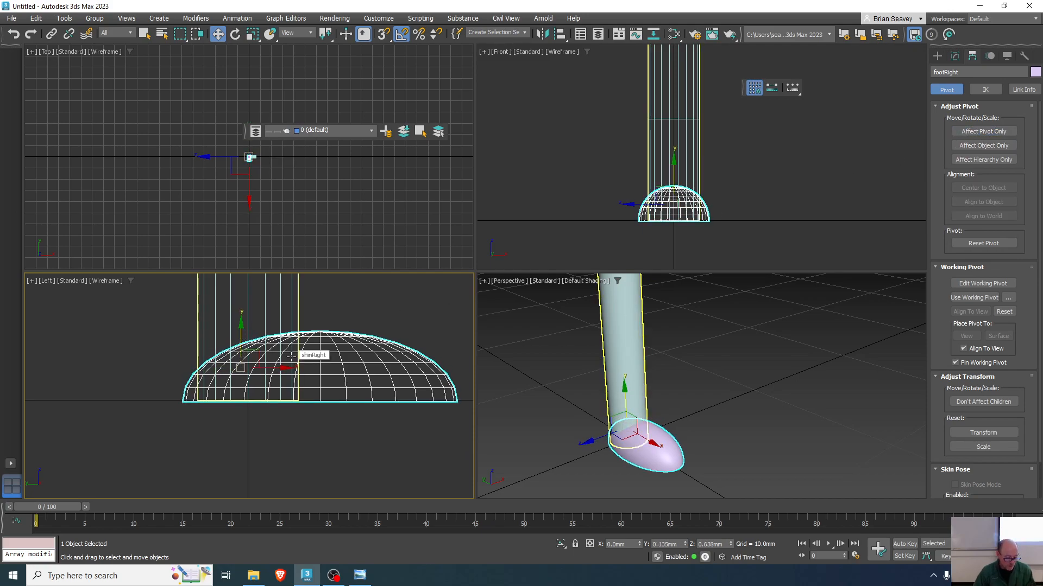
pyautogui.press('e')
pyautogui.moveTo(276, 383)
pyautogui.mouseDown()
pyautogui.moveTo(261, 431)
pyautogui.moveTo(284, 362)
pyautogui.moveTo(283, 387)
pyautogui.mouseUp()
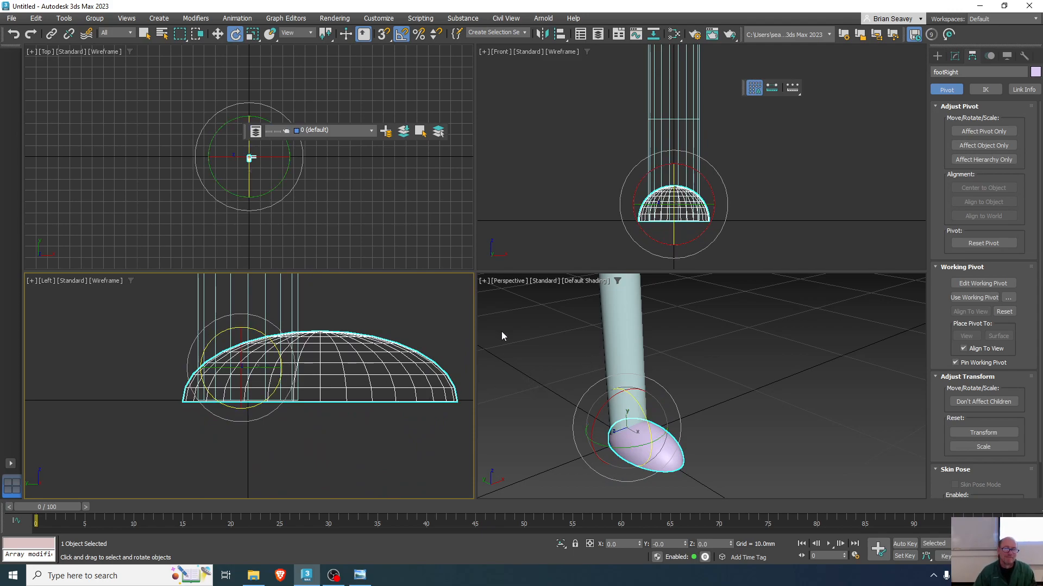
# - Mirror all six leg and hip objects across X as a copy with an offset of about 13.69 mm in the Front view
pyautogui.scroll(-5, 698, 413)
pyautogui.moveTo(744, 377); pyautogui.dragTo(681, 401, button='middle')
pyautogui.scroll(-3, 698, 419)
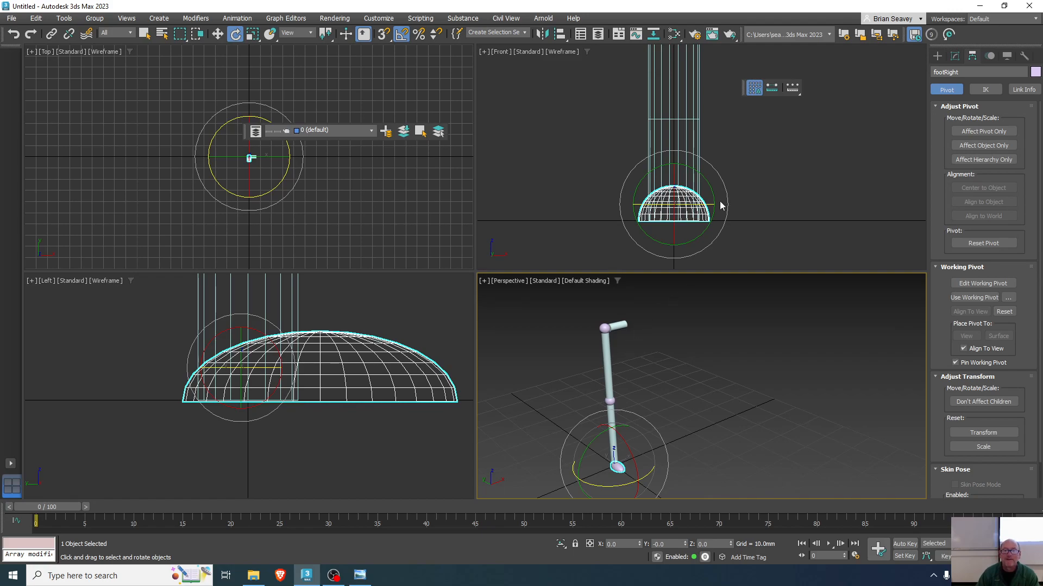
pyautogui.scroll(-4, 715, 229)
pyautogui.moveTo(715, 229); pyautogui.dragTo(715, 231, button='middle')
pyautogui.scroll(-4, 715, 231)
pyautogui.moveTo(774, 175); pyautogui.dragTo(717, 210, button='middle')
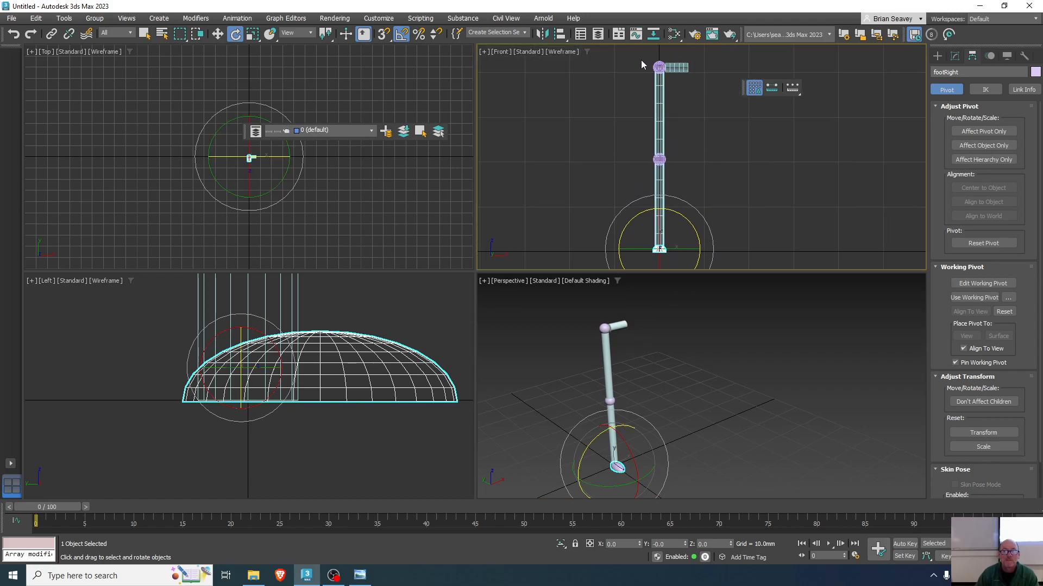
pyautogui.hotkey('alt', 'w')
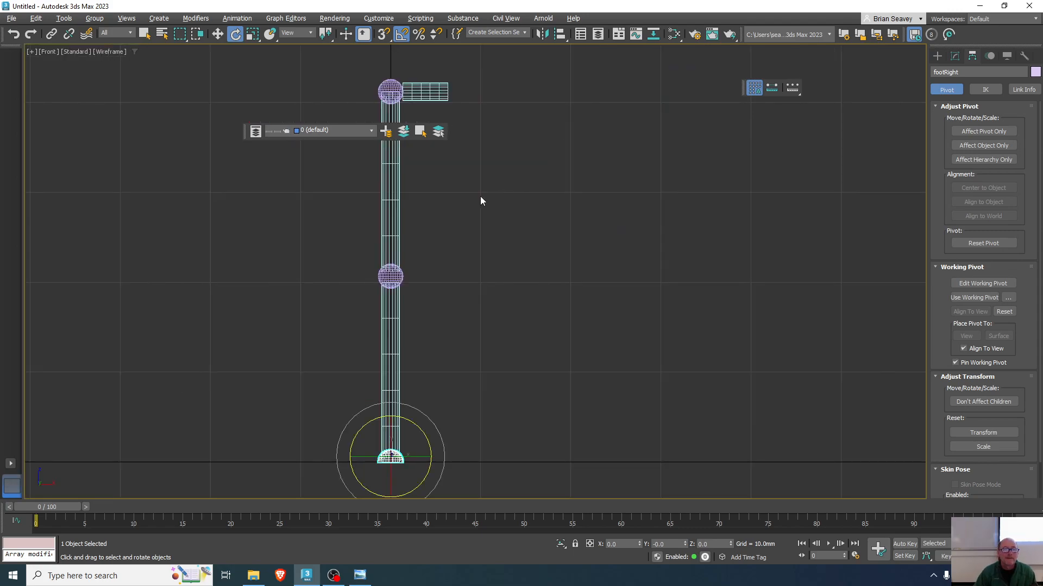
pyautogui.moveTo(491, 402); pyautogui.dragTo(525, 487)
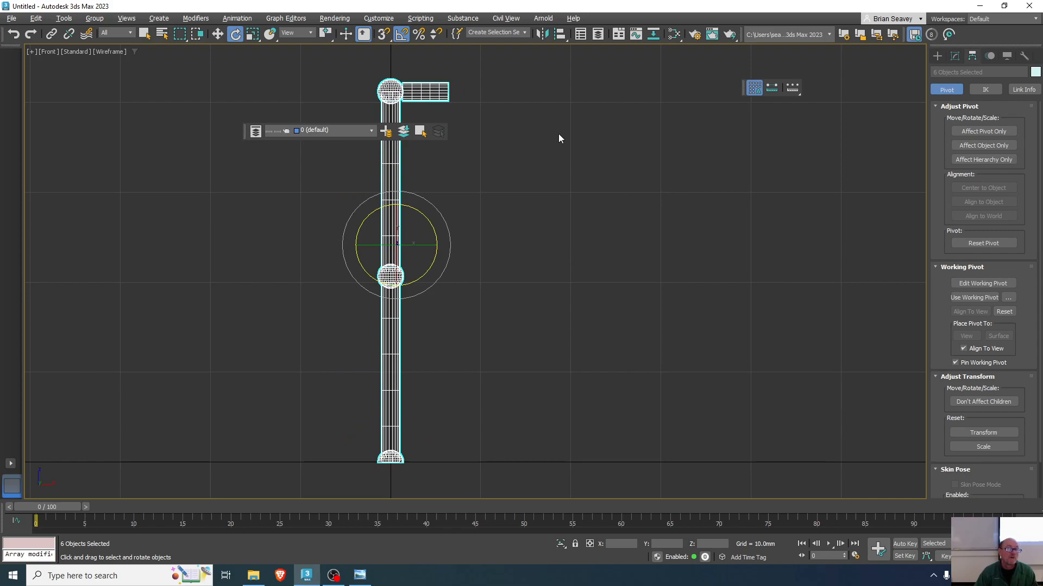
pyautogui.click(541, 35)
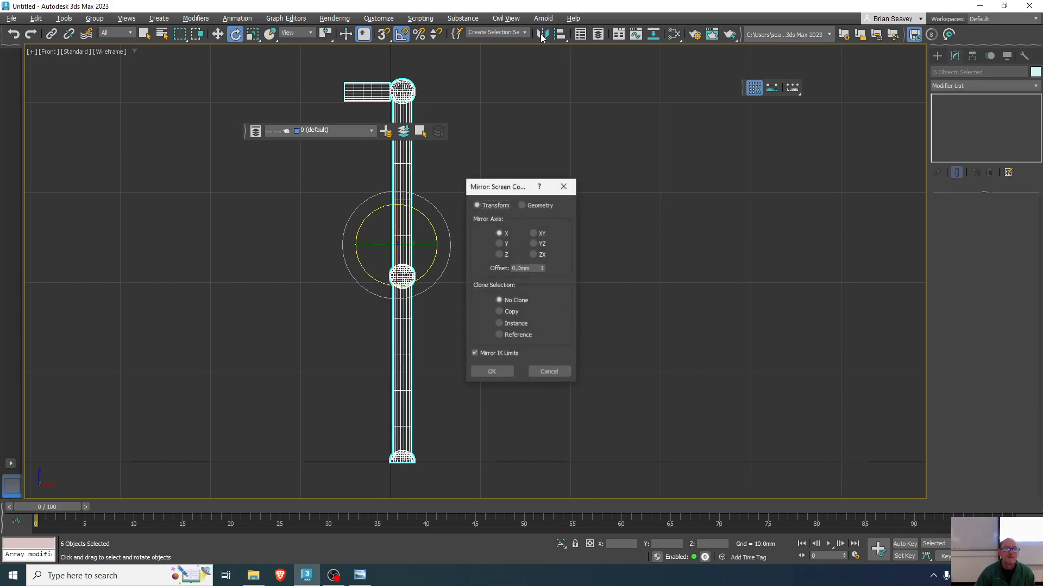
pyautogui.click(499, 311)
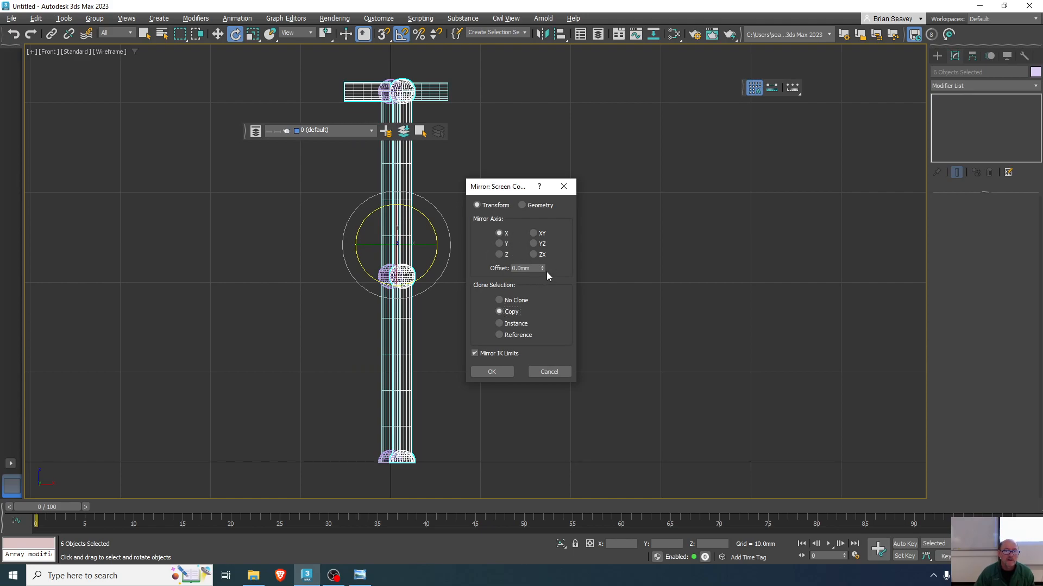
pyautogui.moveTo(543, 272); pyautogui.dragTo(572, 79)
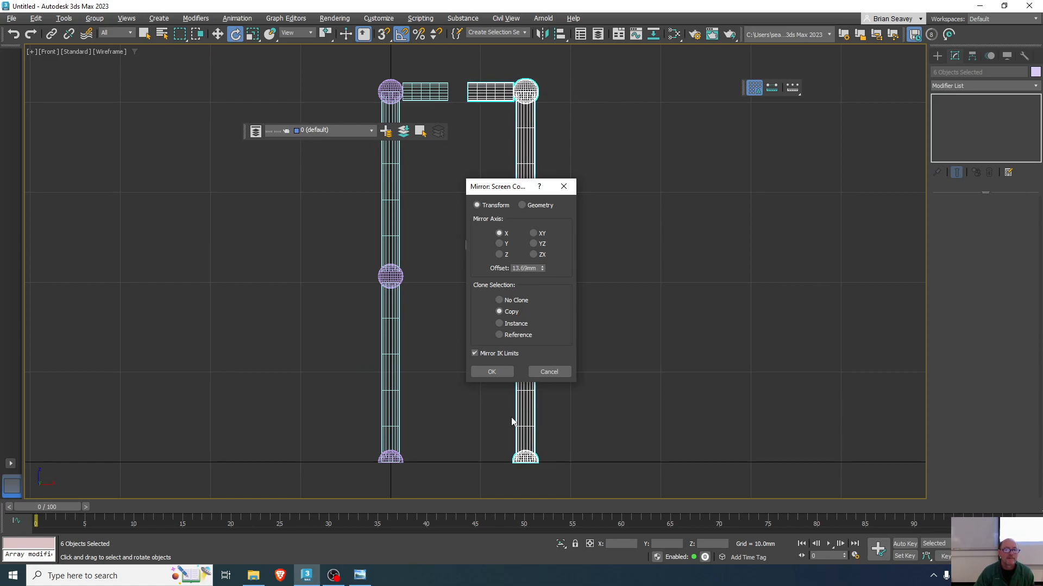
pyautogui.click(493, 372)
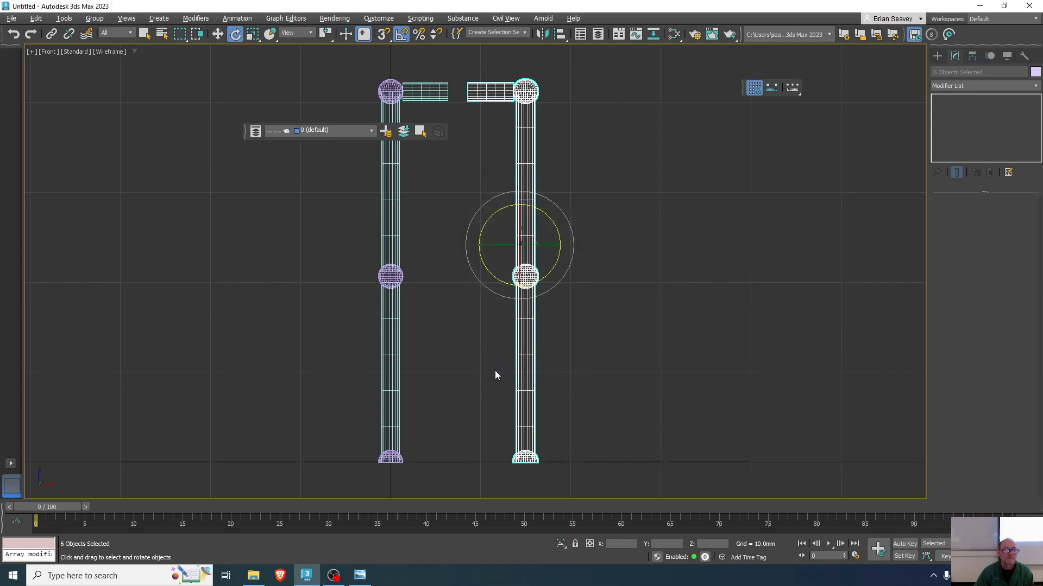
pyautogui.click(477, 349)
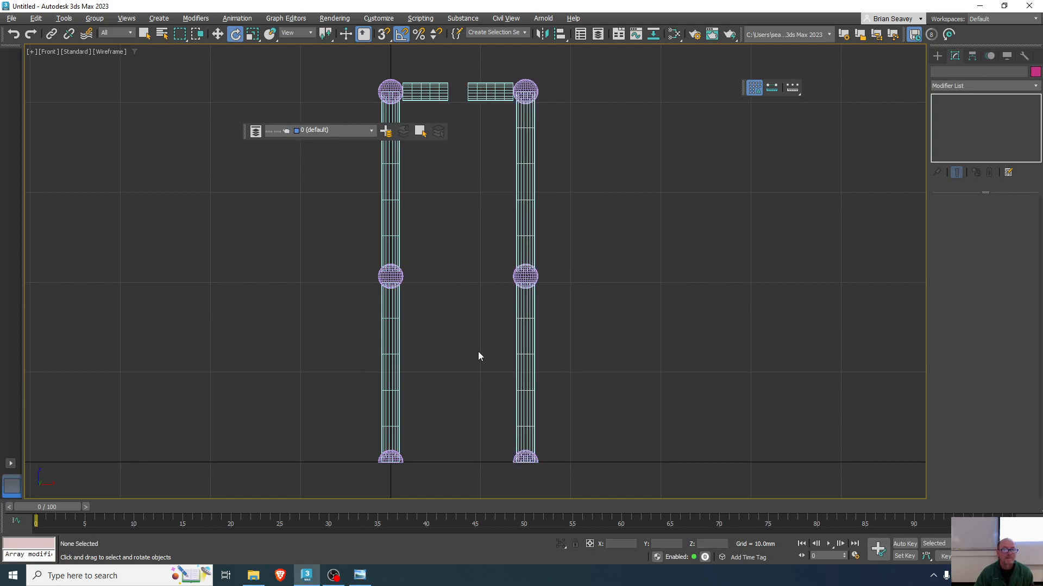
# - Move the floating layer toolbar clear of the leg model
pyautogui.moveTo(249, 135); pyautogui.dragTo(72, 121)
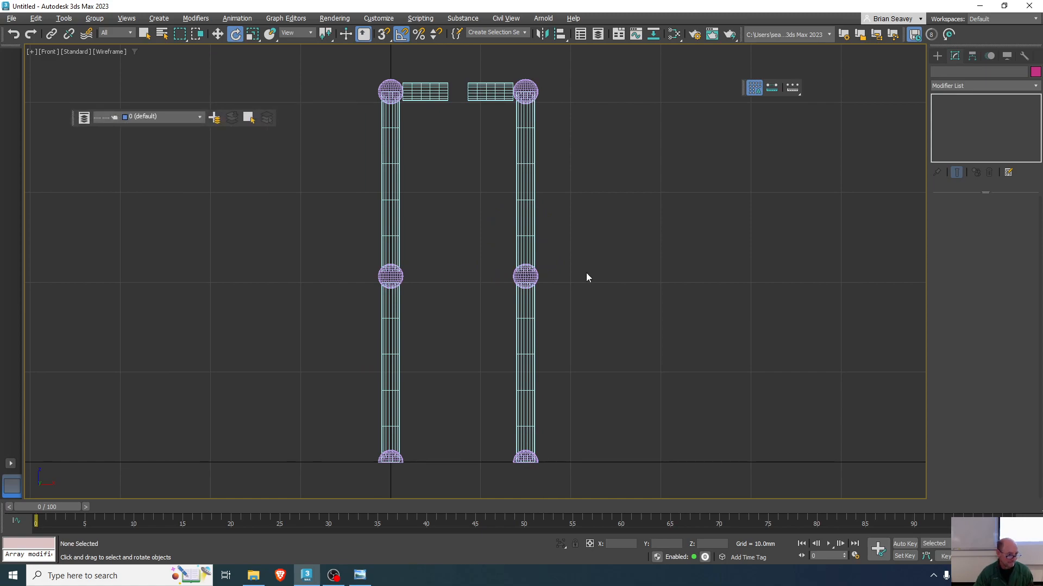
pyautogui.moveTo(669, 293); pyautogui.dragTo(575, 344, button='middle')
pyautogui.scroll(-3, 707, 313)
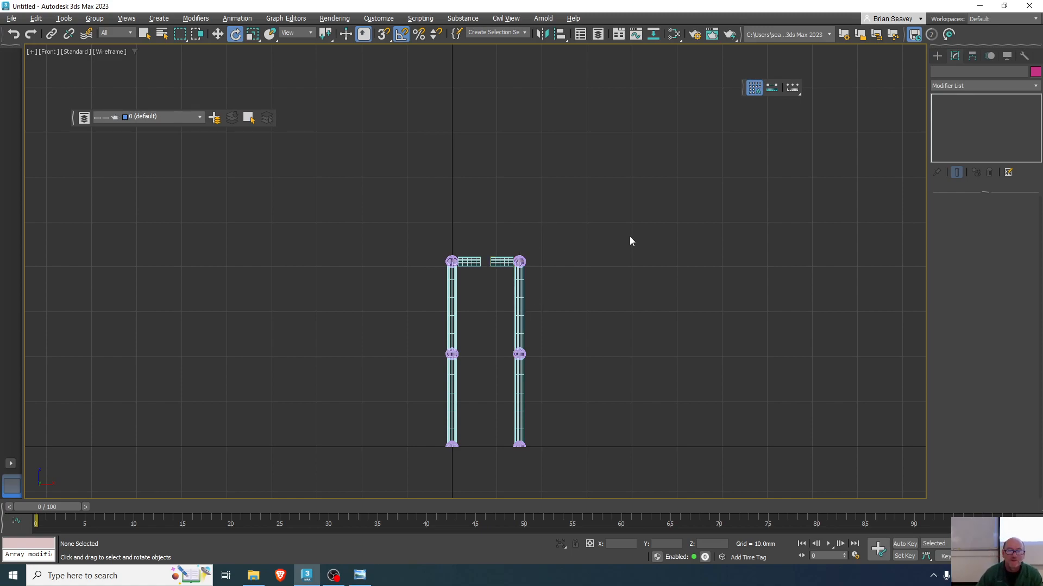
# - Copy the mirrored hip sphere along X to the gap between the hip cylinders, at about X 7.86 mm, and name it groin
pyautogui.click(522, 261)
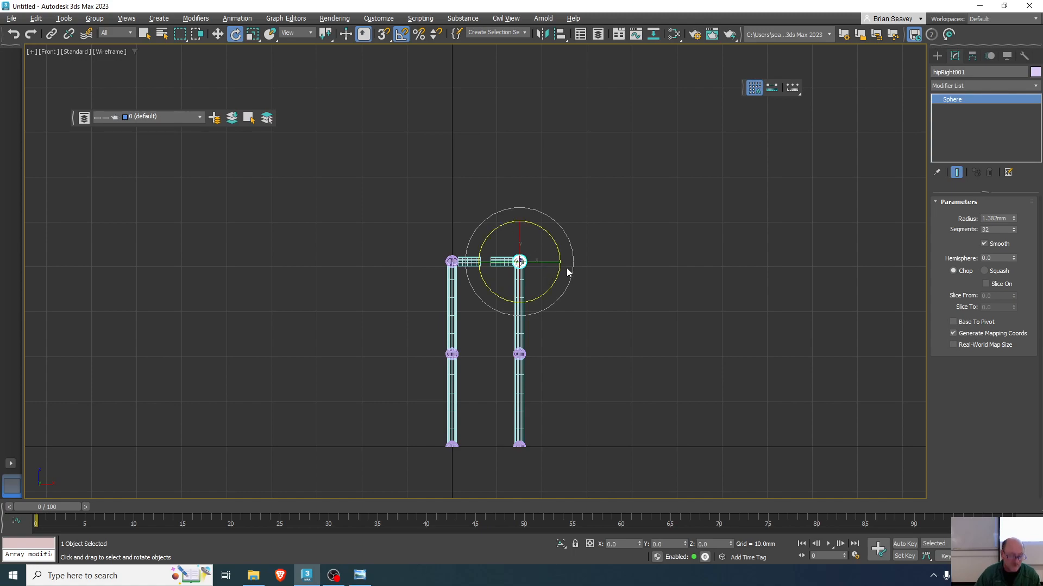
pyautogui.press('w')
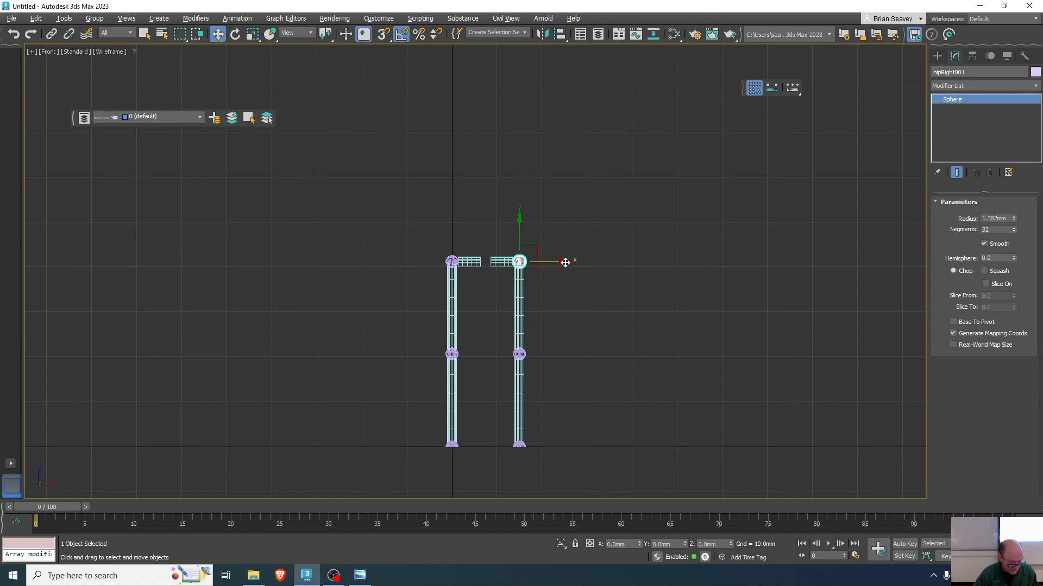
pyautogui.keyDown('shift'); pyautogui.moveTo(565, 263); pyautogui.dragTo(533, 264); pyautogui.keyUp('shift')
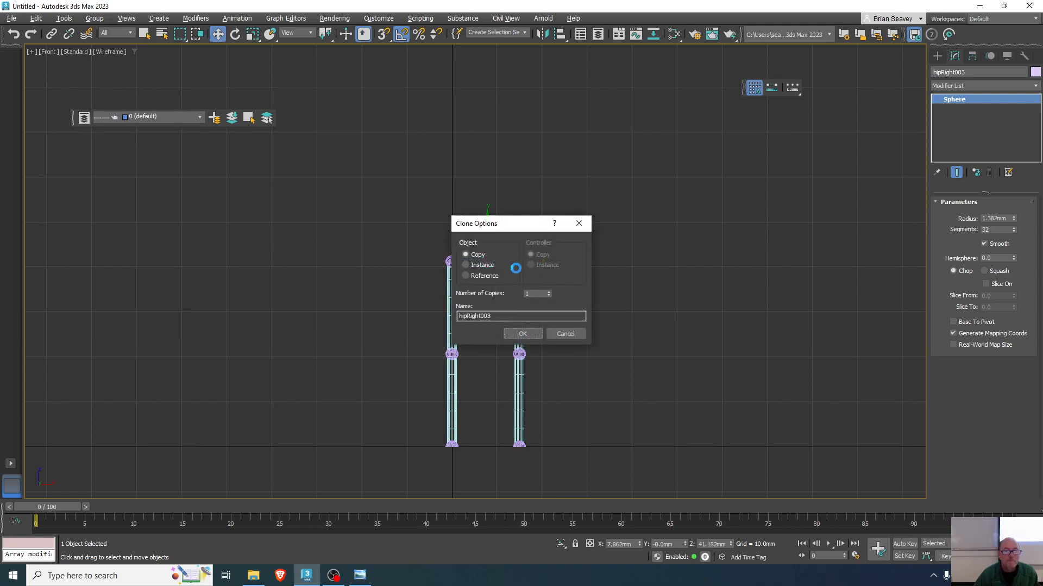
pyautogui.moveTo(490, 316); pyautogui.dragTo(482, 316)
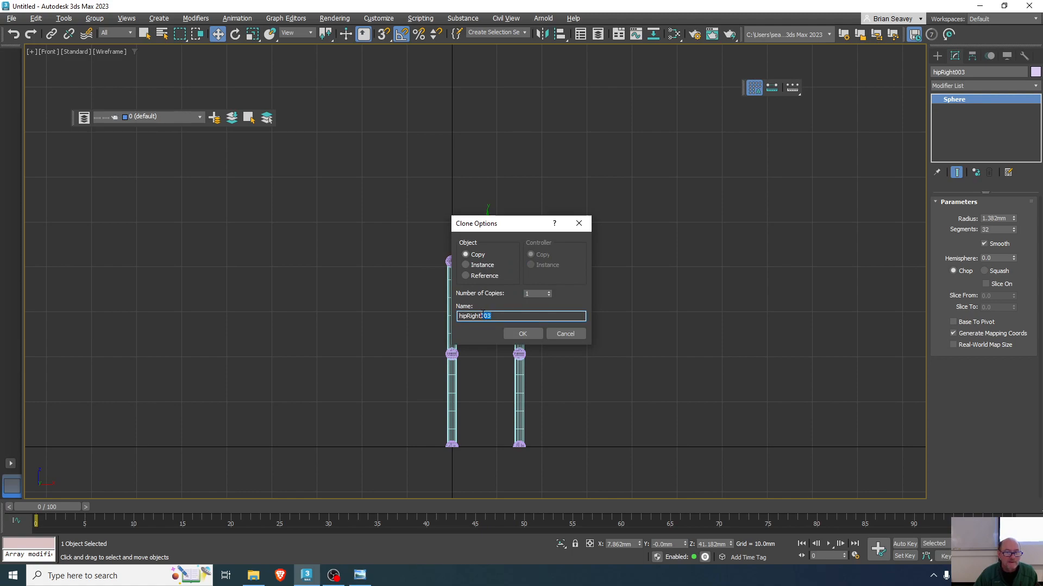
pyautogui.press('BackSpace')
pyautogui.press('BackSpace')
pyautogui.press('BackSpace')
pyautogui.press('BackSpace')
pyautogui.press('BackSpace')
pyautogui.press('BackSpace')
pyautogui.press('BackSpace')
pyautogui.press('BackSpace')
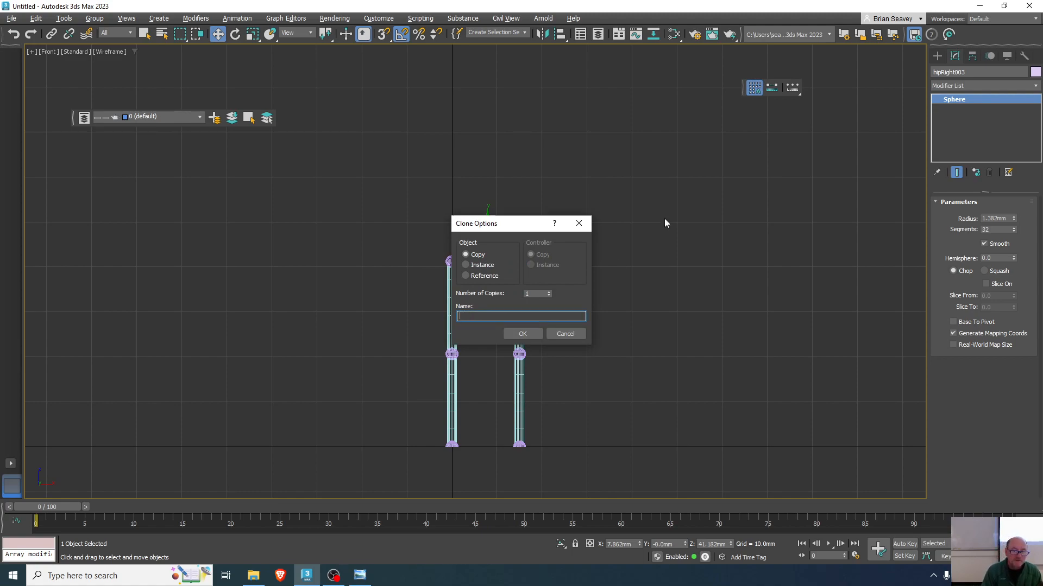
pyautogui.write('groin')
pyautogui.press('Return')
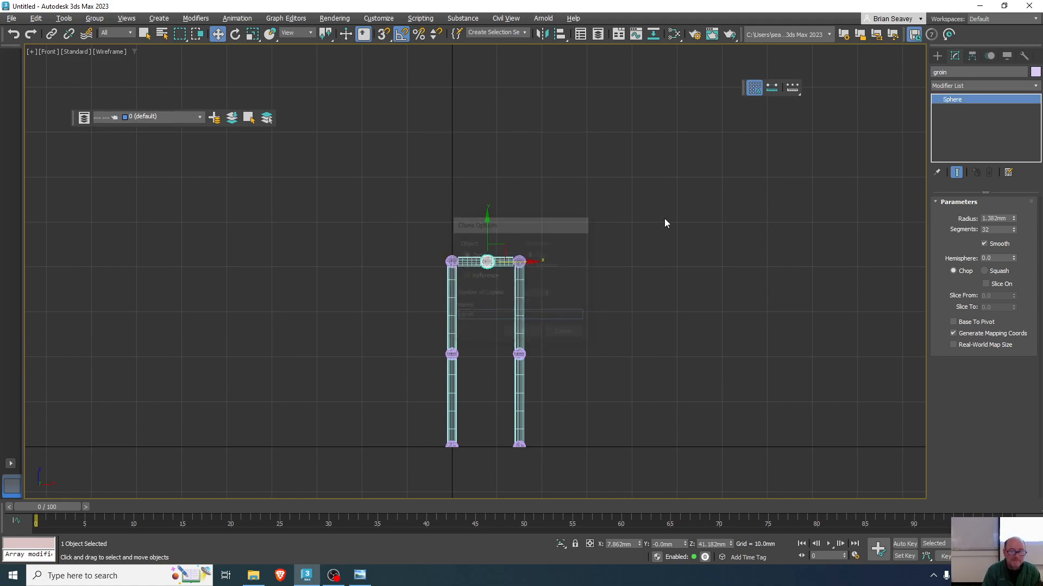
# - Center the groin sphere between the hip cylinders at about X 7.56 mm and enlarge its radius to about 1.56 mm
pyautogui.press('z')
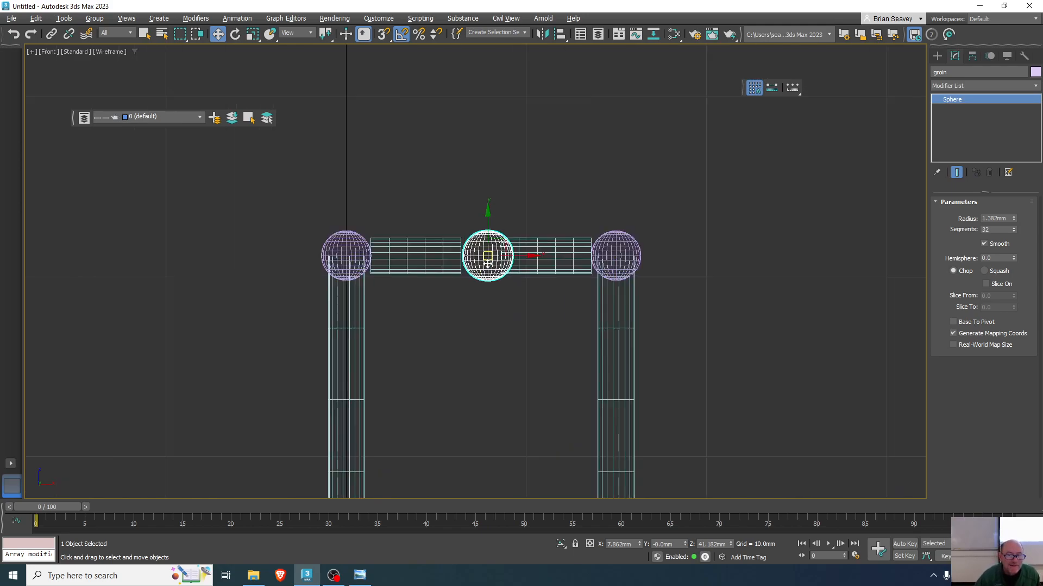
pyautogui.moveTo(529, 248); pyautogui.dragTo(525, 249)
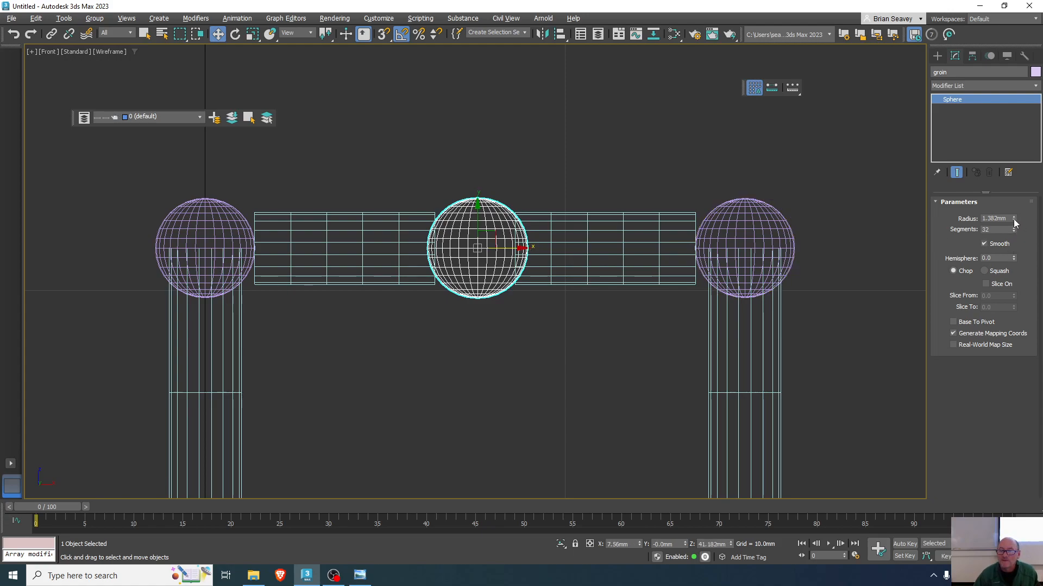
pyautogui.moveTo(1013, 218); pyautogui.dragTo(1013, 209)
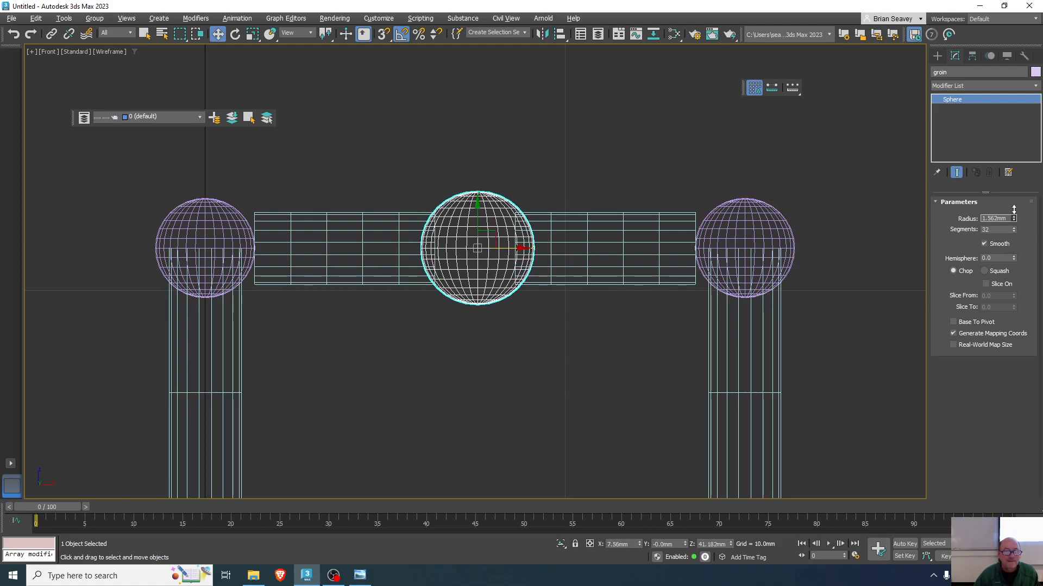
pyautogui.scroll(-4, 585, 326)
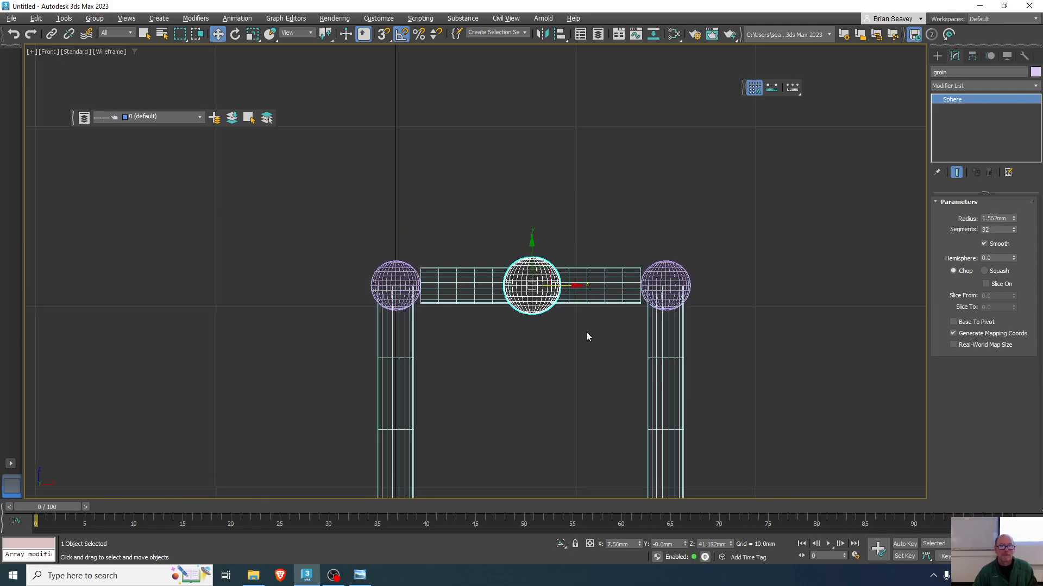
pyautogui.scroll(-3, 586, 337)
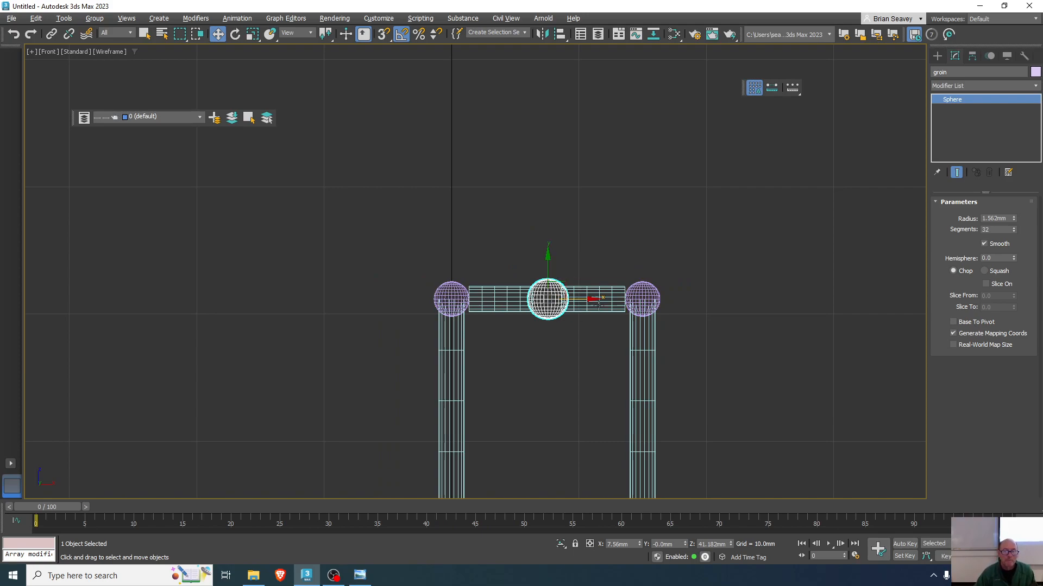
# - Check the body proportions reference image, then copy thighRight to stand on the groin sphere at about X 7.59, Z 61.64 mm, named backLower
pyautogui.moveTo(601, 354); pyautogui.dragTo(588, 390, button='middle')
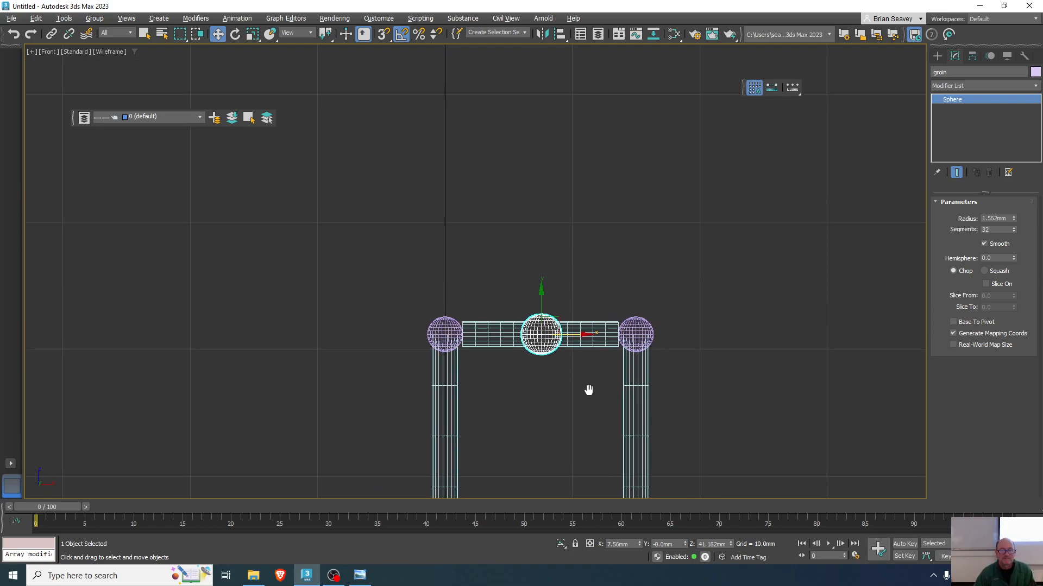
pyautogui.click(447, 423)
pyautogui.moveTo(539, 435); pyautogui.dragTo(525, 326, button='middle')
pyautogui.scroll(-4, 526, 347)
pyautogui.hotkey('alt', 'Tab')
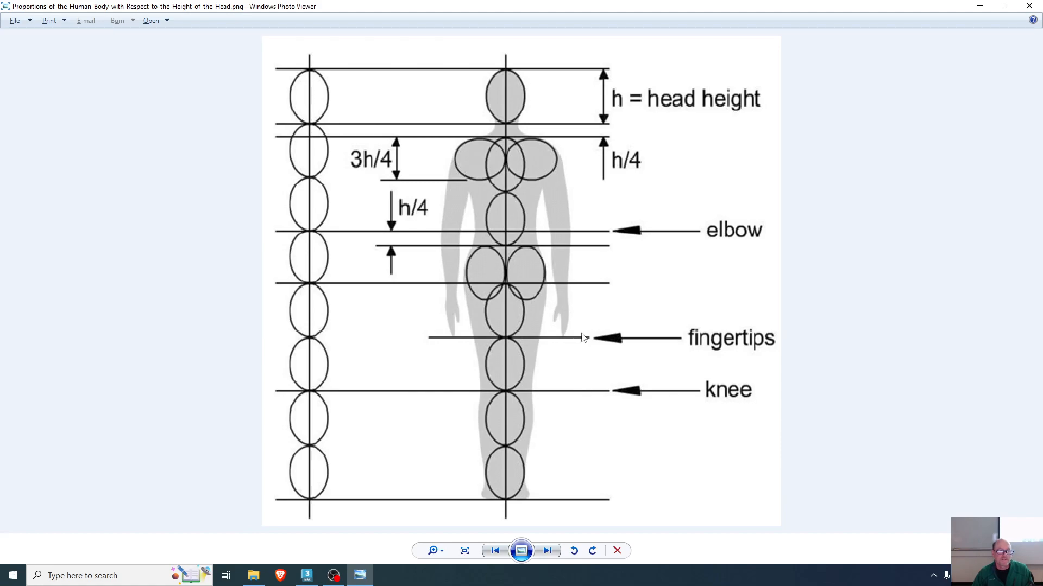
pyautogui.hotkey('alt', 'Tab')
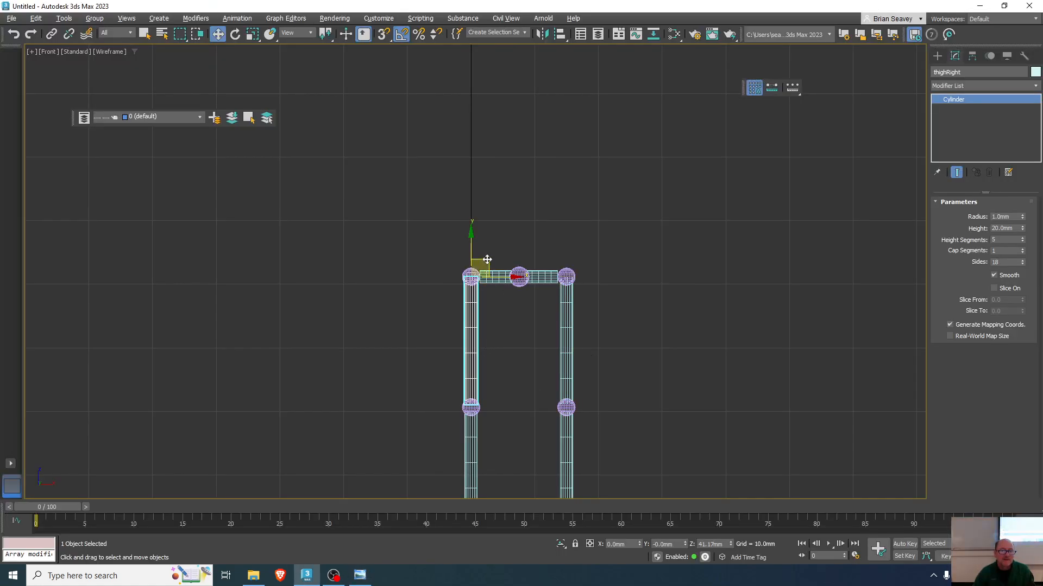
pyautogui.moveTo(487, 260)
pyautogui.keyDown('shift'); pyautogui.mouseDown()
pyautogui.moveTo(533, 179)
pyautogui.moveTo(535, 129)
pyautogui.mouseUp(); pyautogui.keyUp('shift')
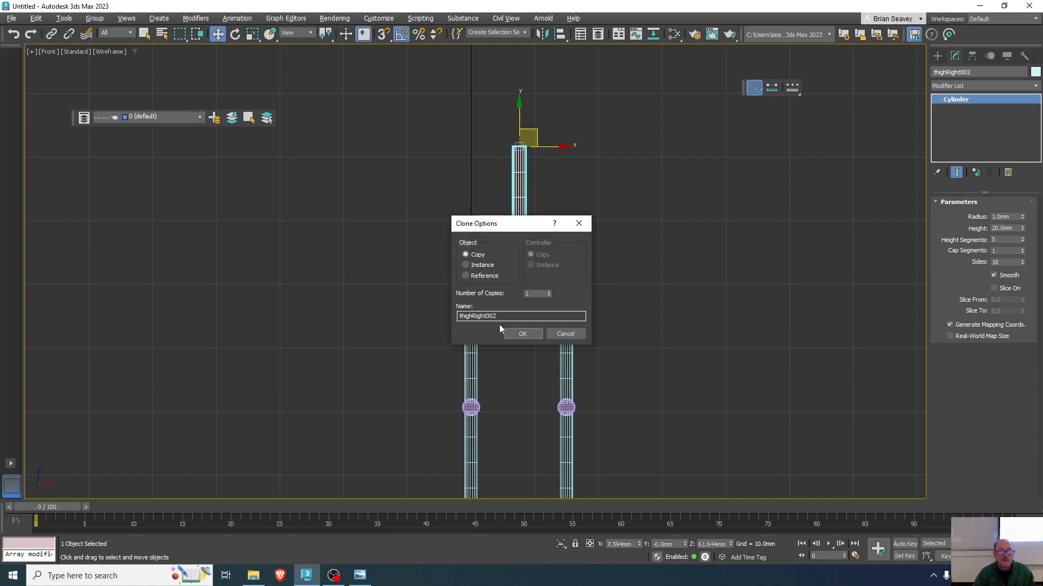
pyautogui.moveTo(509, 316); pyautogui.dragTo(423, 314)
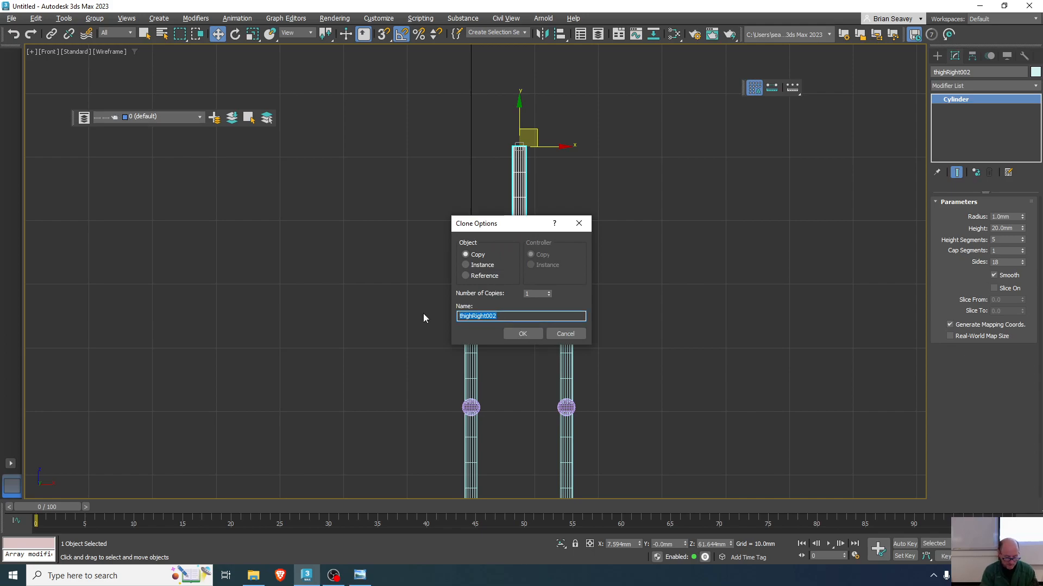
pyautogui.write('backLower')
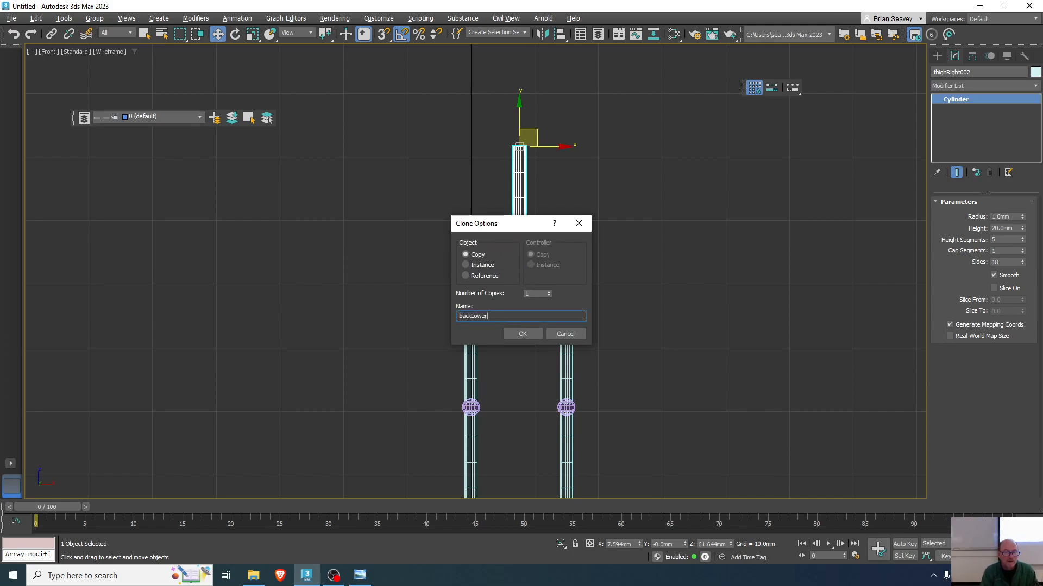
pyautogui.press('Return')
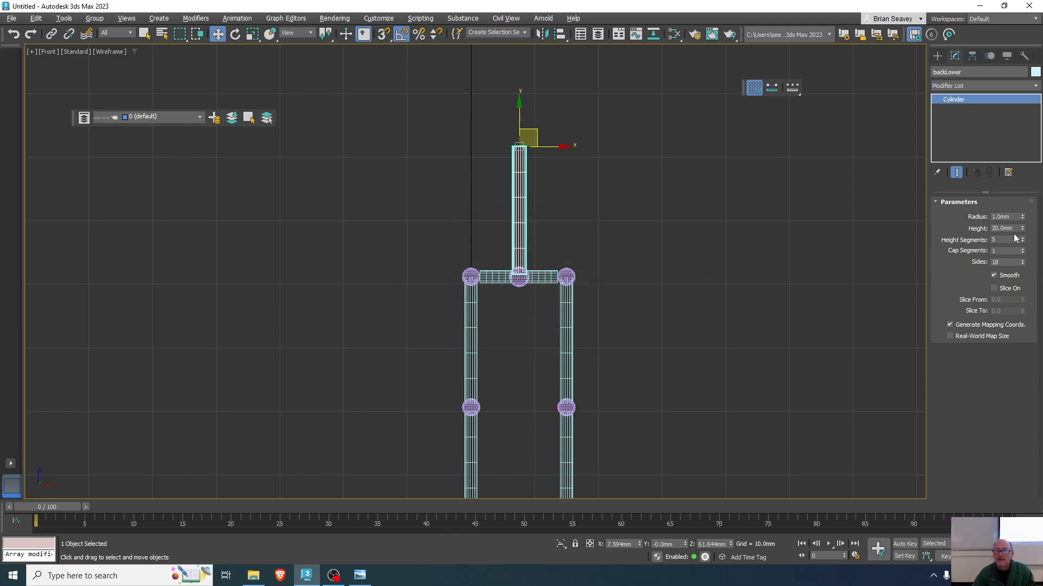
# - Set the backLower cylinder's height to 10 mm
pyautogui.doubleClick(1011, 229)
pyautogui.write('10')
pyautogui.press('Return')
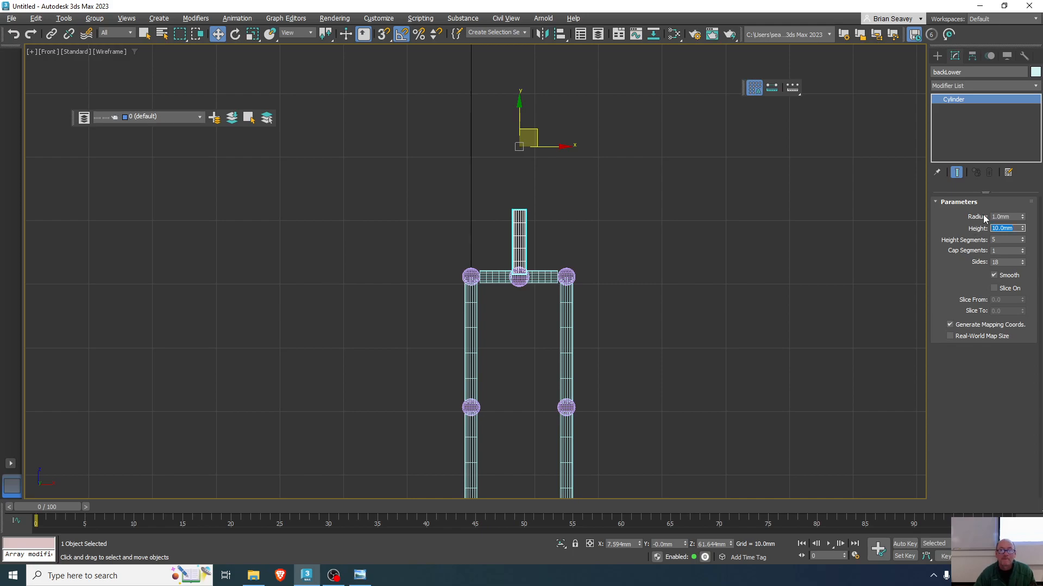
# - Move only backLower's pivot down about 10 mm to the top end of the shortened cylinder
pyautogui.click(972, 57)
pyautogui.click(974, 133)
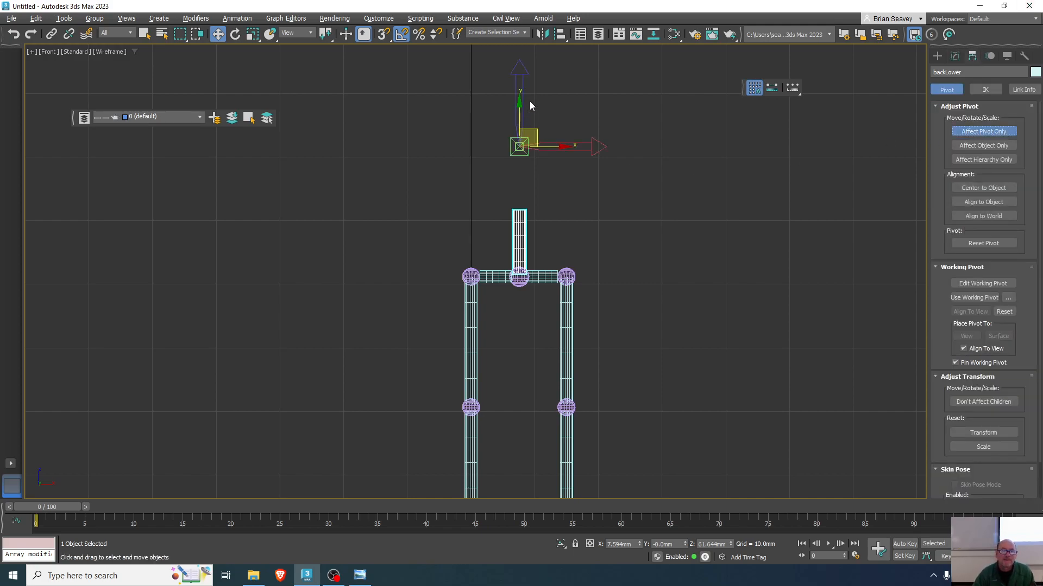
pyautogui.moveTo(520, 112); pyautogui.dragTo(516, 175)
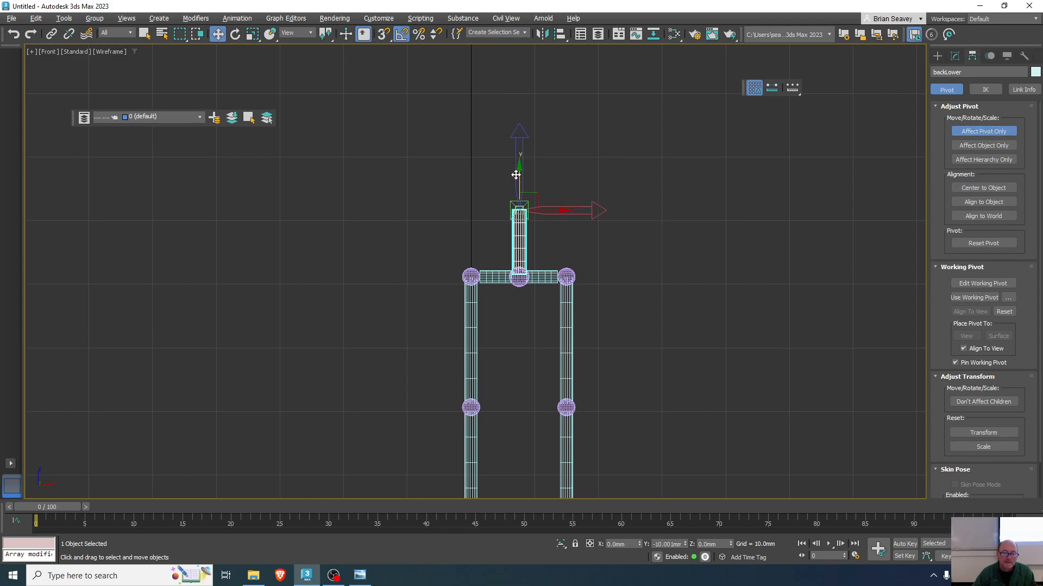
pyautogui.moveTo(516, 175); pyautogui.dragTo(516, 175)
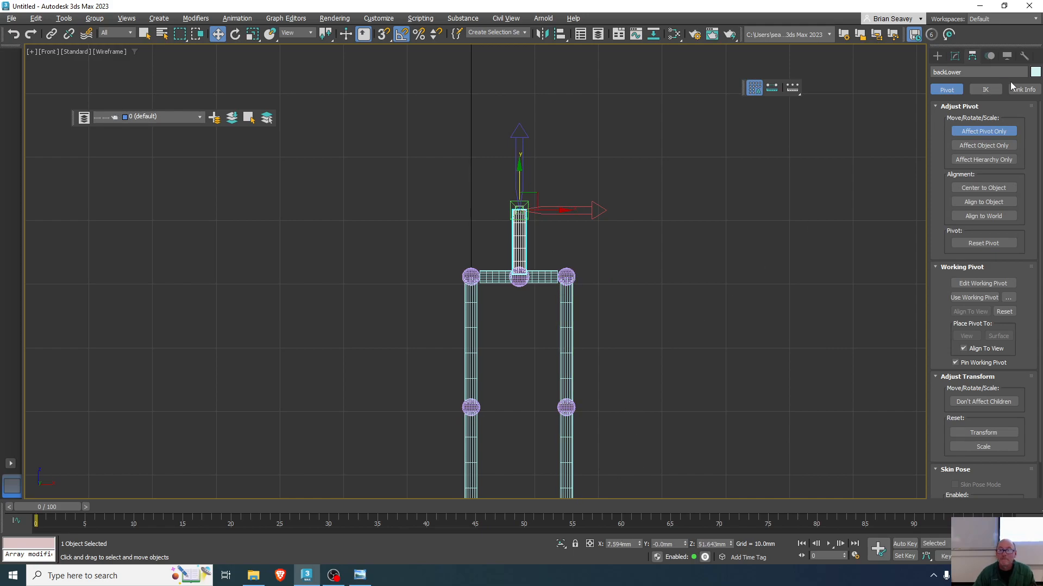
pyautogui.click(984, 131)
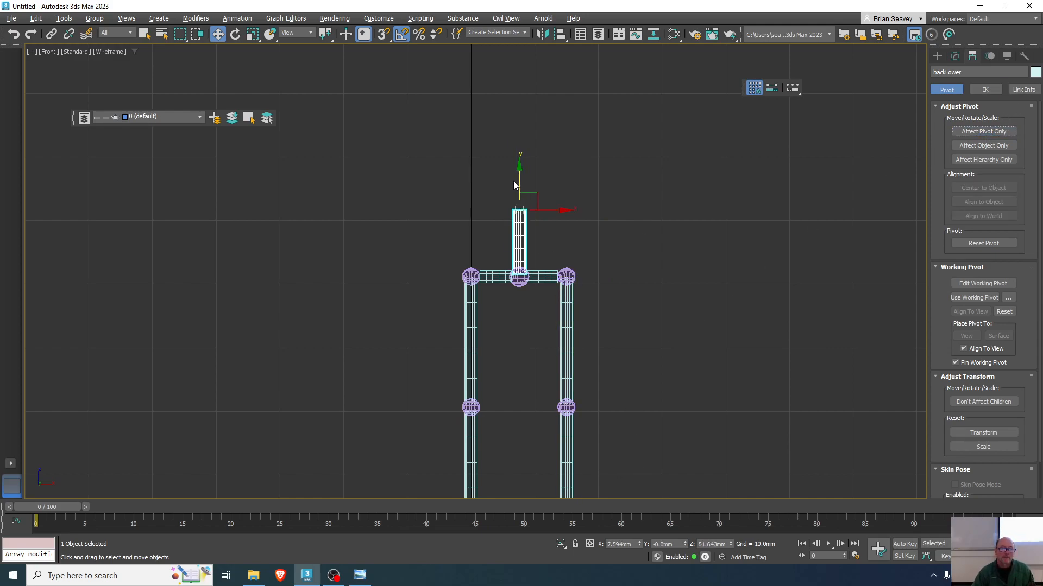
# - Copy backLower straight up by about 10.8 mm, leaving a small gap, and name the copy backMid
pyautogui.keyDown('shift'); pyautogui.moveTo(520, 174); pyautogui.dragTo(519, 111); pyautogui.keyUp('shift')
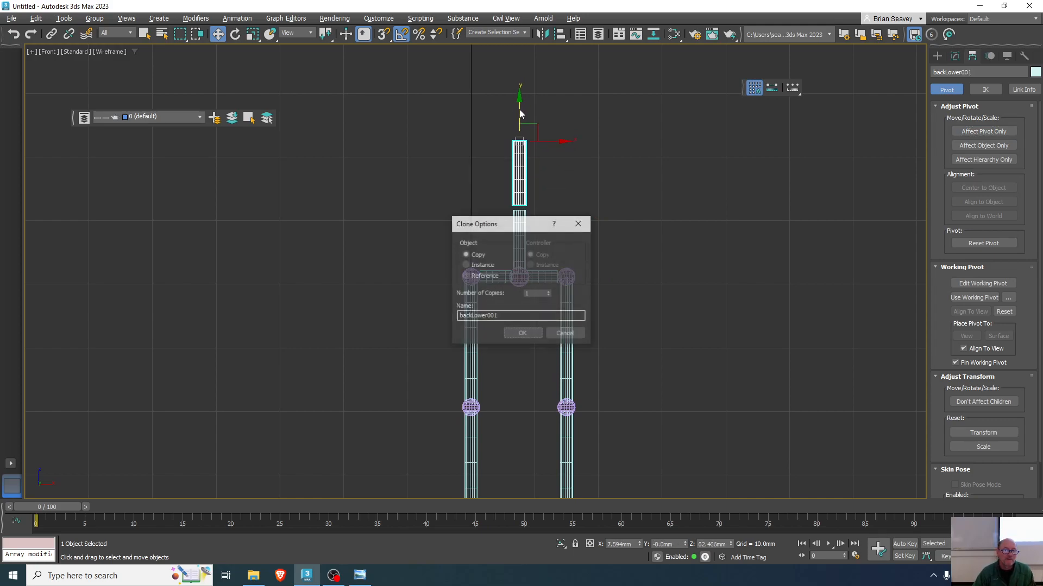
pyautogui.doubleClick(482, 315)
pyautogui.moveTo(497, 316); pyautogui.dragTo(473, 317)
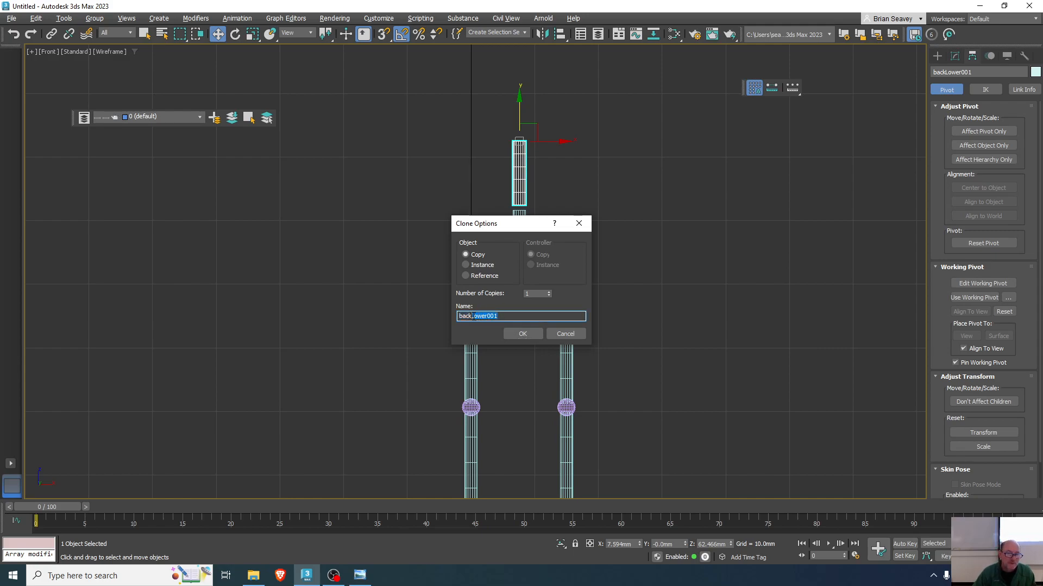
pyautogui.write('mid')
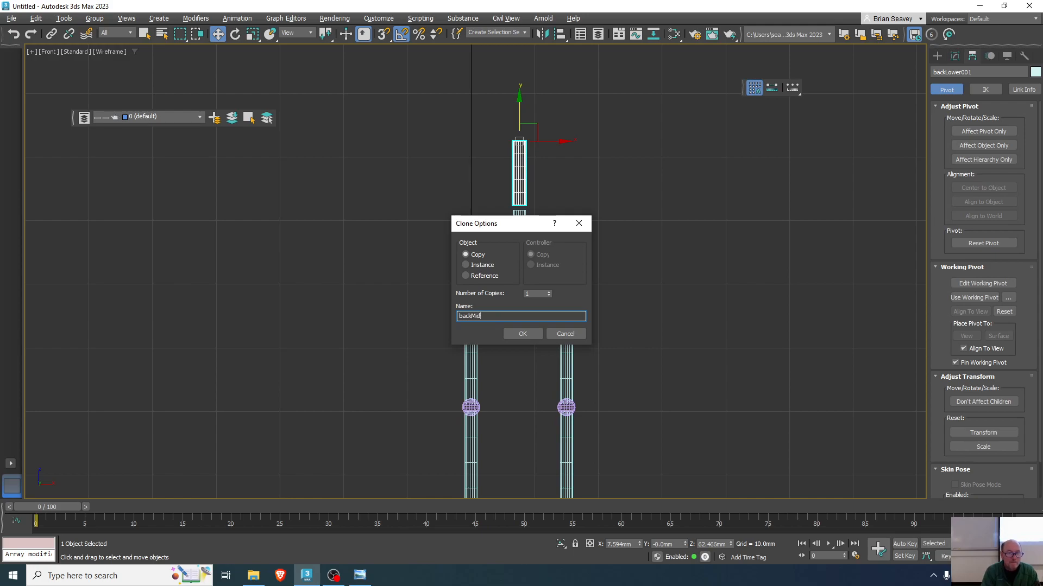
pyautogui.press('Return')
# - Copy backMid straight up to about Z 73.04 mm and name the copy backupper
pyautogui.moveTo(576, 185); pyautogui.dragTo(582, 296, button='middle')
pyautogui.keyDown('shift'); pyautogui.moveTo(527, 223); pyautogui.dragTo(524, 157); pyautogui.keyUp('shift')
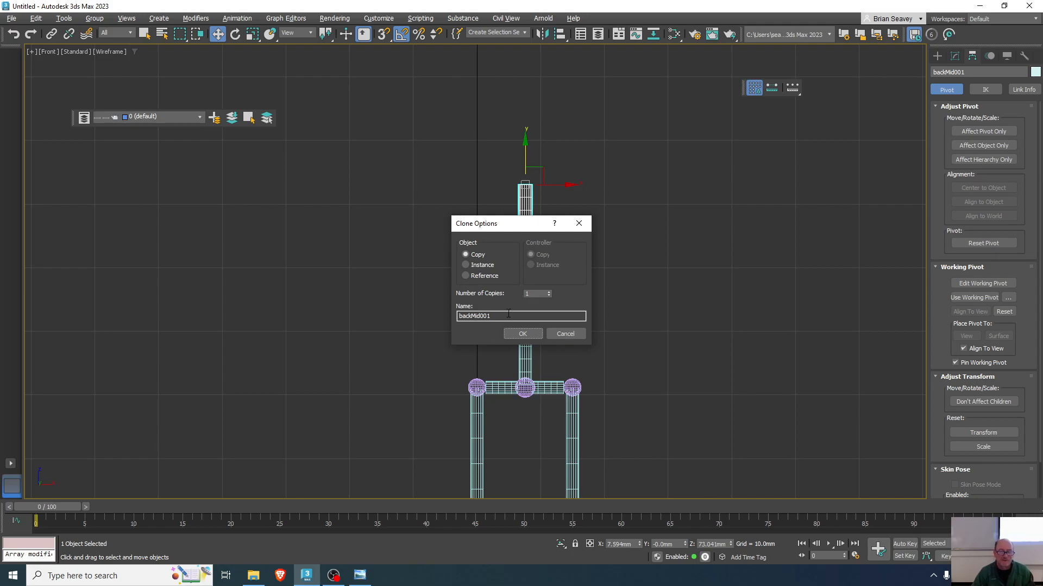
pyautogui.moveTo(500, 316)
pyautogui.mouseDown()
pyautogui.moveTo(457, 316)
pyautogui.moveTo(471, 316)
pyautogui.mouseUp()
pyautogui.write('upper')
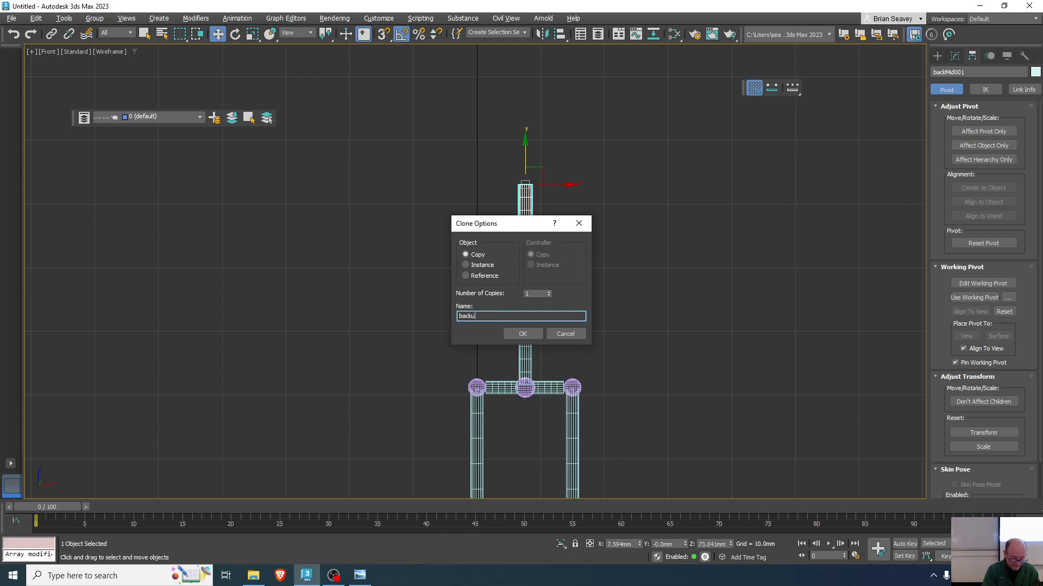
pyautogui.press('Return')
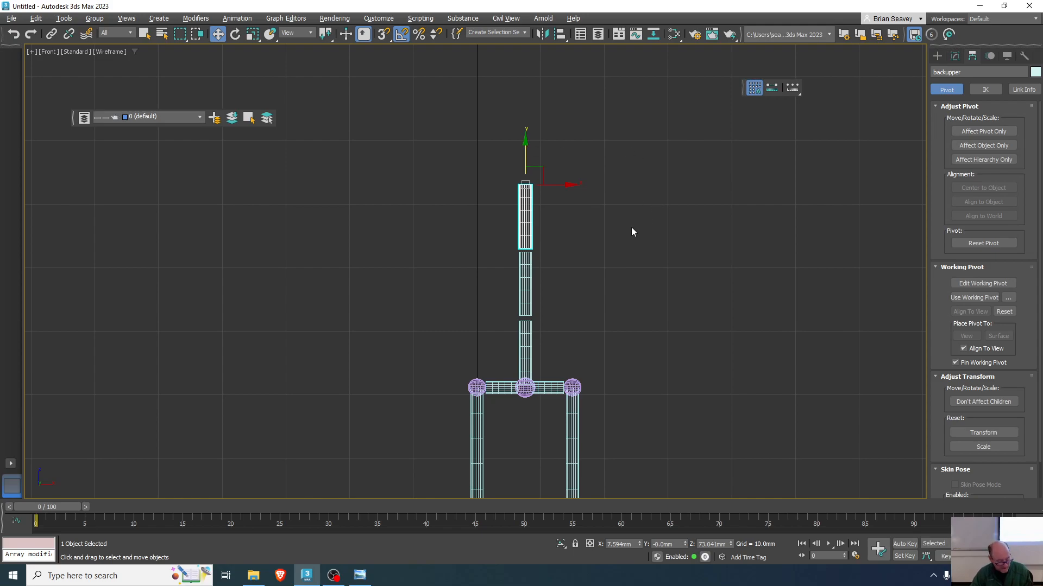
# - Rotate backupper, backMid and backLower each 180° about their own pivots so the pivots sit at their lower ends
pyautogui.press('e')
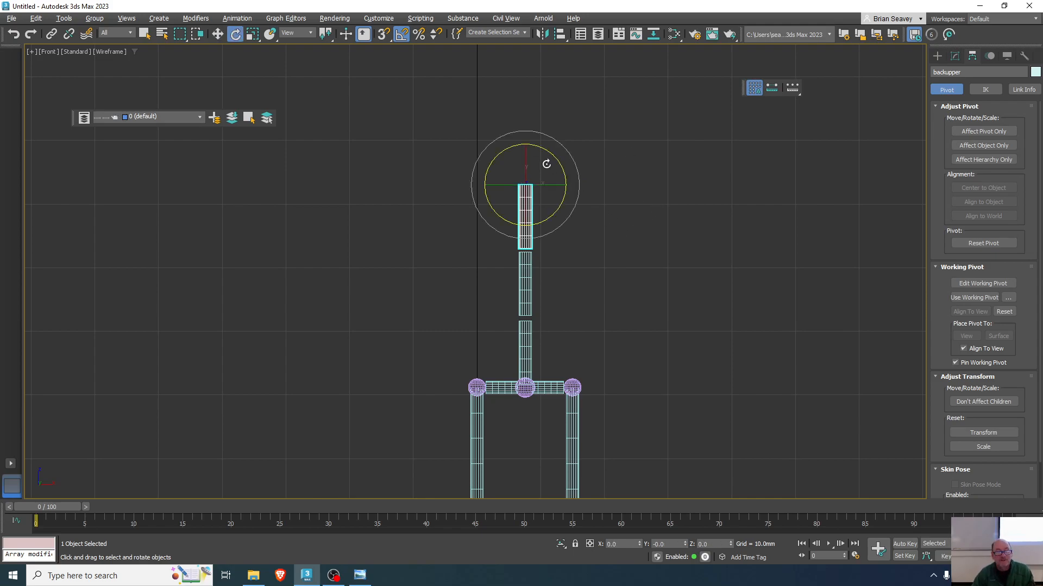
pyautogui.moveTo(554, 156); pyautogui.dragTo(599, 264)
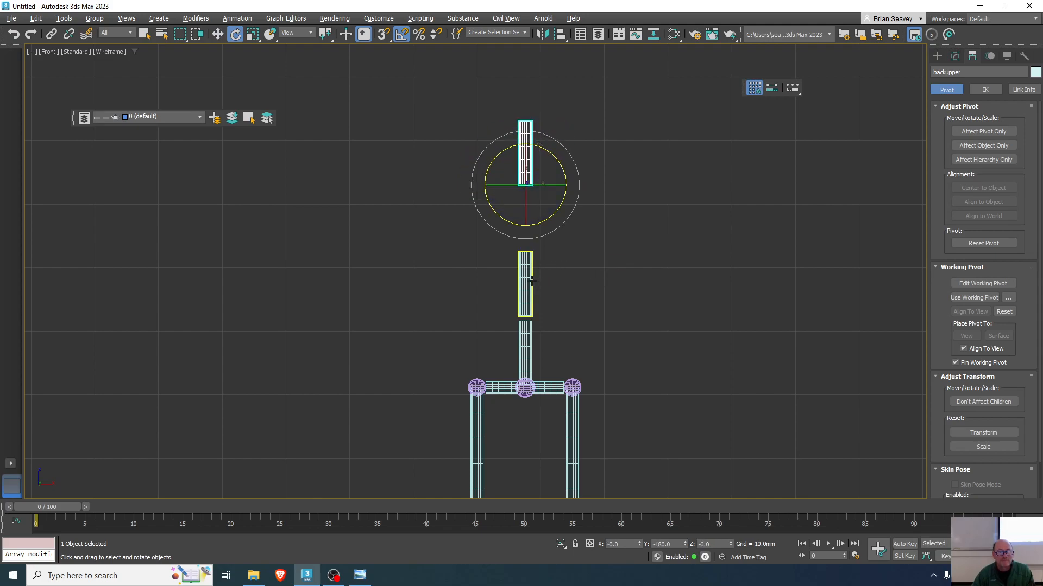
pyautogui.moveTo(531, 280); pyautogui.dragTo(639, 279)
pyautogui.moveTo(525, 353); pyautogui.dragTo(621, 330)
# - Select all three back cylinders and move them down together until the lowest one meets the groin sphere
pyautogui.moveTo(488, 153); pyautogui.dragTo(562, 282)
pyautogui.press('w')
pyautogui.moveTo(526, 185); pyautogui.dragTo(525, 246)
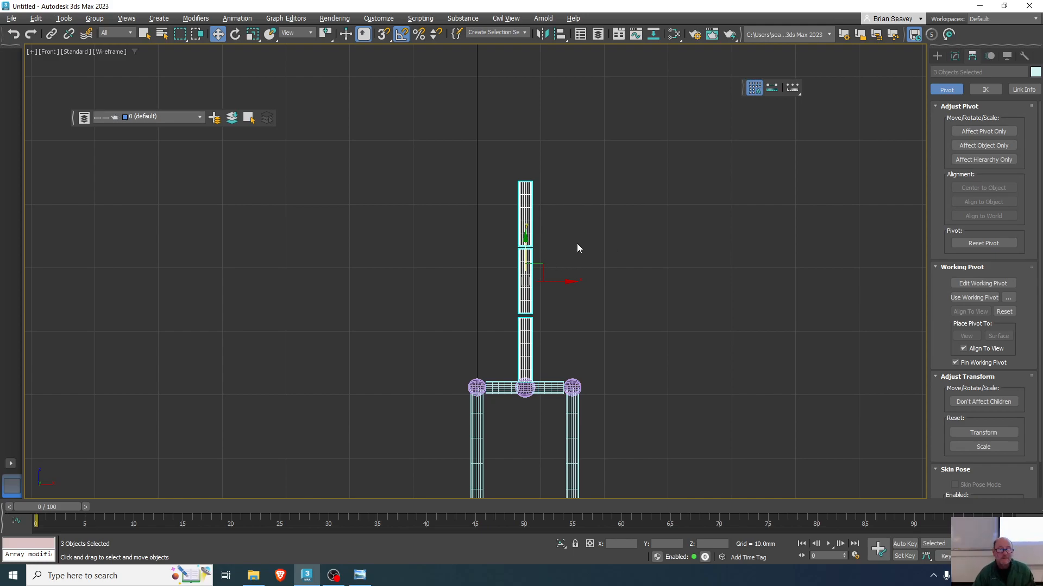
pyautogui.scroll(-3, 586, 248)
pyautogui.scroll(2, 606, 240)
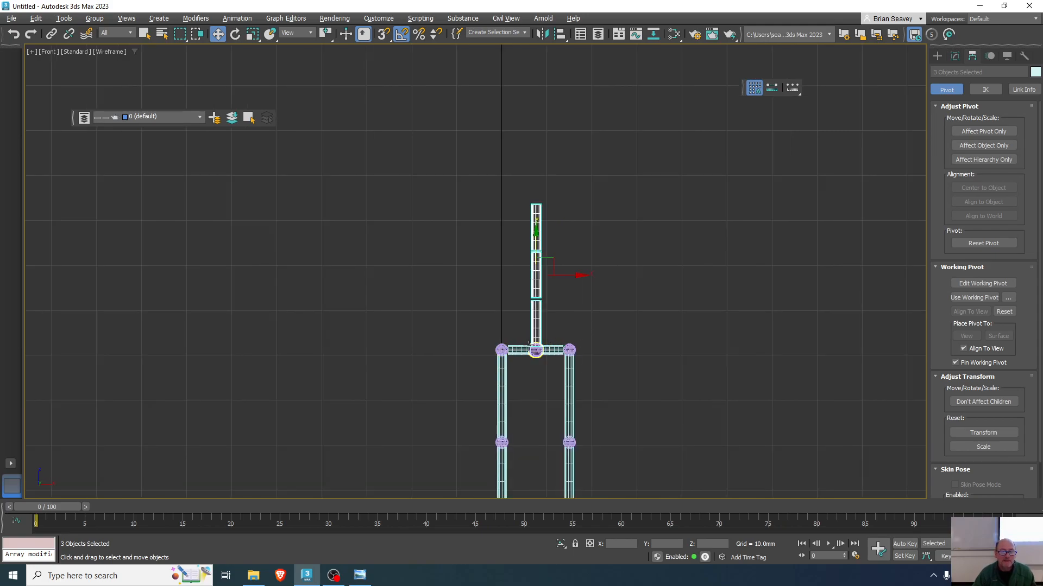
# - Copy the hip crossbar with its two cylinders and three spheres about 32.5 mm straight up to the top of the spine
pyautogui.doubleClick(577, 350)
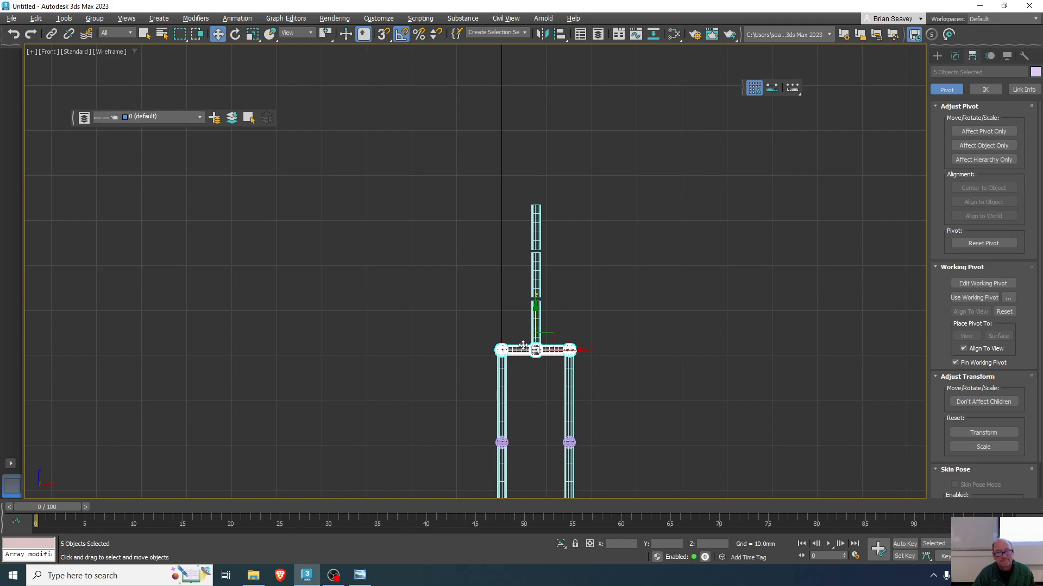
pyautogui.click(496, 316)
pyautogui.click(520, 348)
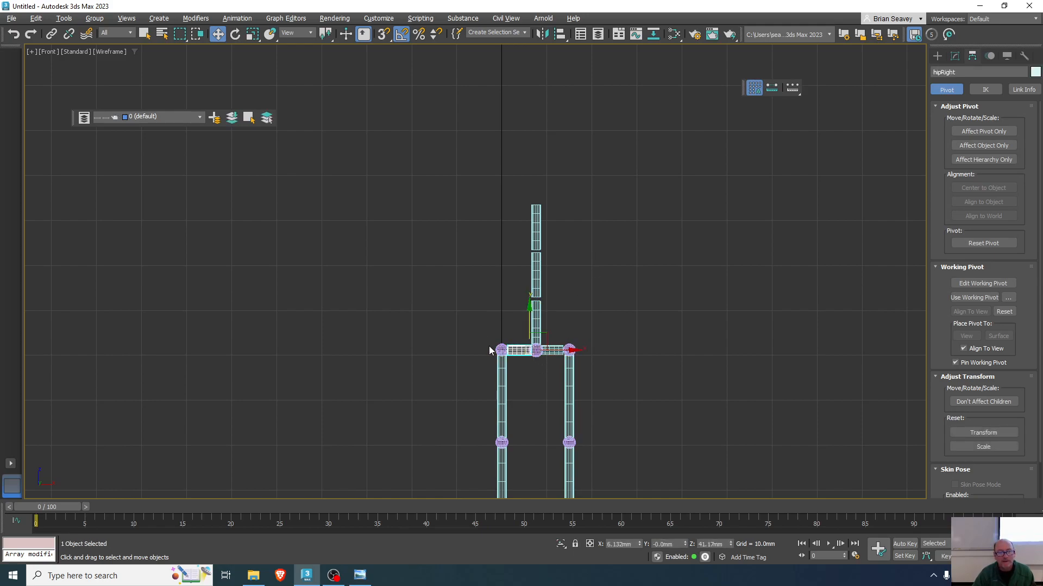
pyautogui.moveTo(487, 347); pyautogui.dragTo(592, 352)
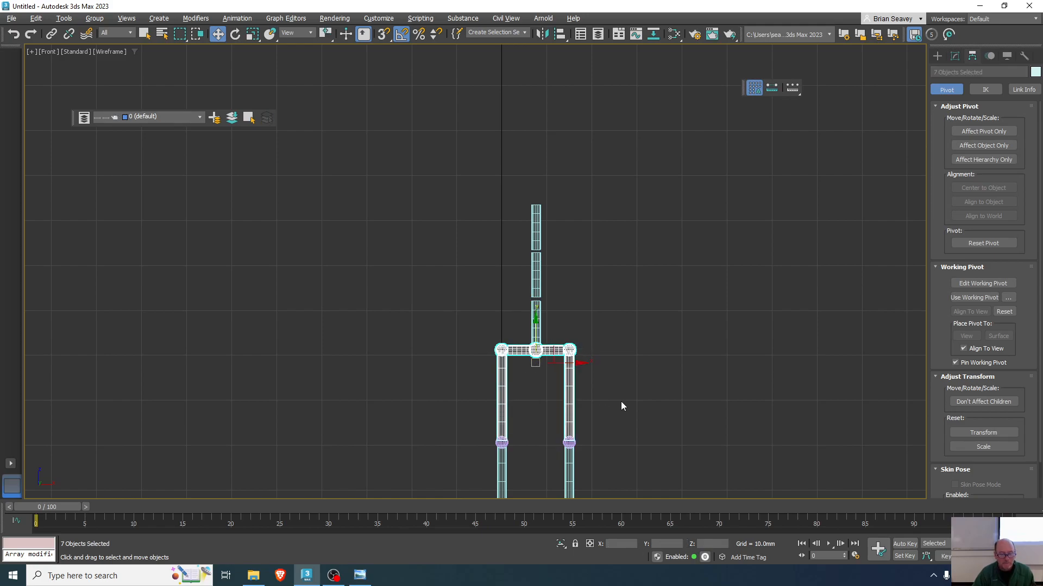
pyautogui.keyDown('alt'); pyautogui.moveTo(620, 406); pyautogui.dragTo(441, 403); pyautogui.keyUp('alt')
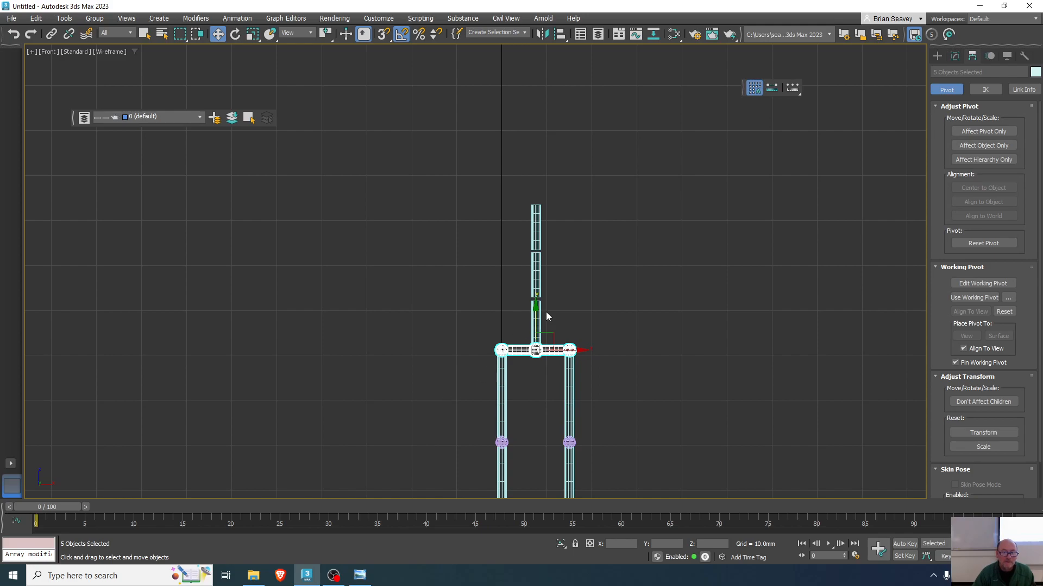
pyautogui.moveTo(533, 319); pyautogui.dragTo(533, 172)
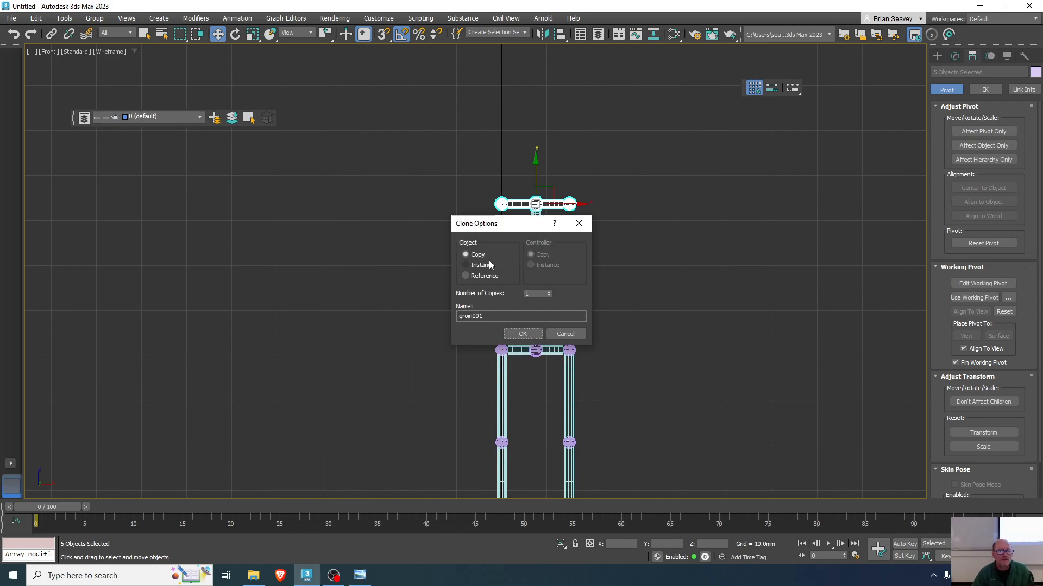
pyautogui.click(523, 334)
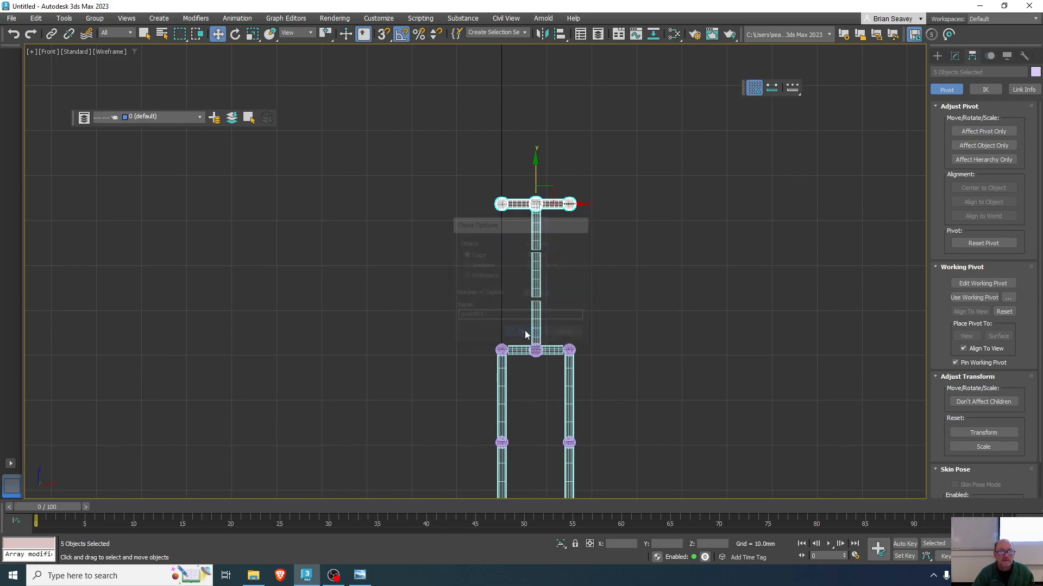
# - Set the height of hipRight004, the copied crossbar cylinder on the hipRight side, to 10 mm
pyautogui.click(467, 202)
pyautogui.click(517, 204)
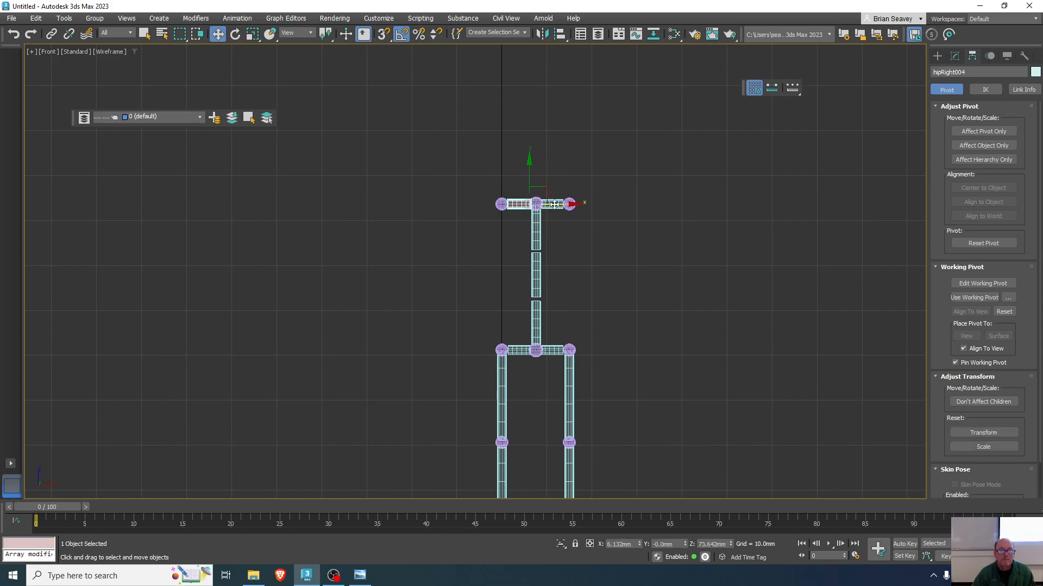
pyautogui.click(954, 56)
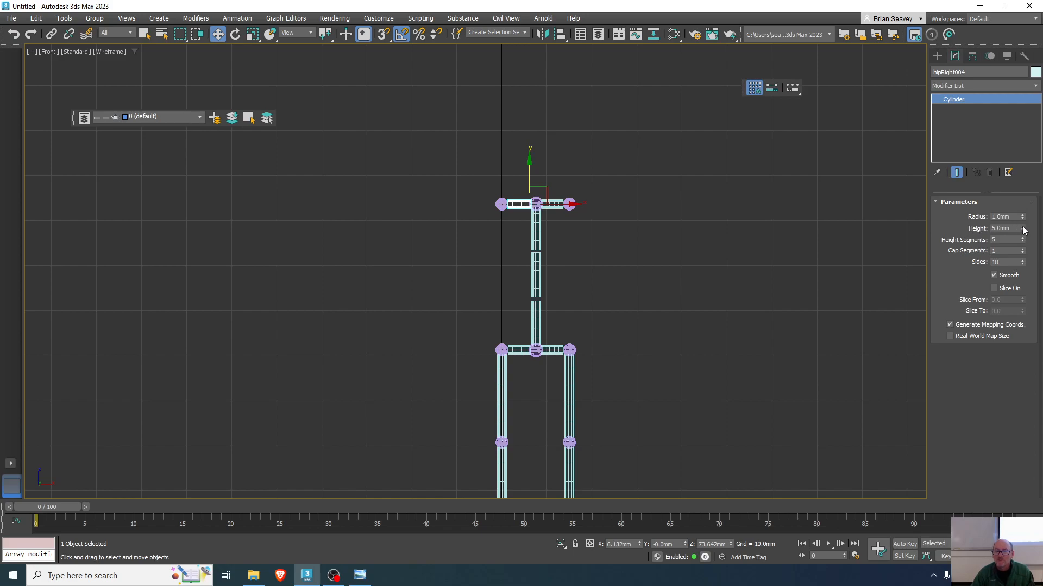
pyautogui.moveTo(1023, 230); pyautogui.dragTo(1027, 187)
pyautogui.write('10')
pyautogui.press('Return')
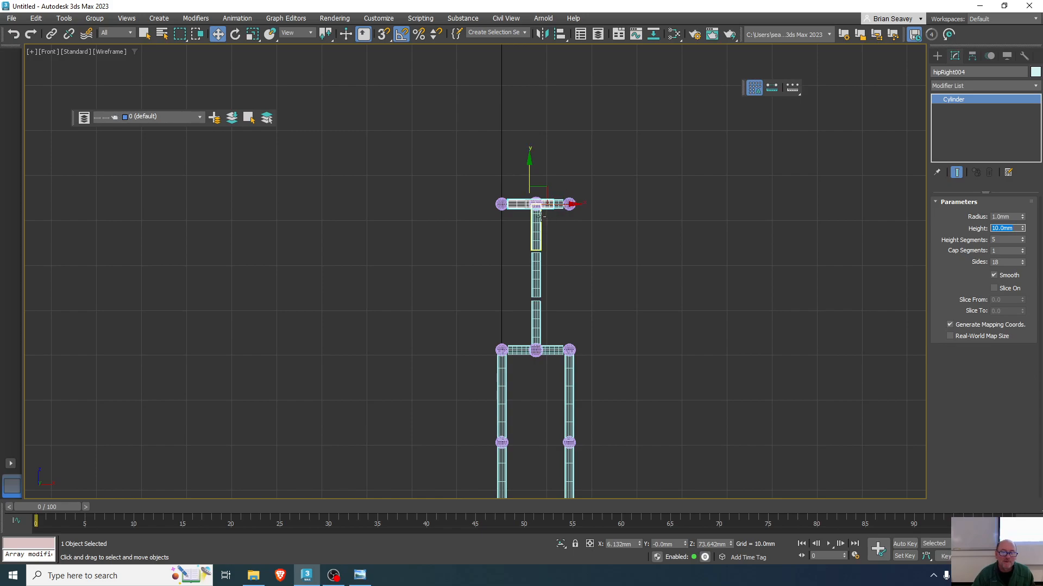
# - Move hipRight004 outward about 4.2 mm and its end sphere outward about 3.1 mm to form the first shoulder
pyautogui.scroll(5, 562, 204)
pyautogui.moveTo(555, 197); pyautogui.dragTo(478, 195)
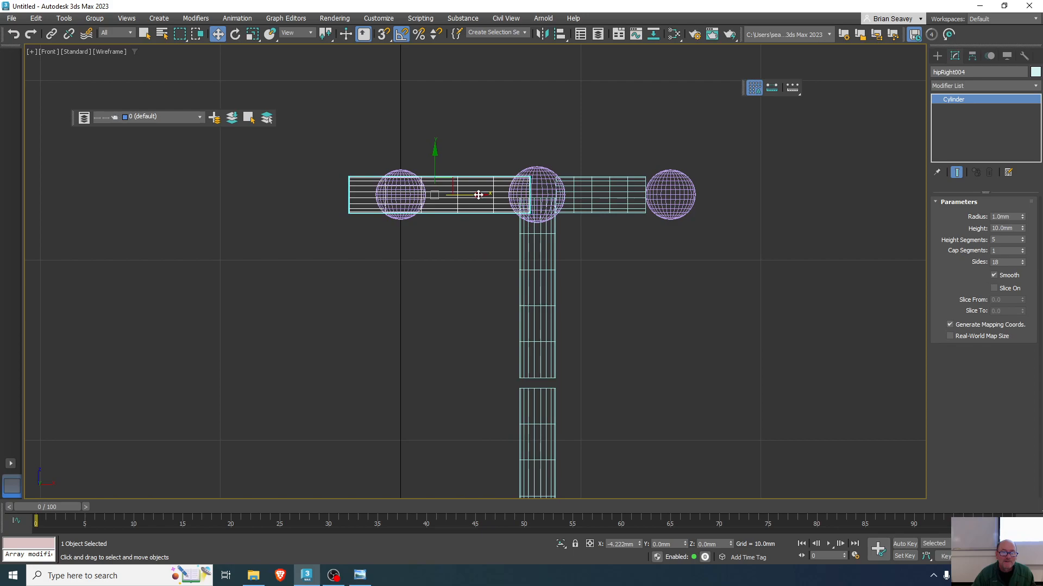
pyautogui.moveTo(400, 222); pyautogui.dragTo(344, 223)
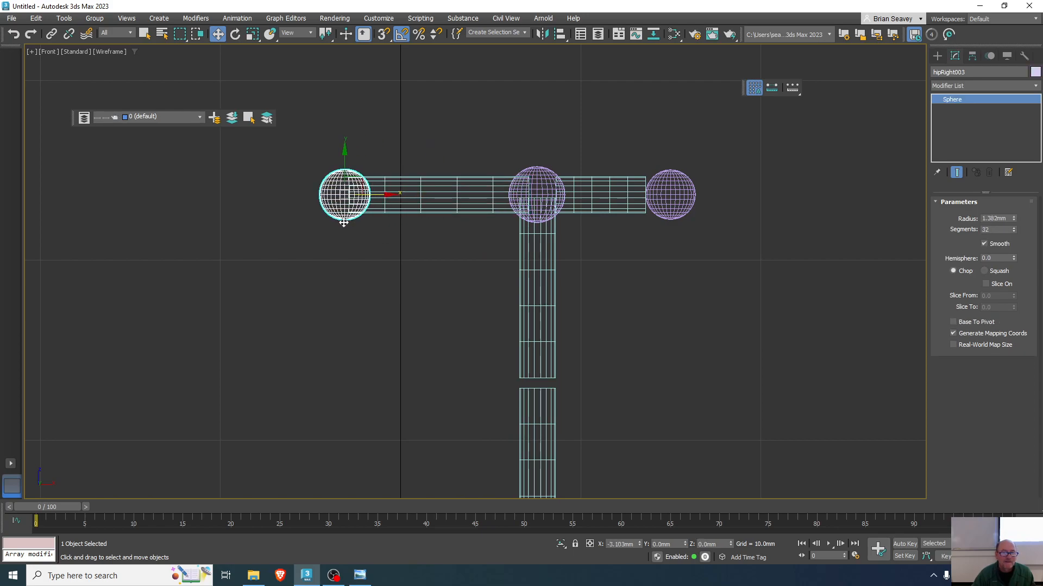
# - Set the opposite crossbar cylinder's height to 10 mm and move it outward, shifting its end sphere about 3.7 mm outward
pyautogui.click(597, 201)
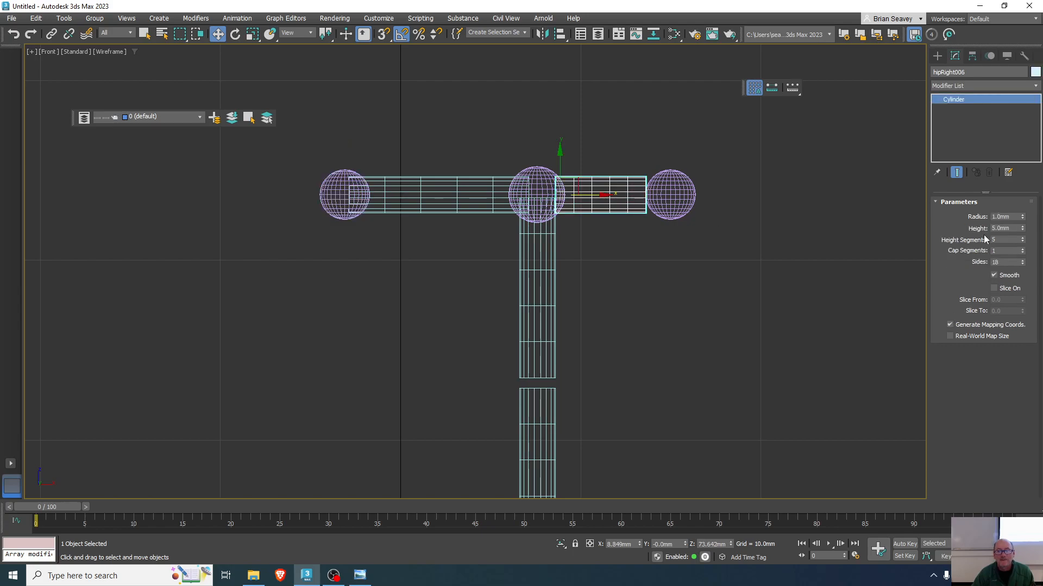
pyautogui.doubleClick(1012, 227)
pyautogui.write('10')
pyautogui.press('Return')
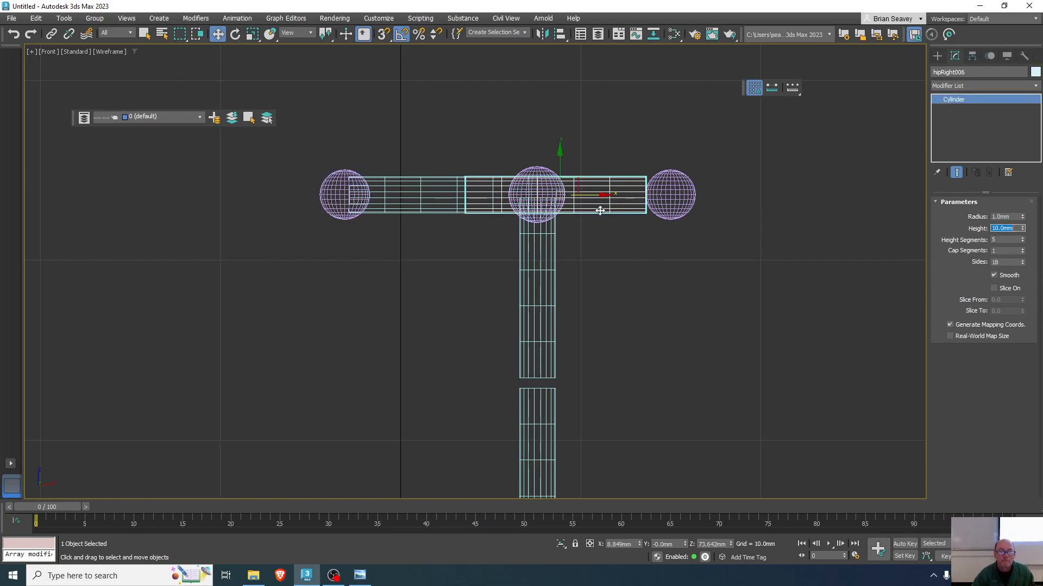
pyautogui.moveTo(592, 196); pyautogui.dragTo(741, 173)
pyautogui.click(677, 175)
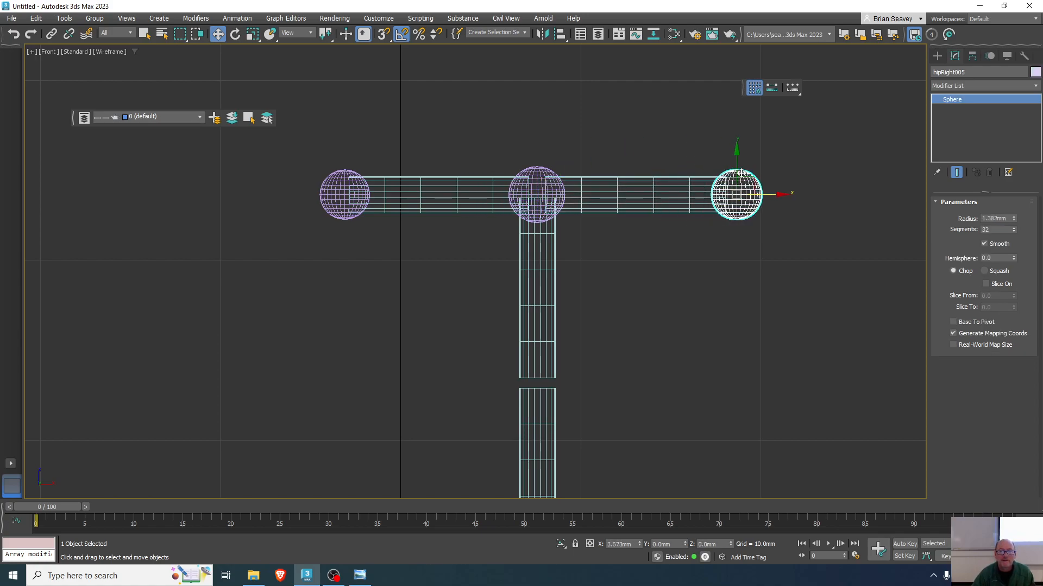
# - Copy the sphere at the center of the shoulders down to each of the two gaps between the spine cylinders
pyautogui.scroll(-3, 614, 393)
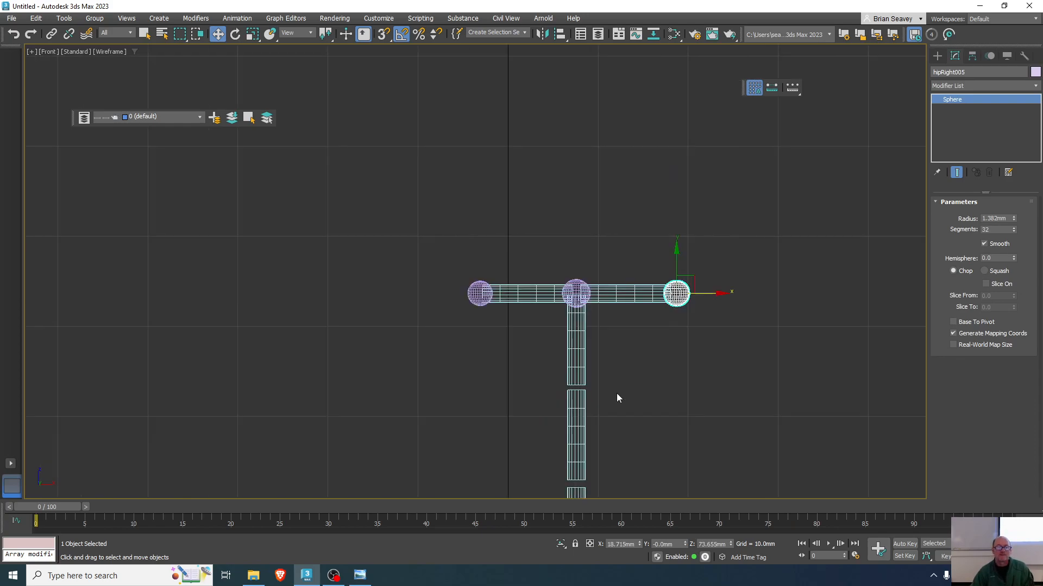
pyautogui.click(577, 280)
pyautogui.moveTo(576, 265); pyautogui.dragTo(563, 358)
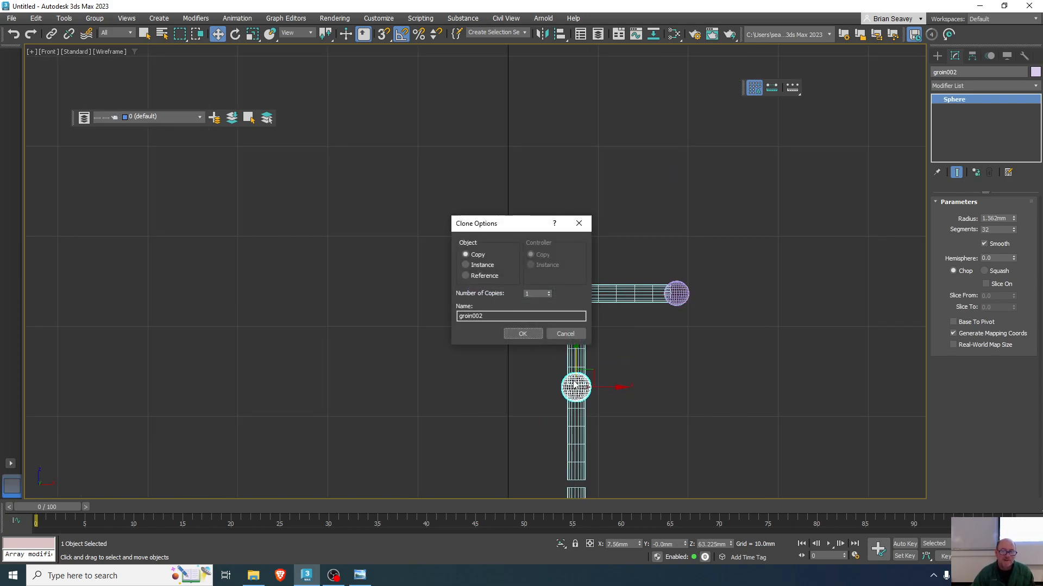
pyautogui.click(519, 336)
pyautogui.moveTo(631, 405); pyautogui.dragTo(640, 267, button='middle')
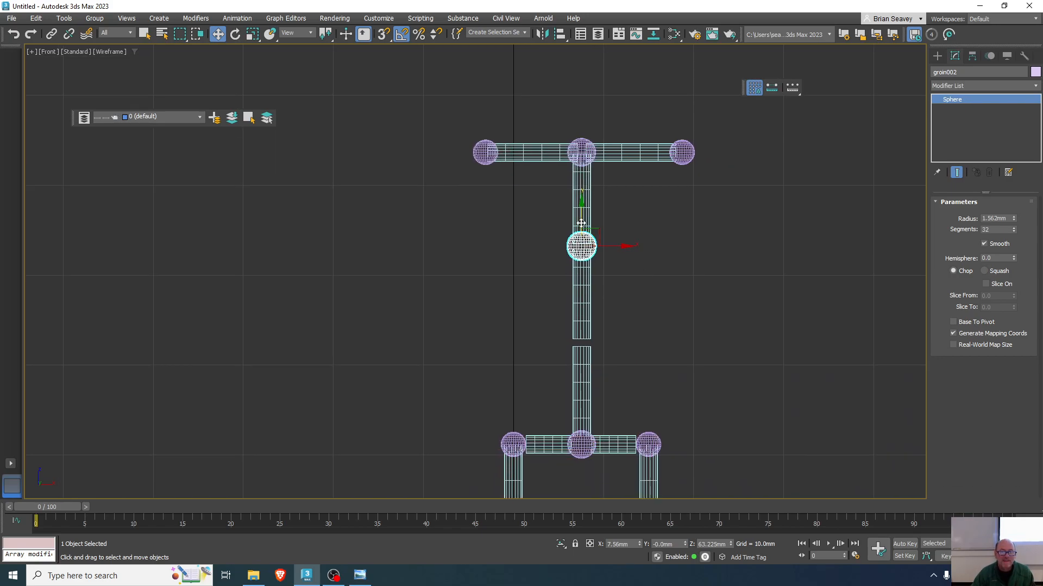
pyautogui.keyDown('shift'); pyautogui.moveTo(580, 218); pyautogui.dragTo(571, 315); pyautogui.keyUp('shift')
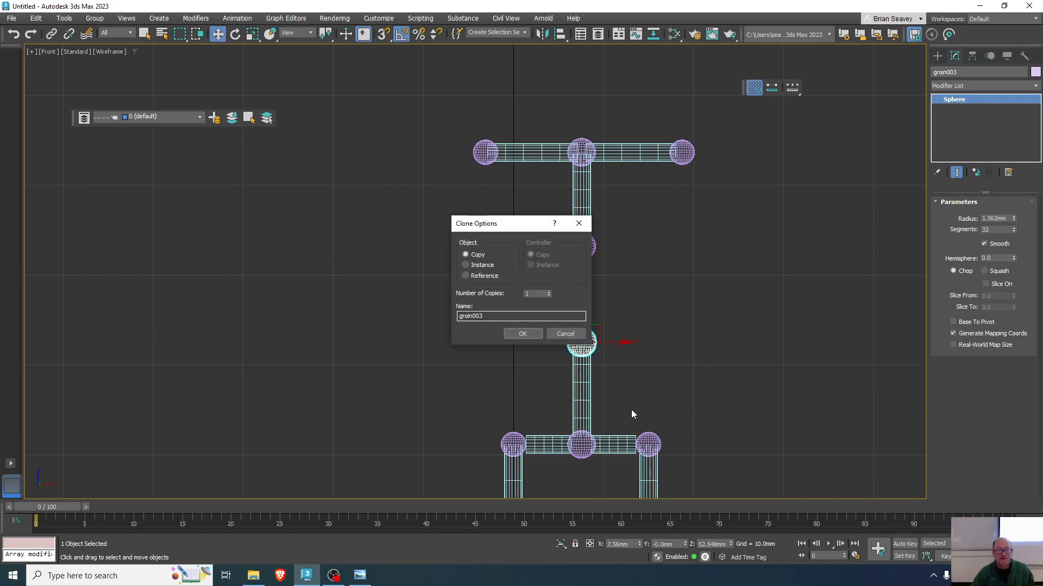
pyautogui.click(518, 334)
# - Copy the right thigh cylinder up beneath the right shoulder sphere as the upper arm
pyautogui.scroll(-5, 711, 420)
pyautogui.moveTo(711, 421); pyautogui.dragTo(612, 286, button='middle')
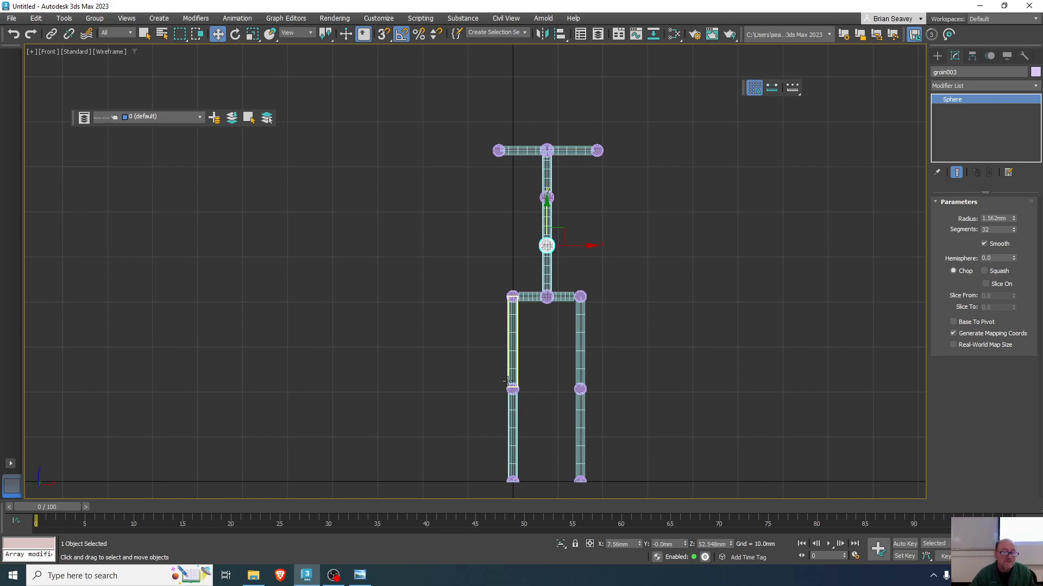
pyautogui.click(513, 344)
pyautogui.keyDown('shift'); pyautogui.moveTo(529, 279); pyautogui.dragTo(515, 135); pyautogui.keyUp('shift')
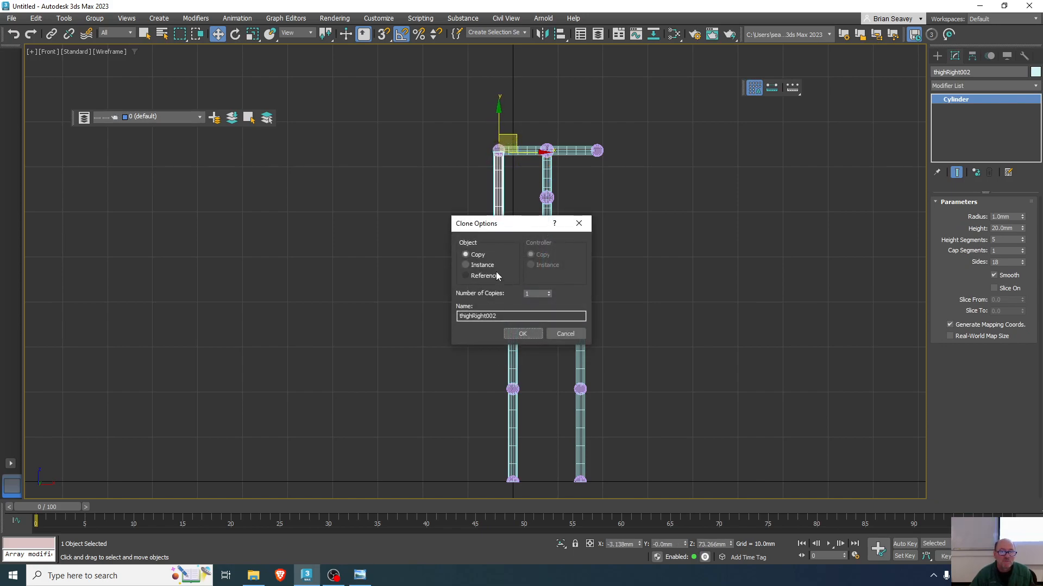
pyautogui.click(522, 334)
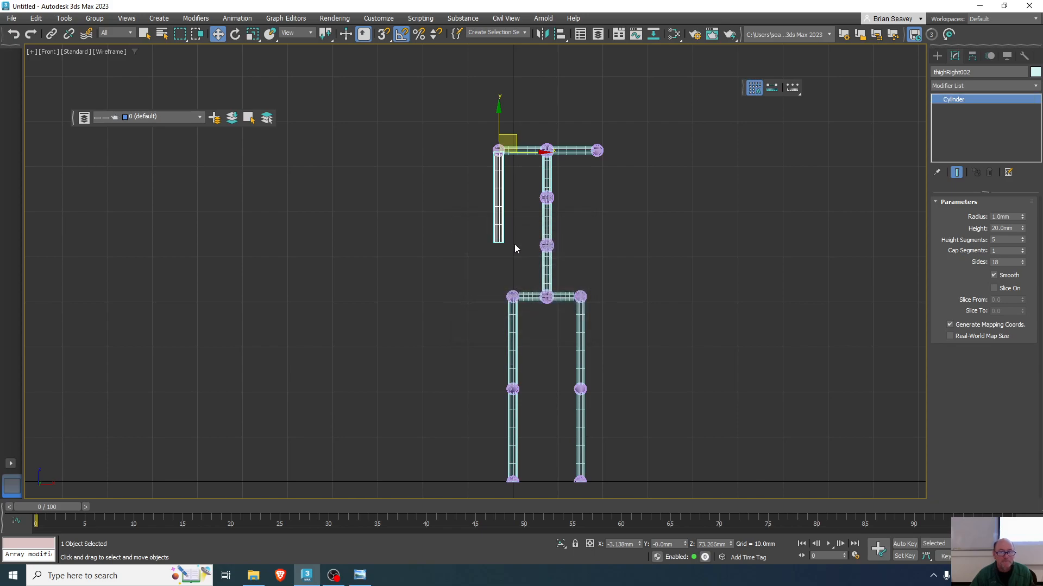
# - Set the upper arm cylinder's height to 15 mm and move it up until its top meets the shoulder sphere
pyautogui.moveTo(1014, 228); pyautogui.dragTo(978, 228)
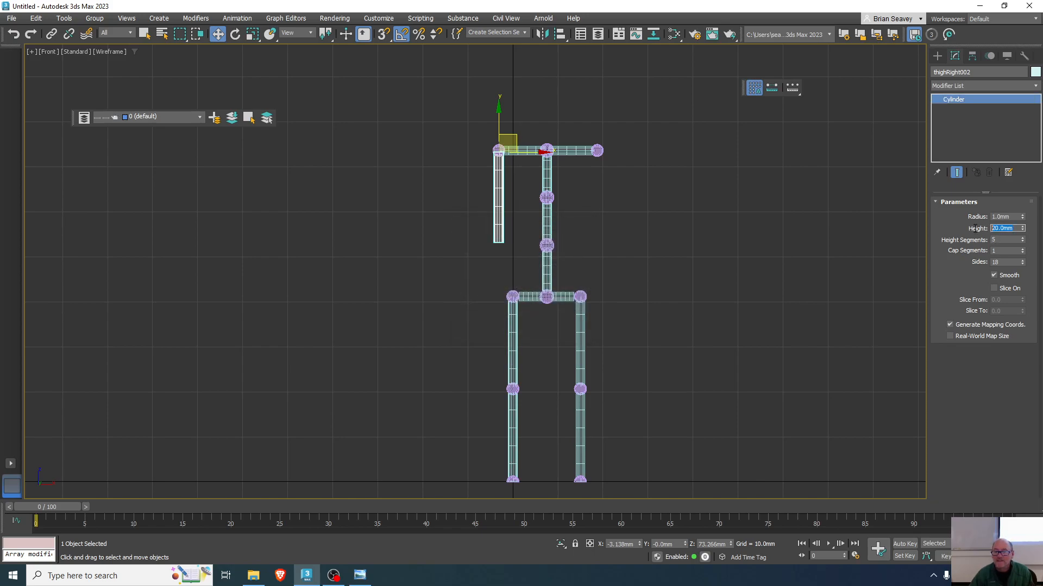
pyautogui.write('15')
pyautogui.press('Return')
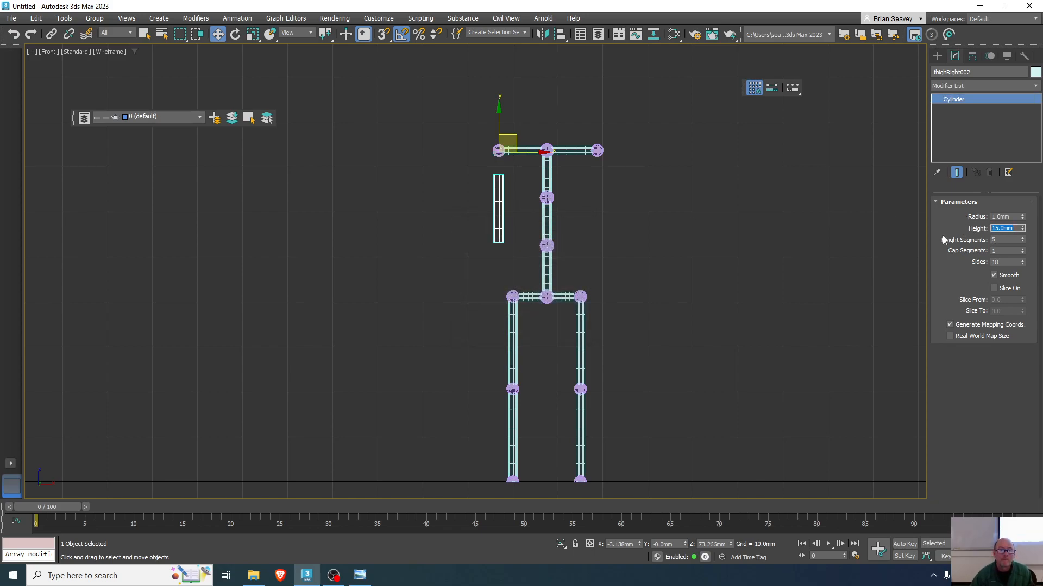
pyautogui.moveTo(500, 120); pyautogui.dragTo(500, 97)
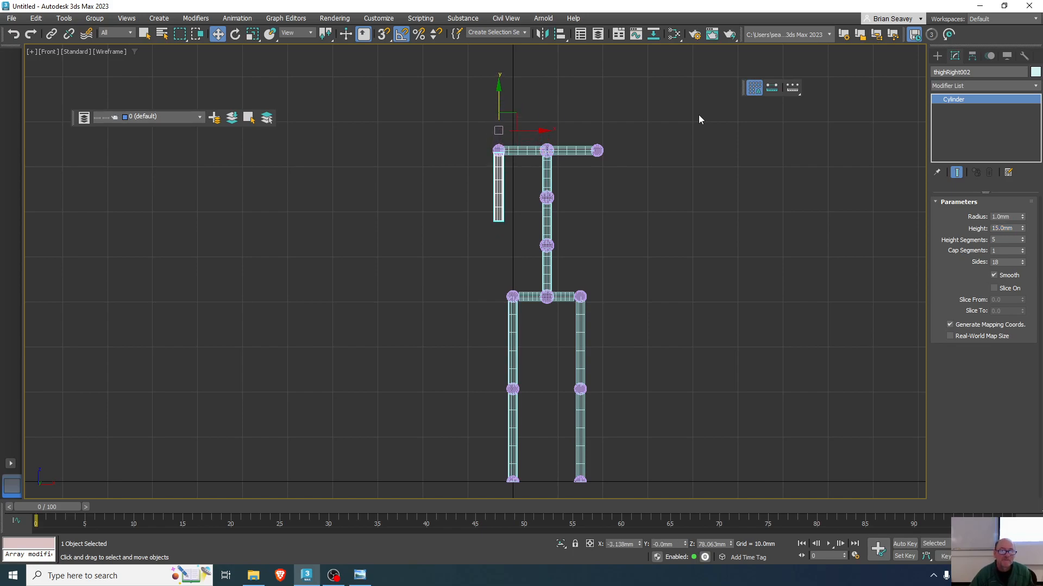
# - Move the upper arm's pivot down to the shoulder sphere's center, and copy the cylinder straight down as the forearm
pyautogui.click(973, 56)
pyautogui.click(988, 131)
pyautogui.moveTo(498, 90); pyautogui.dragTo(497, 110)
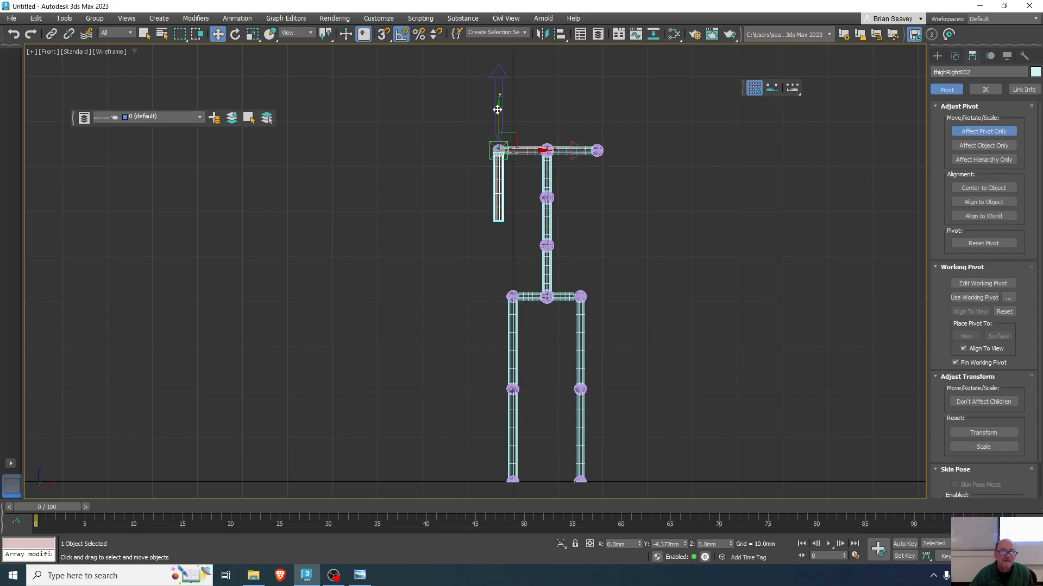
pyautogui.click(972, 131)
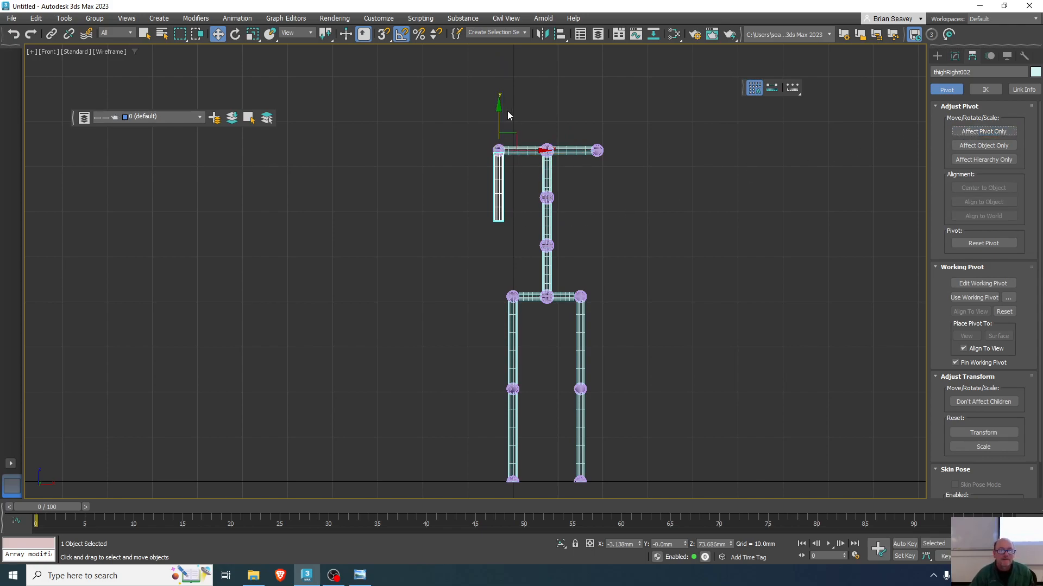
pyautogui.keyDown('shift'); pyautogui.moveTo(496, 110); pyautogui.dragTo(493, 181); pyautogui.keyUp('shift')
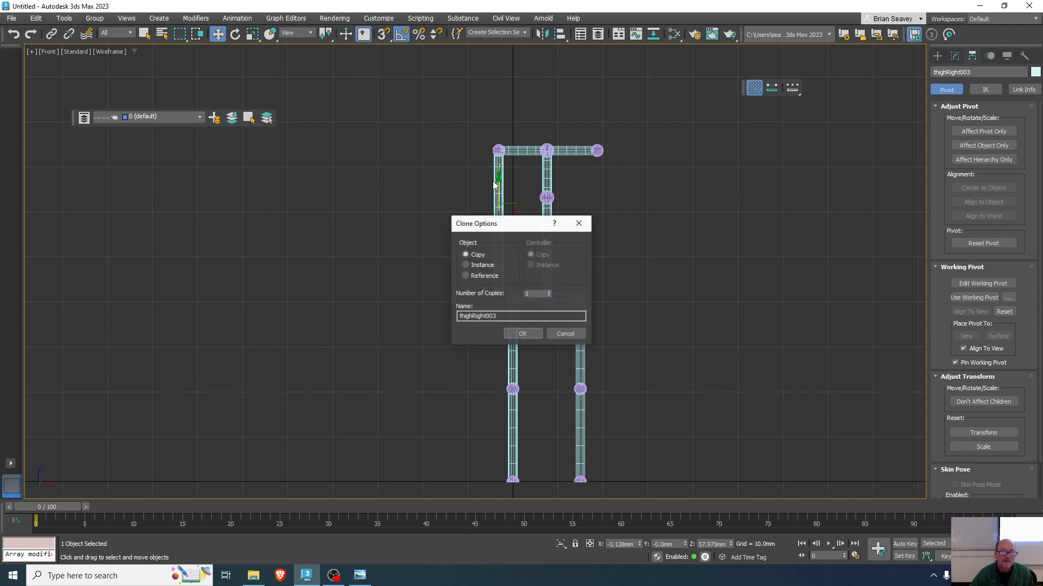
pyautogui.click(523, 334)
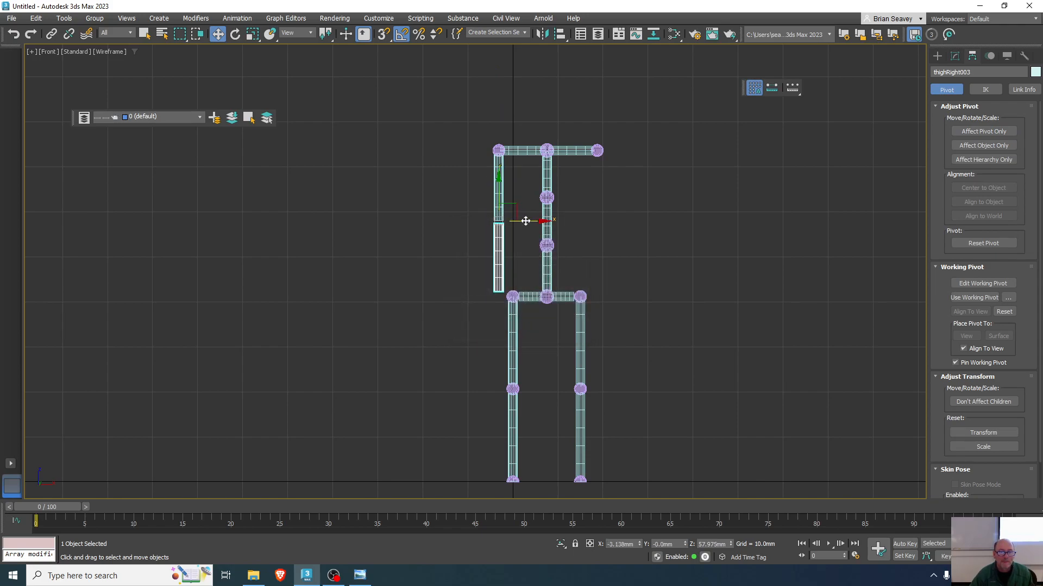
# - Copy the right shoulder sphere down the arm as two evenly spaced copies at the elbow and the wrist
pyautogui.click(498, 149)
pyautogui.moveTo(498, 125)
pyautogui.mouseDown()
pyautogui.moveTo(489, 196)
pyautogui.moveTo(499, 182)
pyautogui.mouseUp()
pyautogui.click(548, 292)
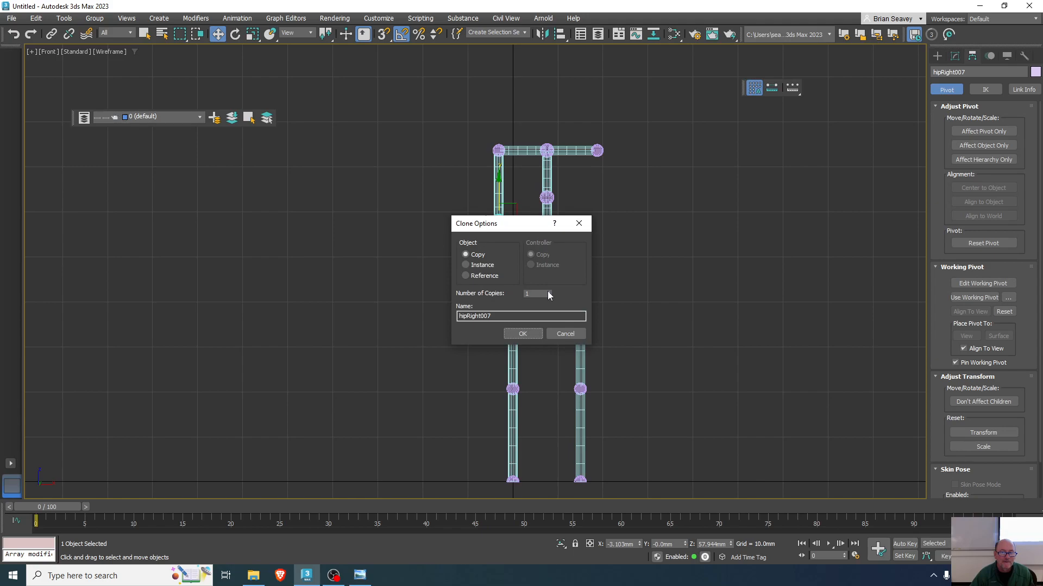
pyautogui.click(525, 333)
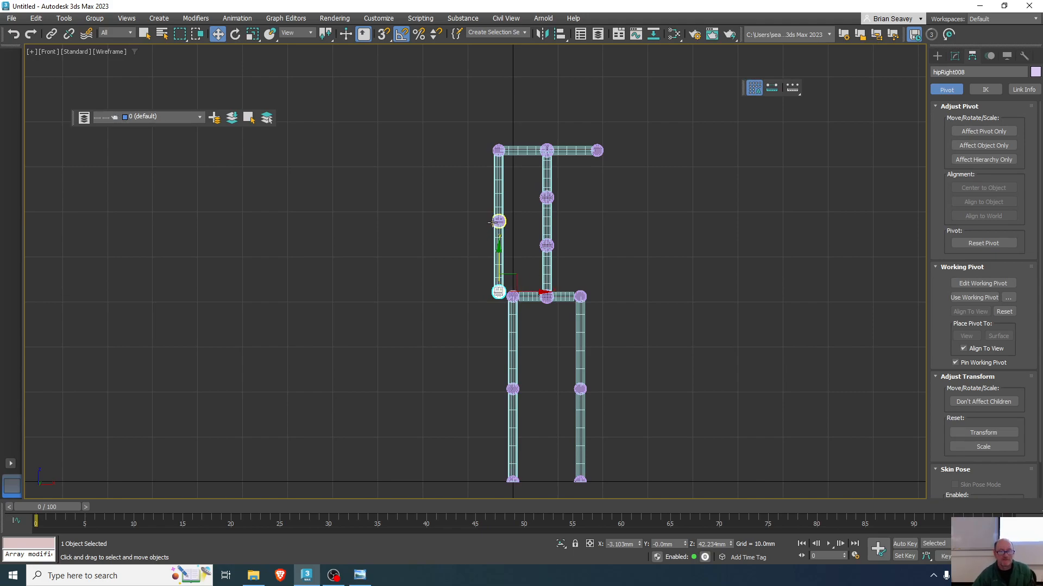
# - Nudge the elbow sphere down about 0.19 mm to center it on the gap between the arm cylinders, and inspect the shoulder joint
pyautogui.scroll(10, 510, 224)
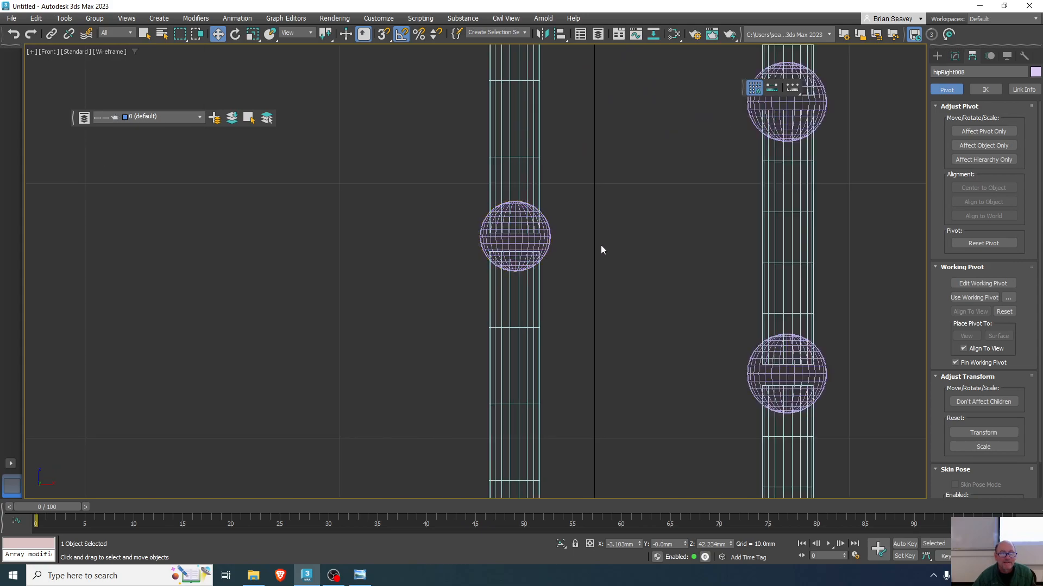
pyautogui.click(550, 243)
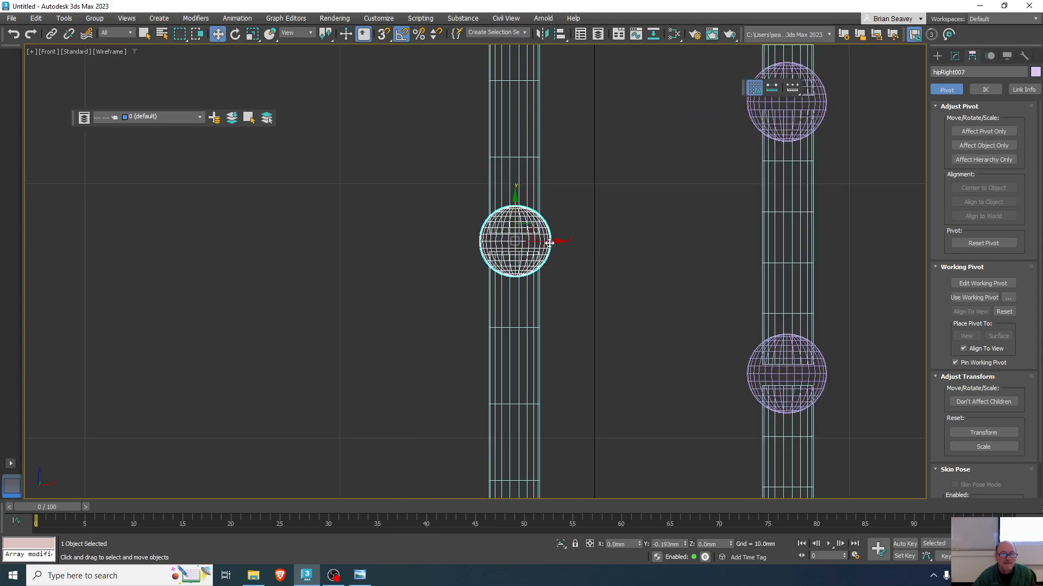
pyautogui.scroll(-5, 730, 296)
pyautogui.moveTo(730, 300); pyautogui.dragTo(628, 311, button='middle')
pyautogui.scroll(5, 535, 149)
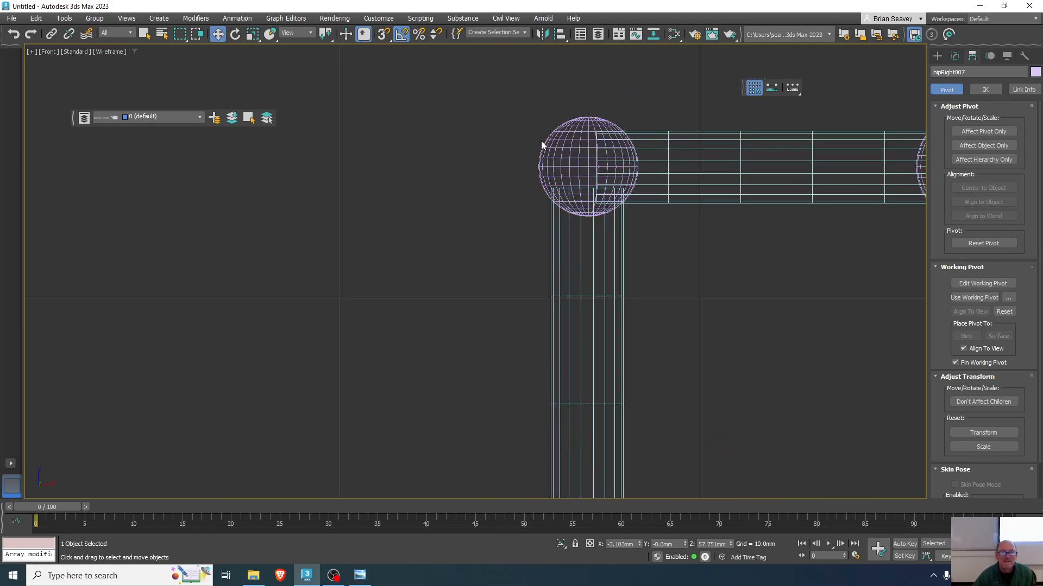
# - Mirror the arm's two cylinders with the elbow and wrist spheres as a copy across X, offset 21.82 mm to the opposite shoulder
pyautogui.scroll(-2, 598, 173)
pyautogui.scroll(-4, 610, 184)
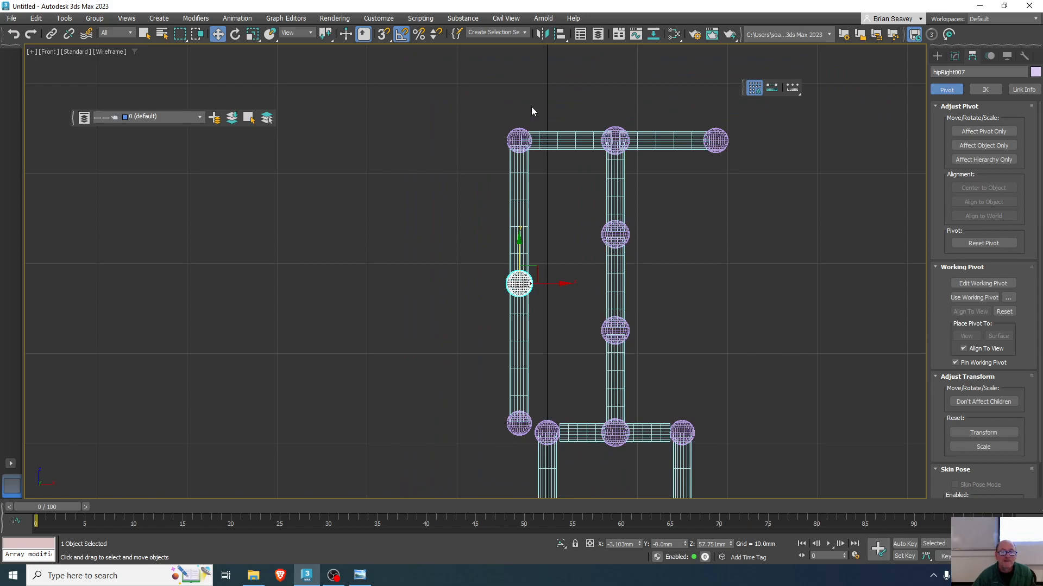
pyautogui.moveTo(558, 102); pyautogui.dragTo(471, 417)
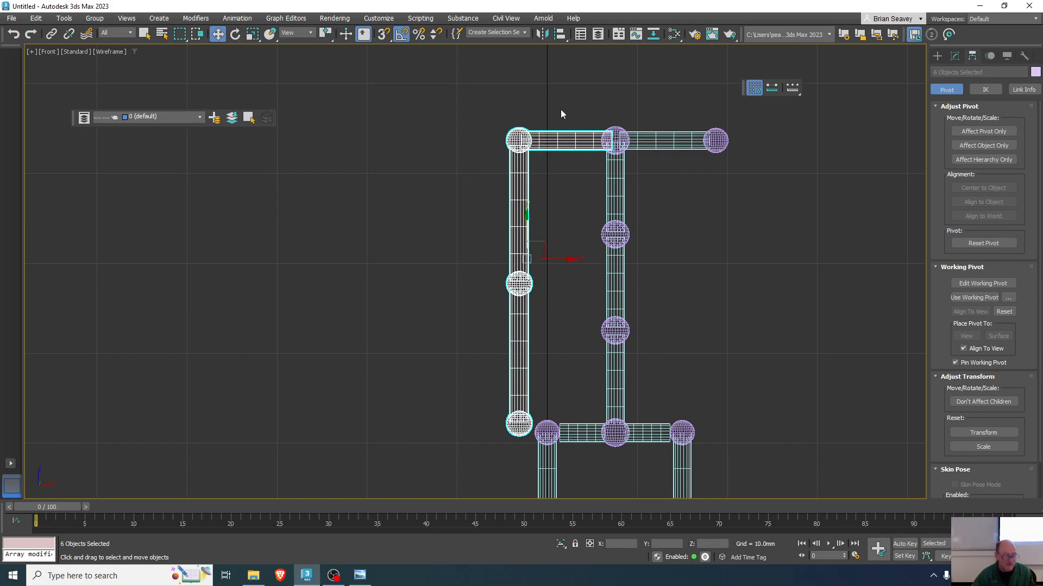
pyautogui.moveTo(565, 113); pyautogui.dragTo(539, 112)
pyautogui.moveTo(503, 364); pyautogui.dragTo(519, 442)
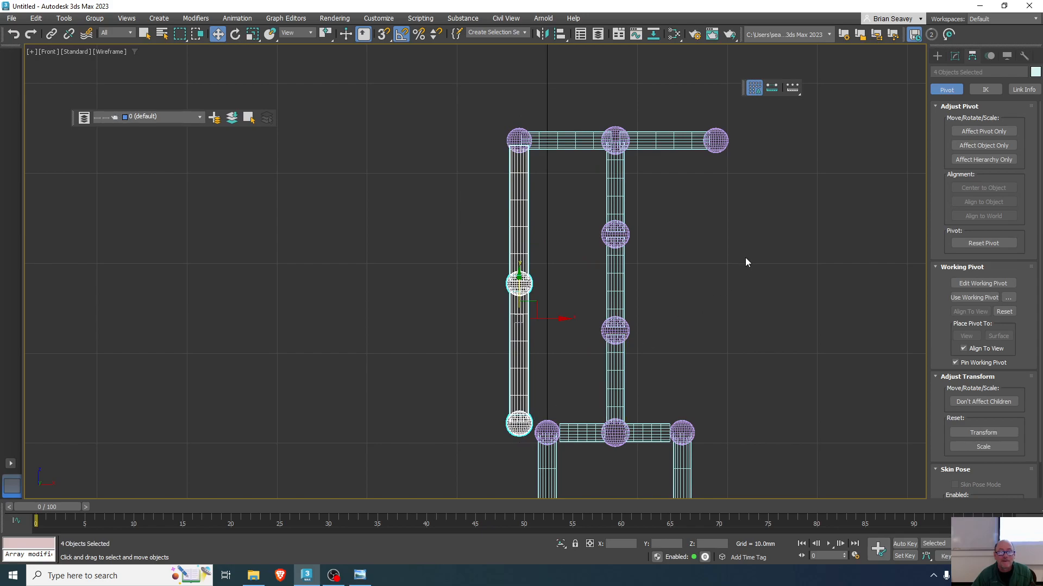
pyautogui.click(542, 34)
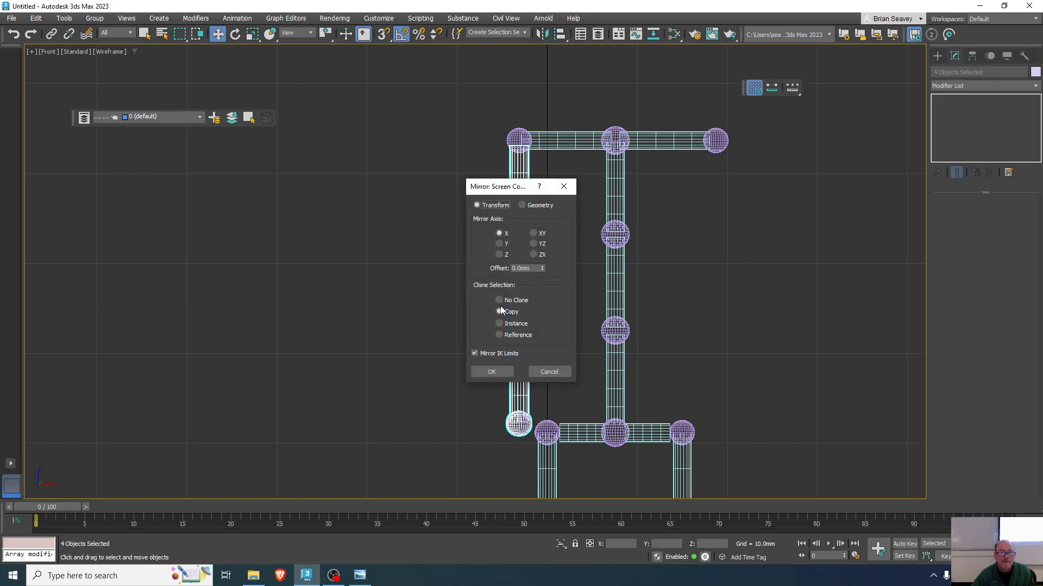
pyautogui.moveTo(542, 268); pyautogui.dragTo(738, 197)
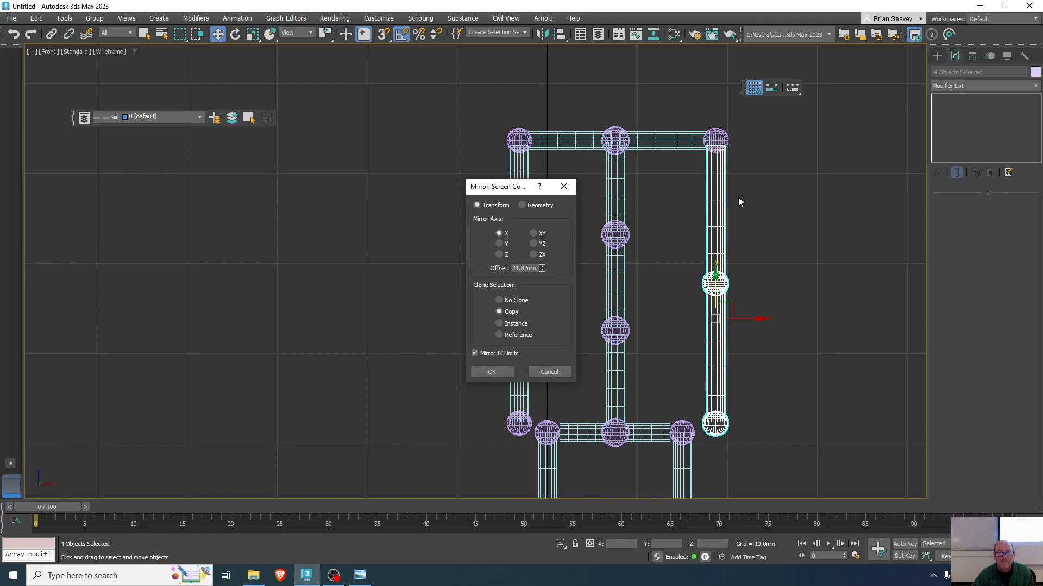
pyautogui.click(492, 372)
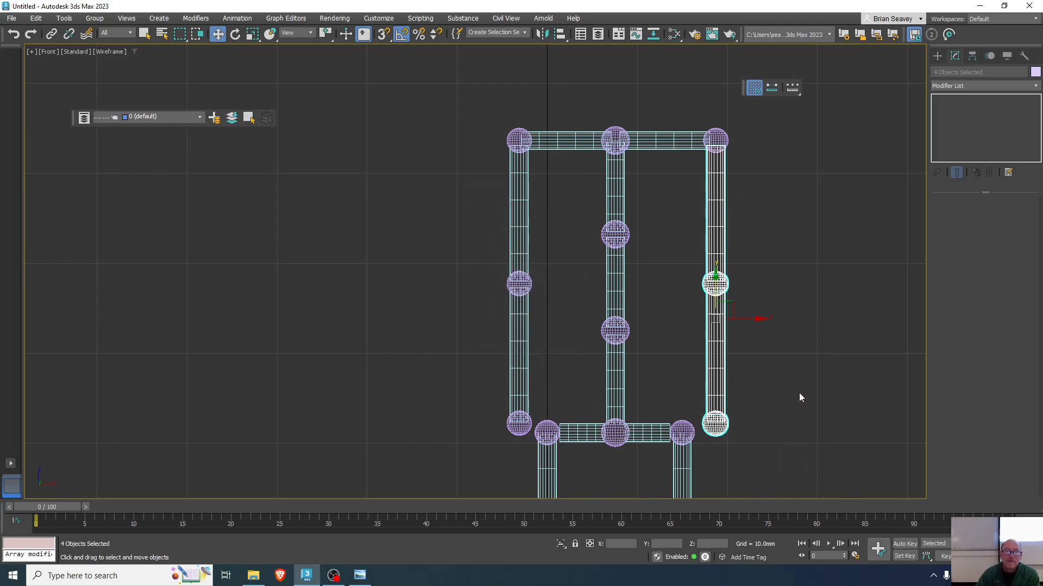
# - Copy the upper back cylinder straight up above the shoulder line as the neck
pyautogui.scroll(-3, 800, 394)
pyautogui.moveTo(803, 412); pyautogui.dragTo(641, 298, button='middle')
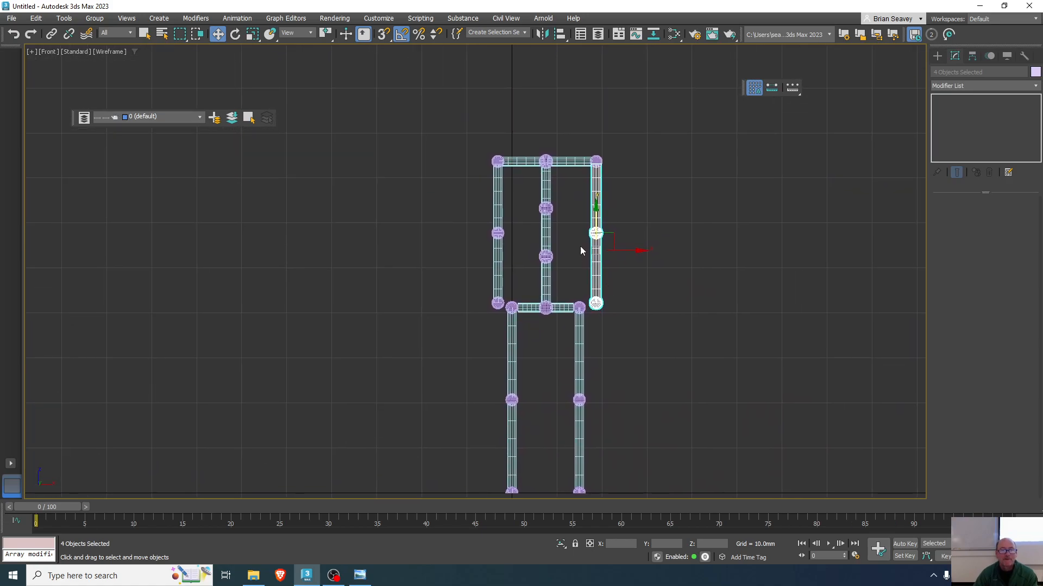
pyautogui.click(545, 190)
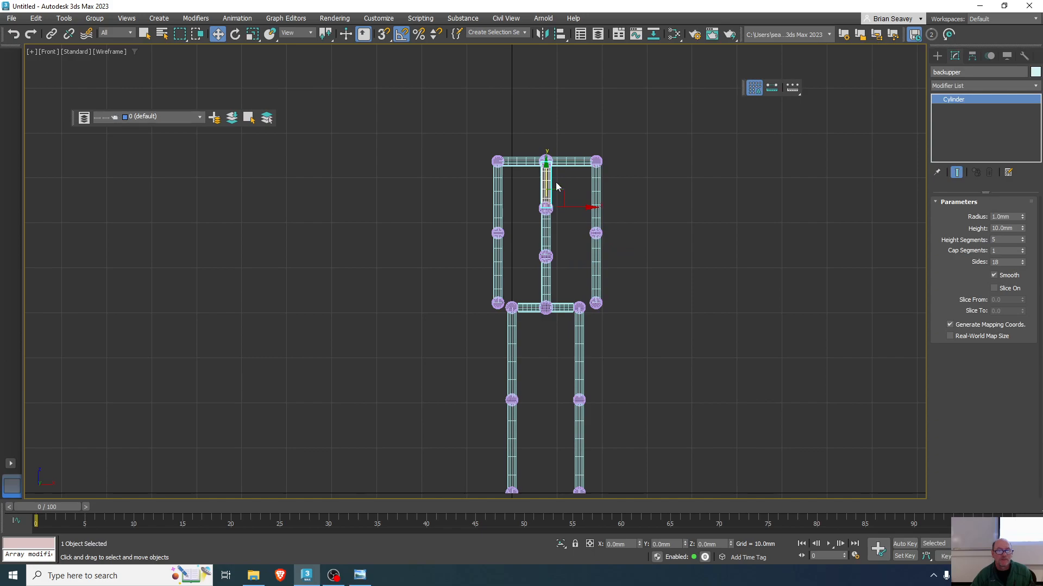
pyautogui.scroll(5, 549, 180)
pyautogui.moveTo(539, 228)
pyautogui.keyDown('shift'); pyautogui.mouseDown()
pyautogui.moveTo(545, 82)
pyautogui.moveTo(546, 97)
pyautogui.mouseUp(); pyautogui.keyUp('shift')
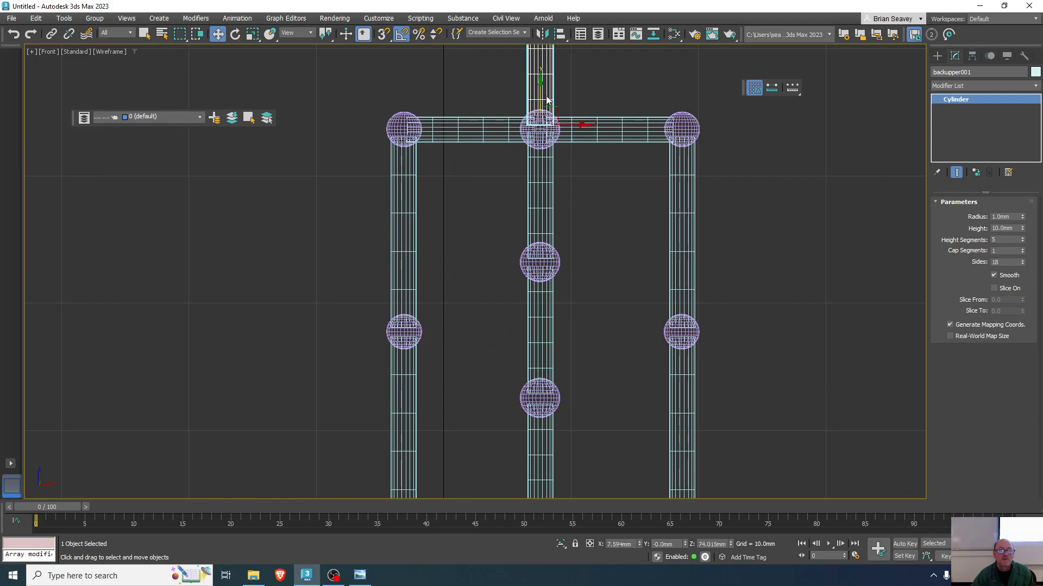
pyautogui.click(522, 333)
# - Set the neck cylinder's height to 5 mm and move it down until its base meets the central shoulder-line sphere
pyautogui.doubleClick(1017, 228)
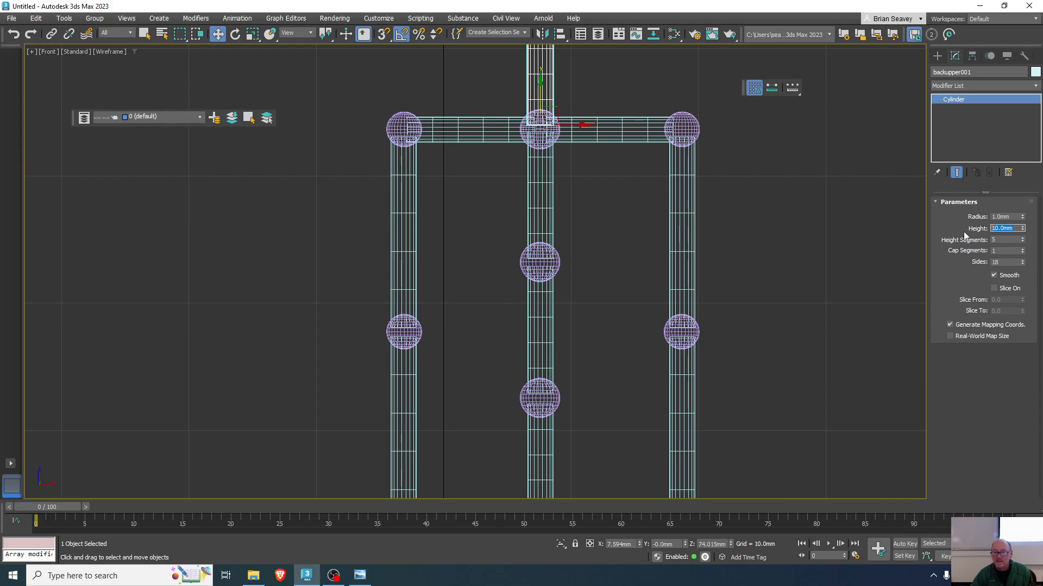
pyautogui.write('5')
pyautogui.press('Return')
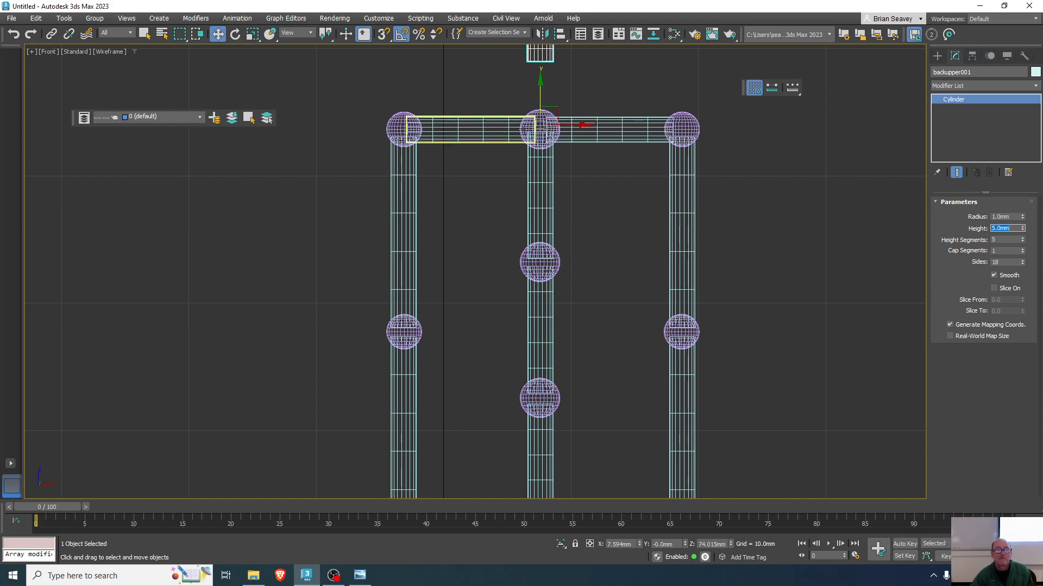
pyautogui.moveTo(540, 86); pyautogui.dragTo(540, 143)
pyautogui.moveTo(589, 221); pyautogui.dragTo(591, 259, button='middle')
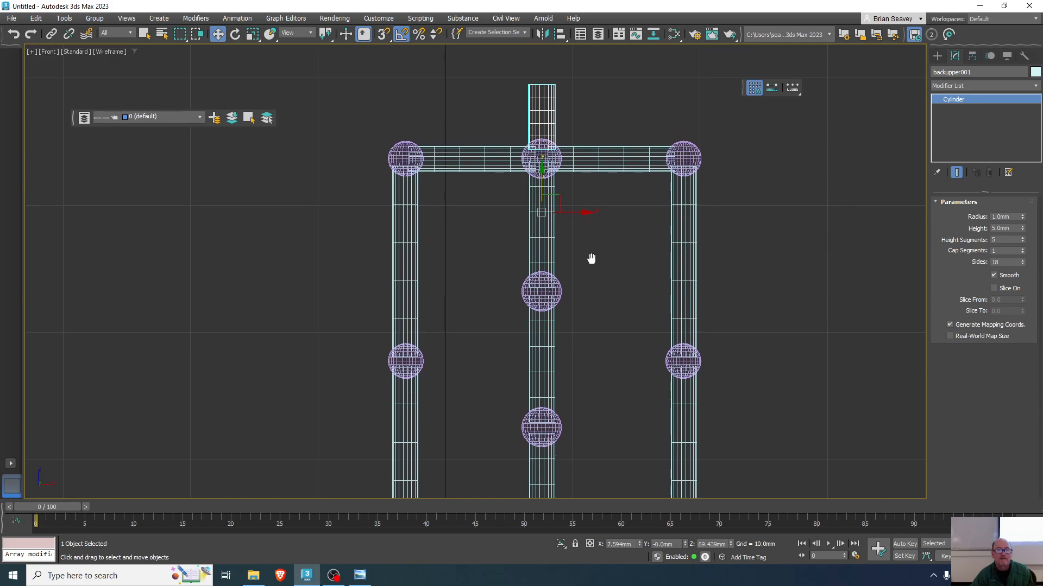
# - Move the neck cylinder's pivot up to the center of the sphere at its base, and deselect it
pyautogui.click(972, 56)
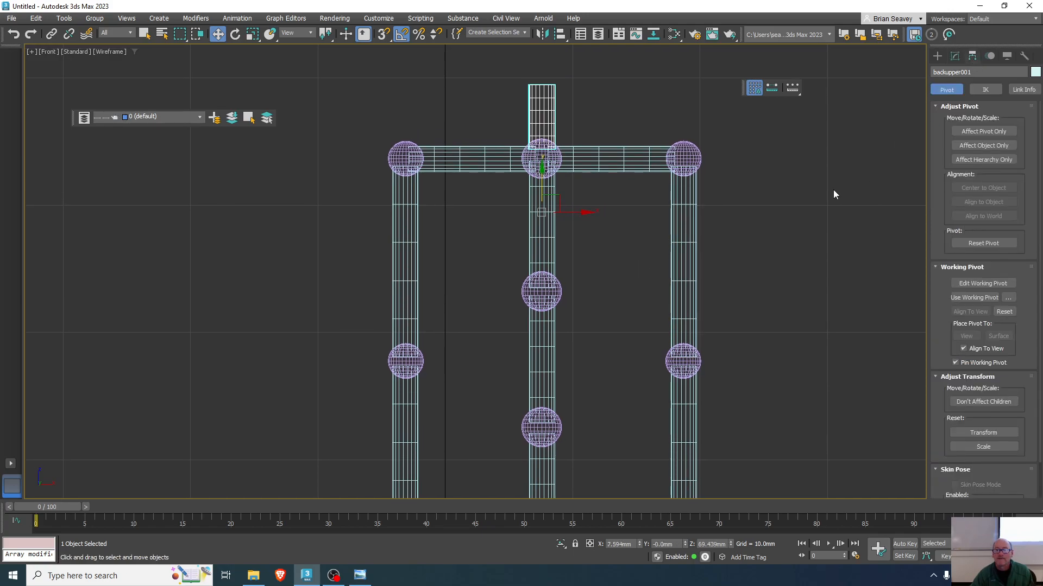
pyautogui.click(957, 133)
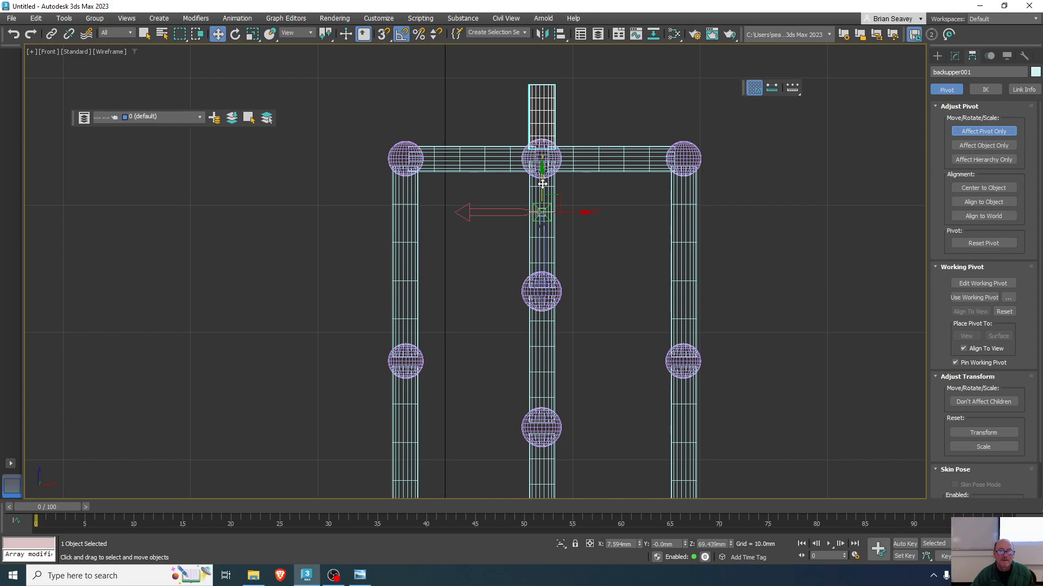
pyautogui.moveTo(542, 183); pyautogui.dragTo(551, 129)
pyautogui.click(984, 131)
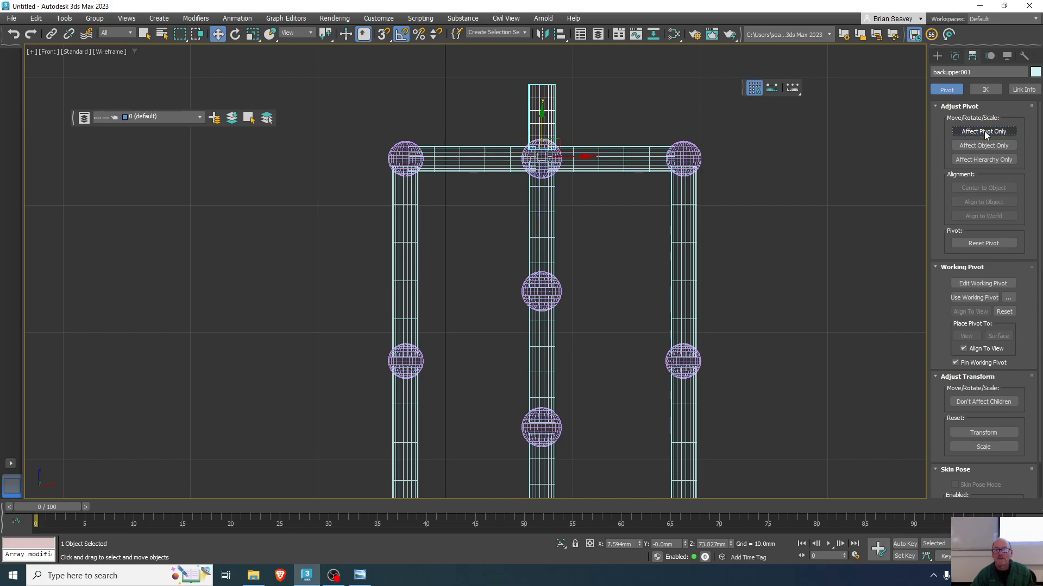
pyautogui.scroll(-2, 604, 280)
pyautogui.moveTo(603, 289); pyautogui.dragTo(570, 328, button='middle')
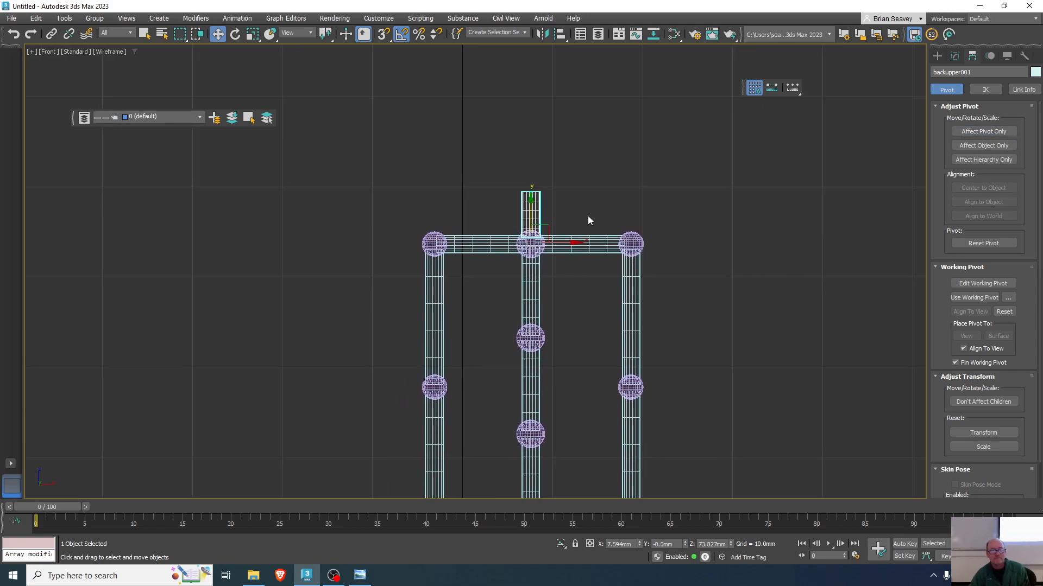
pyautogui.scroll(-3, 588, 216)
pyautogui.moveTo(605, 261); pyautogui.dragTo(578, 172, button='middle')
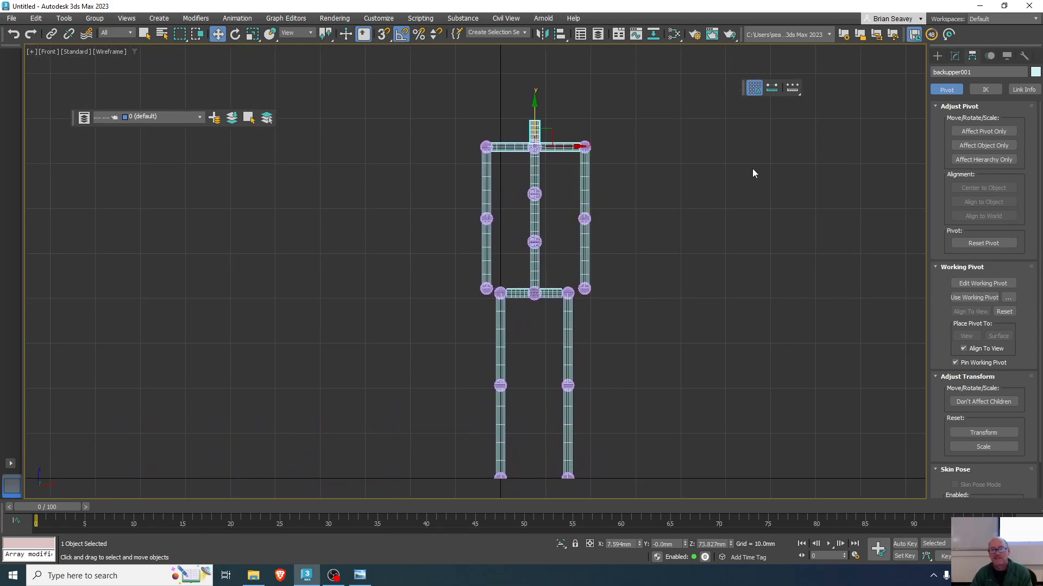
pyautogui.click(744, 202)
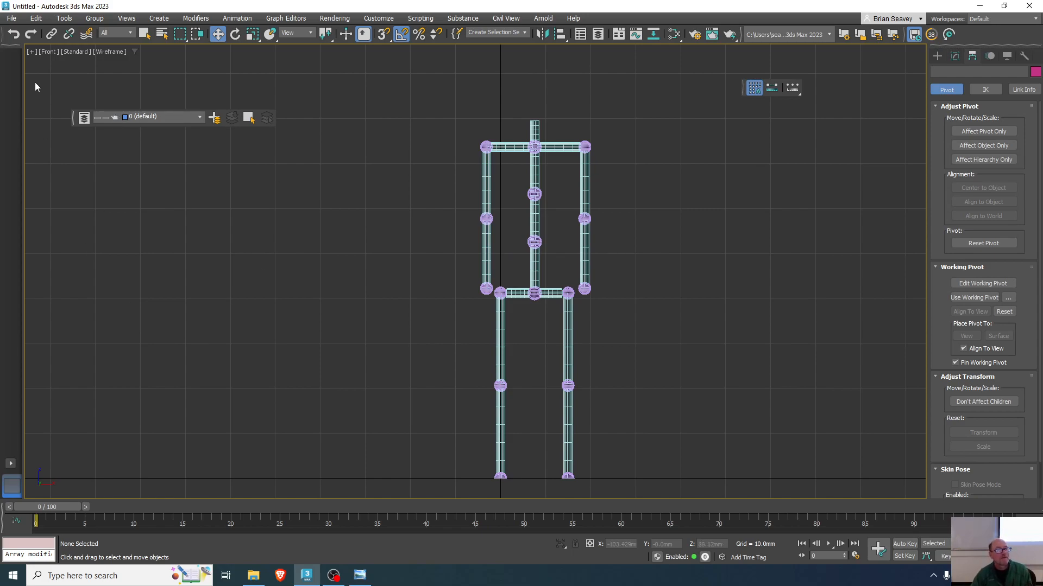
# - Merge the Sphere001 object from Head01.max into the scene
pyautogui.click(12, 18)
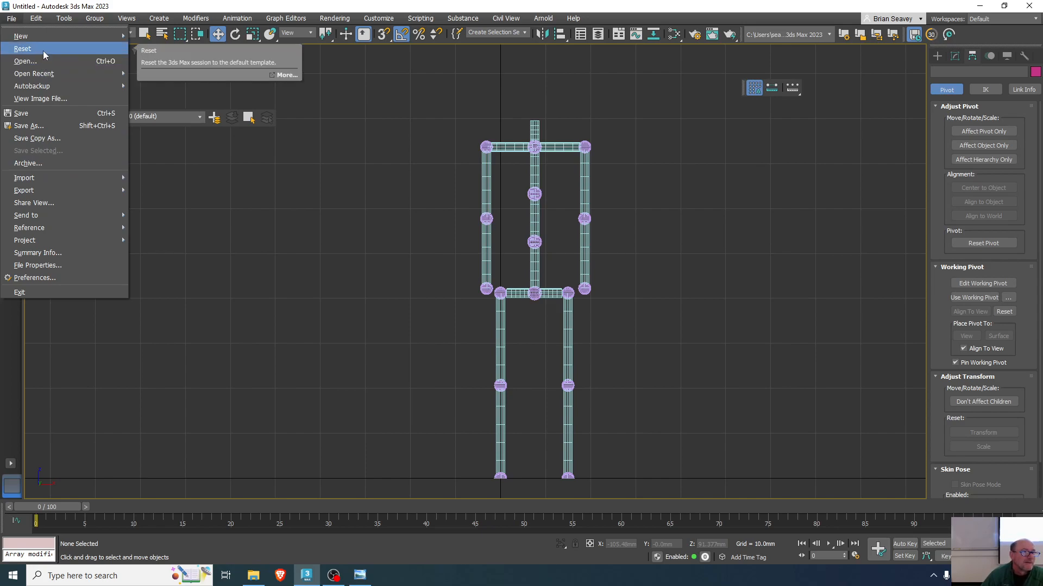
pyautogui.moveTo(68, 178)
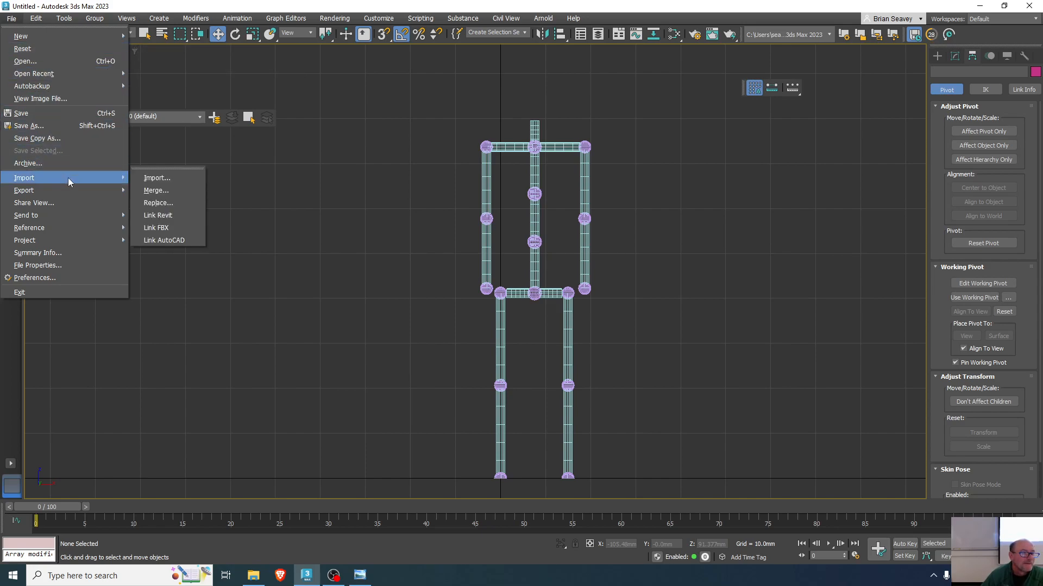
pyautogui.click(163, 191)
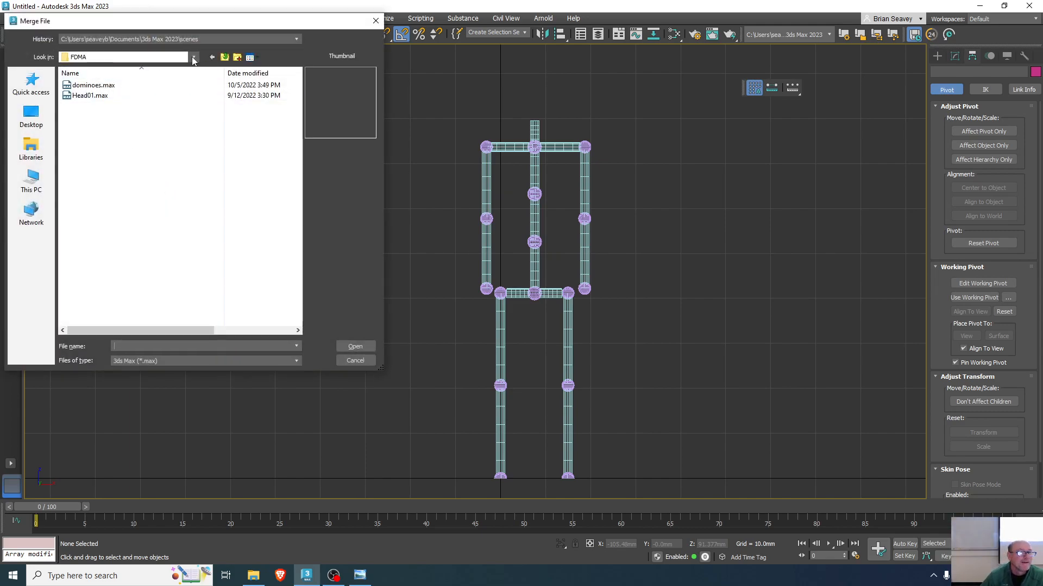
pyautogui.click(90, 97)
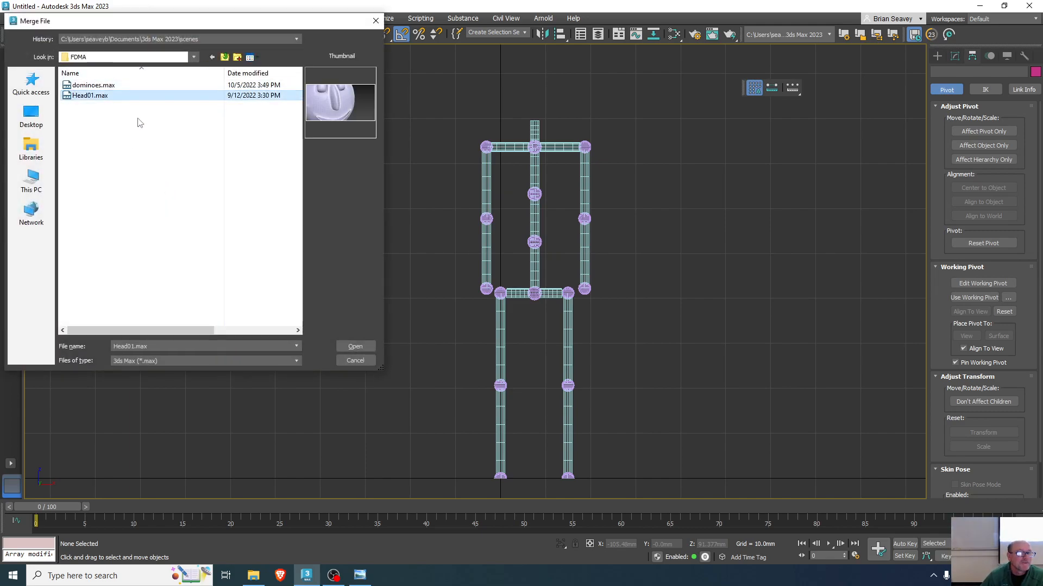
pyautogui.click(354, 347)
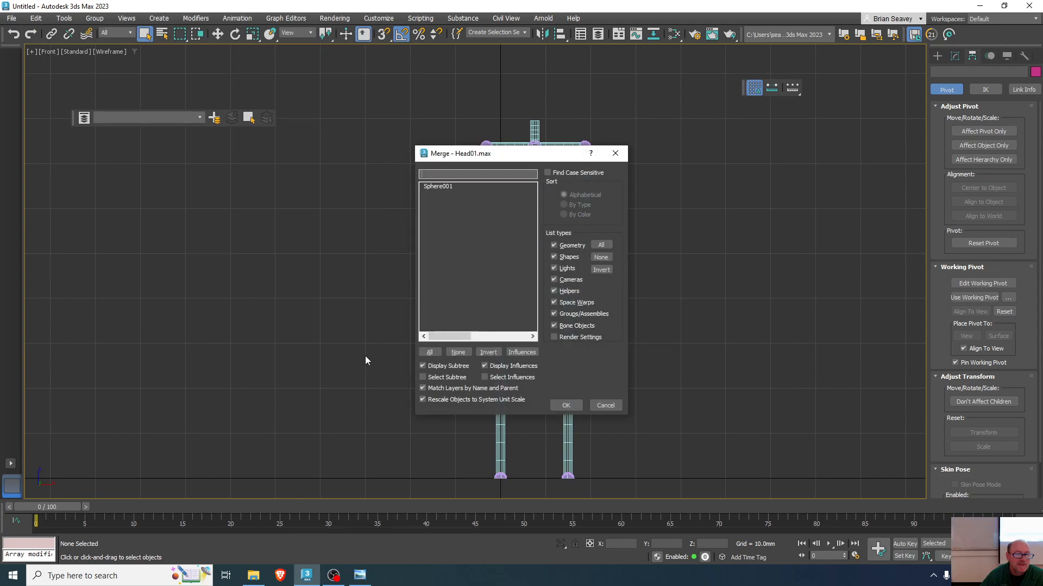
pyautogui.click(438, 186)
pyautogui.click(565, 406)
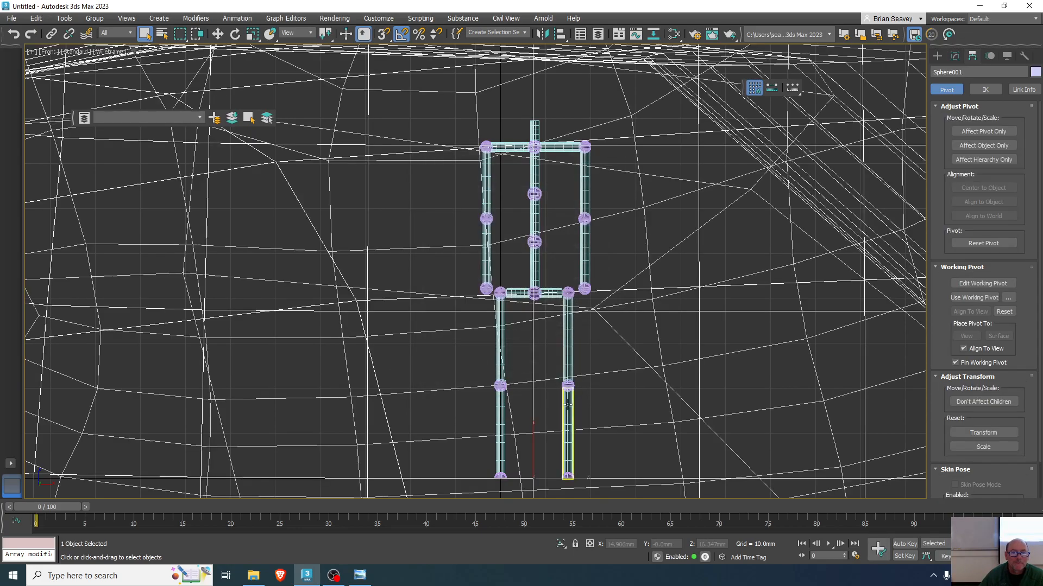
# - Scale the merged head down uniformly to about 0.658 percent so it roughly fits the skeleton
pyautogui.scroll(-8, 630, 358)
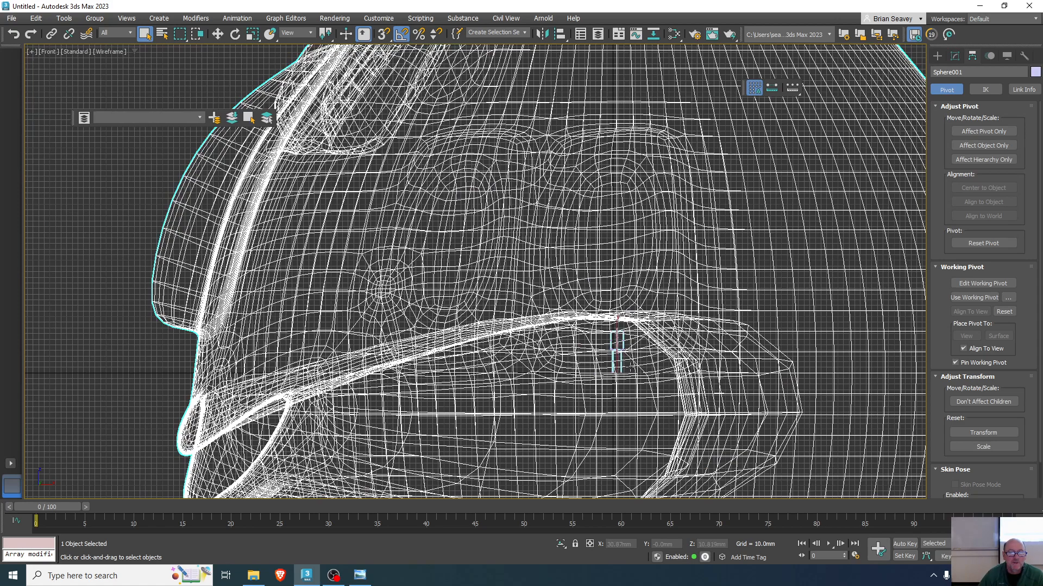
pyautogui.scroll(-10, 630, 367)
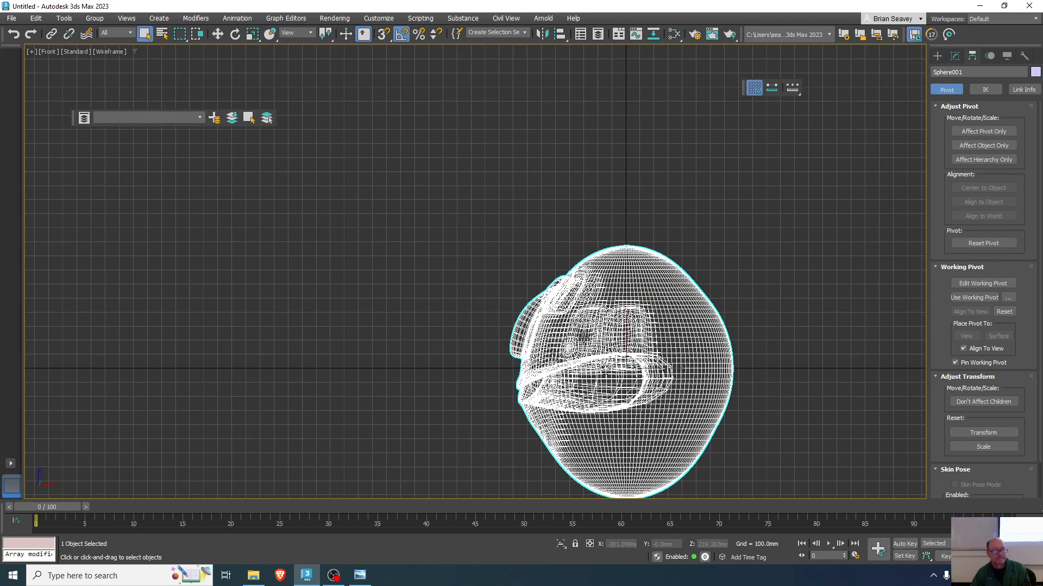
pyautogui.click(253, 35)
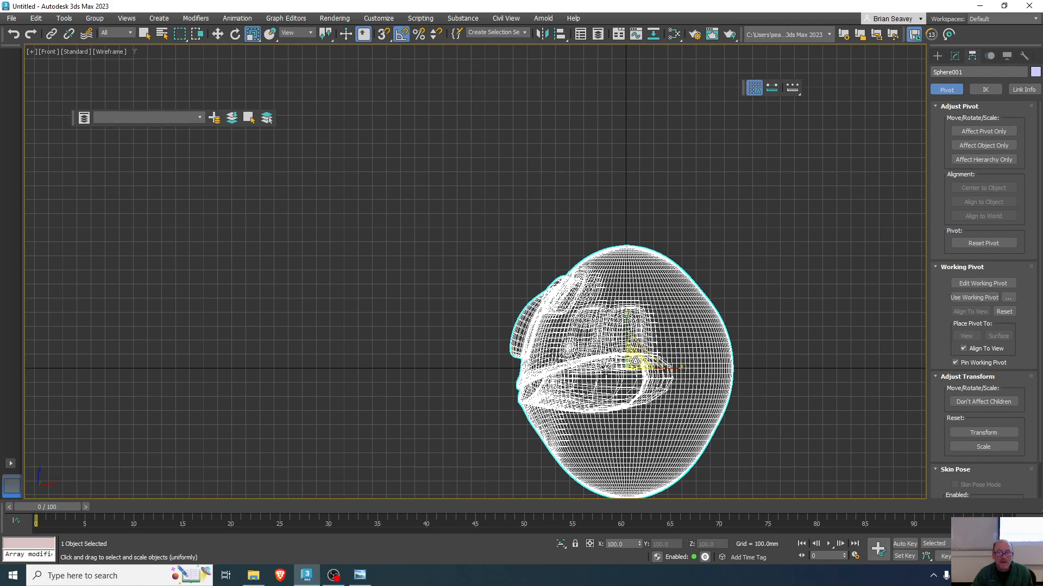
pyautogui.moveTo(634, 359); pyautogui.dragTo(453, 545)
pyautogui.scroll(3, 625, 376)
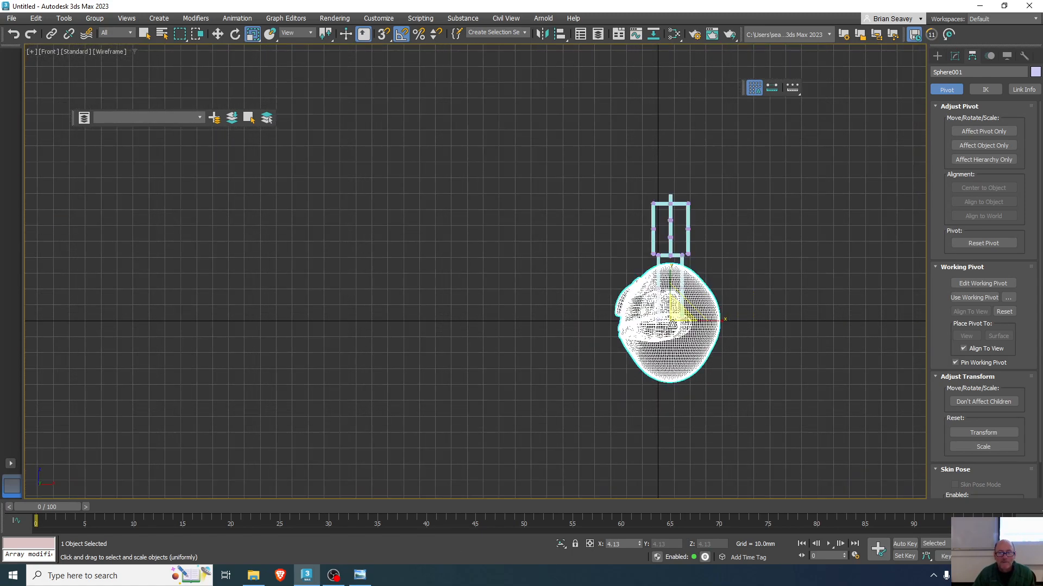
pyautogui.moveTo(679, 311); pyautogui.dragTo(642, 485)
pyautogui.scroll(5, 669, 328)
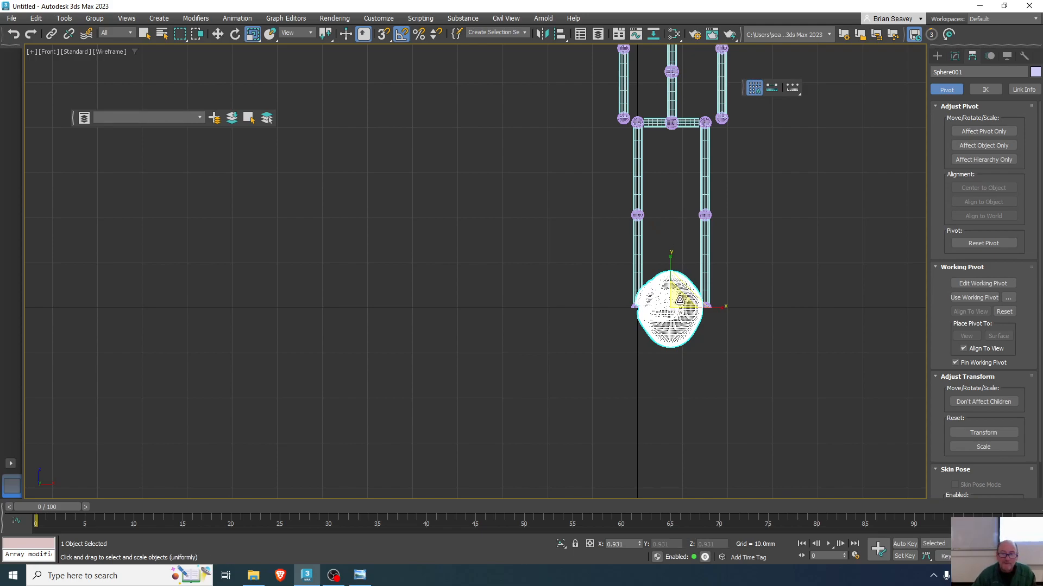
pyautogui.scroll(7, 678, 306)
pyautogui.moveTo(655, 307); pyautogui.dragTo(662, 296)
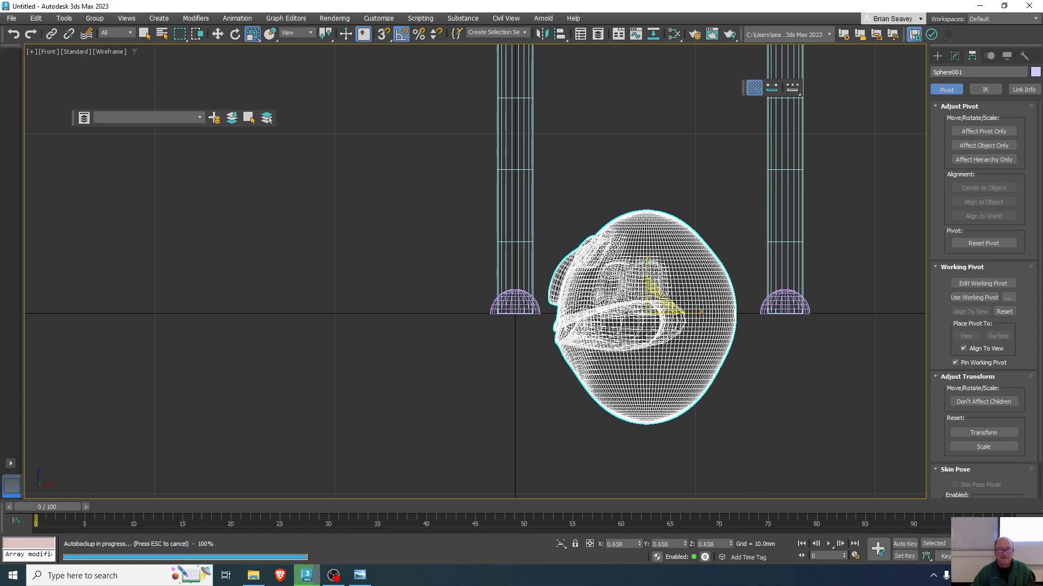
# - Move the head over the lower leg just above the ankle sphere, and check the head-height proportions in the reference chart
pyautogui.press('w')
pyautogui.moveTo(659, 300); pyautogui.dragTo(527, 159)
pyautogui.hotkey('alt', 'Tab')
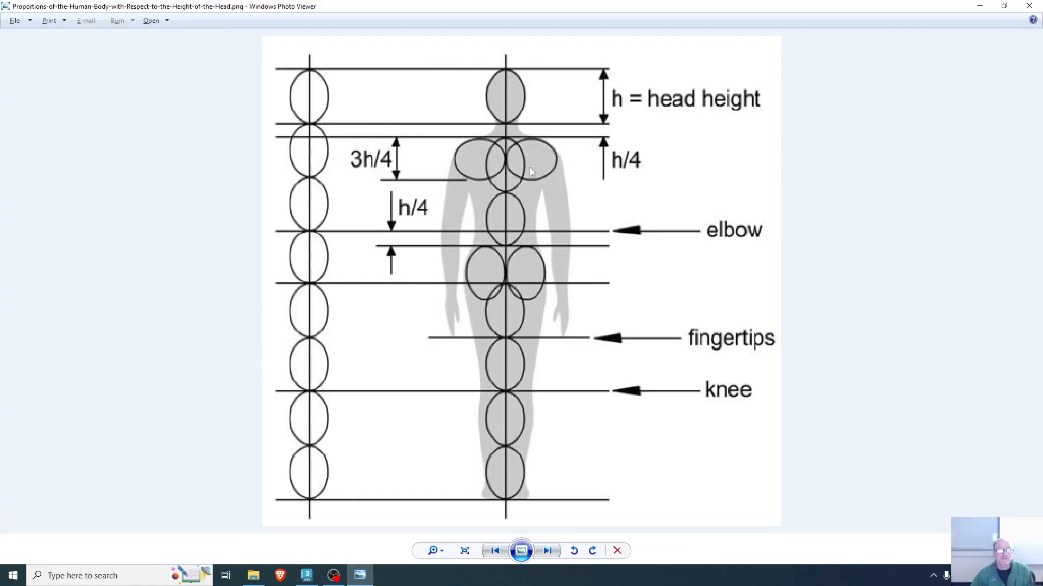
pyautogui.hotkey('alt', 'Tab')
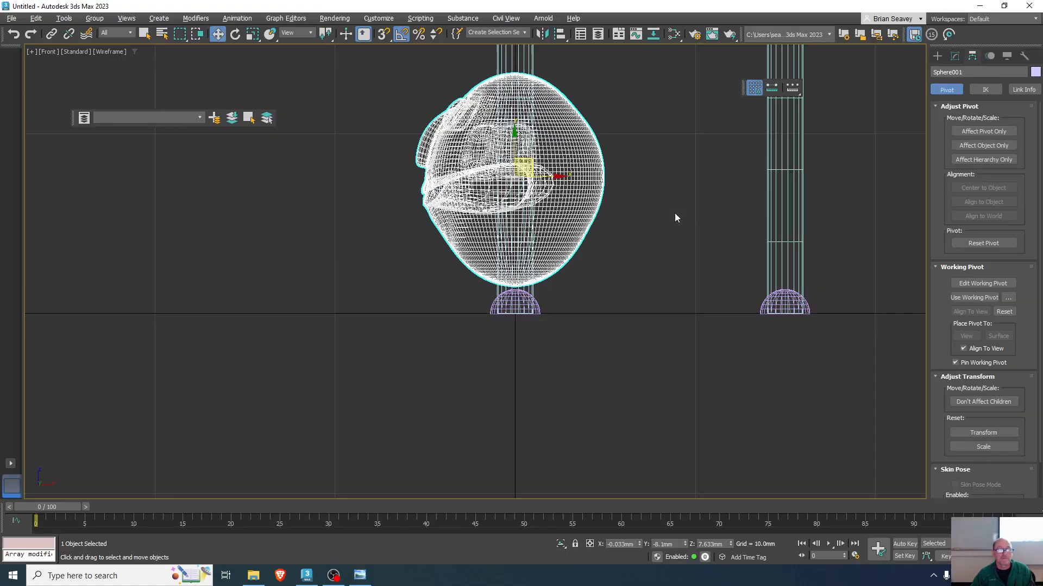
# - Scale the head down slightly further so it is shorter against the lower leg
pyautogui.moveTo(603, 237); pyautogui.dragTo(621, 391, button='middle')
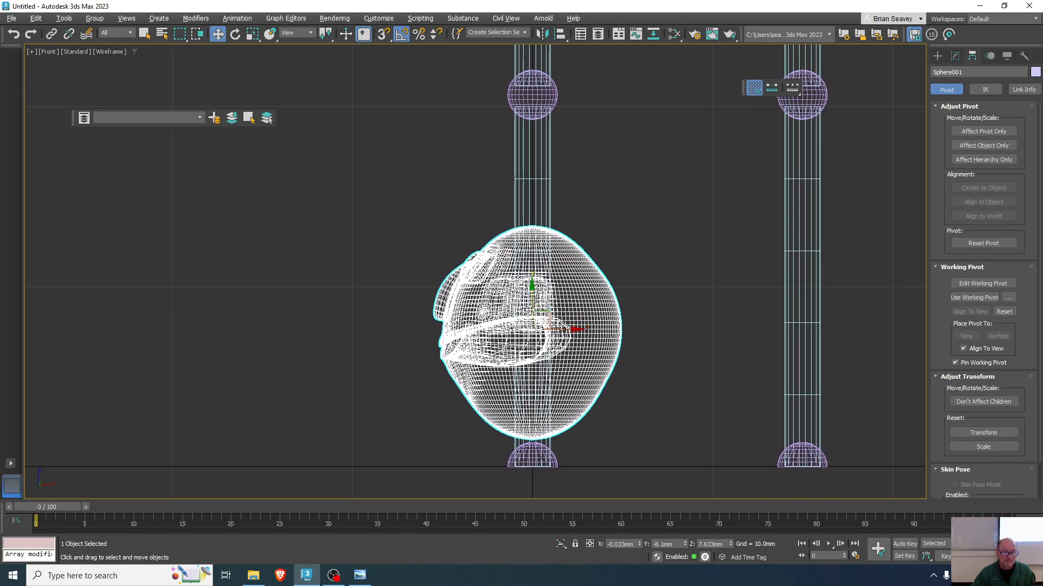
pyautogui.click(252, 35)
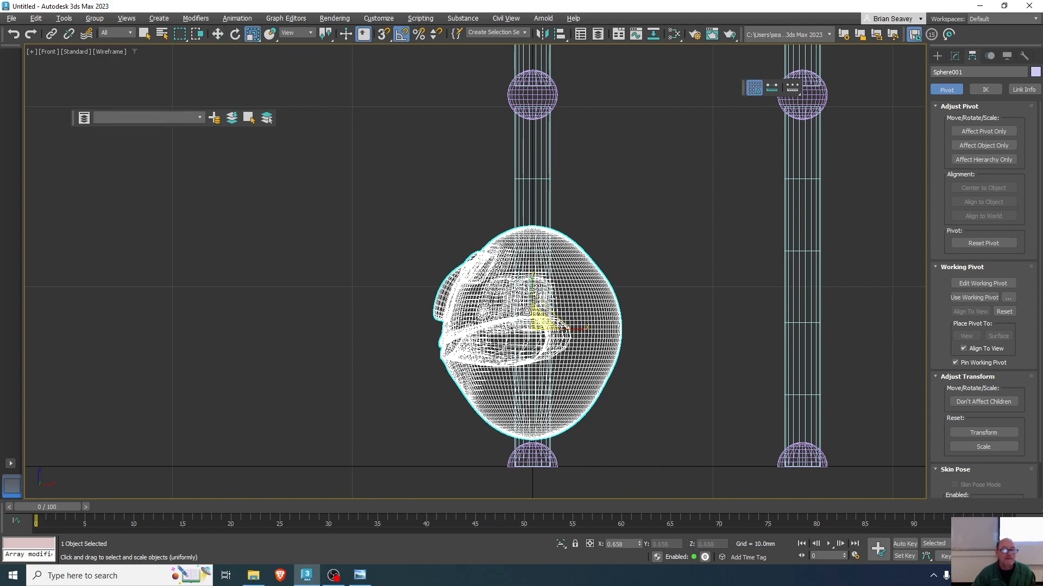
pyautogui.moveTo(538, 323); pyautogui.dragTo(538, 267)
pyautogui.press('w')
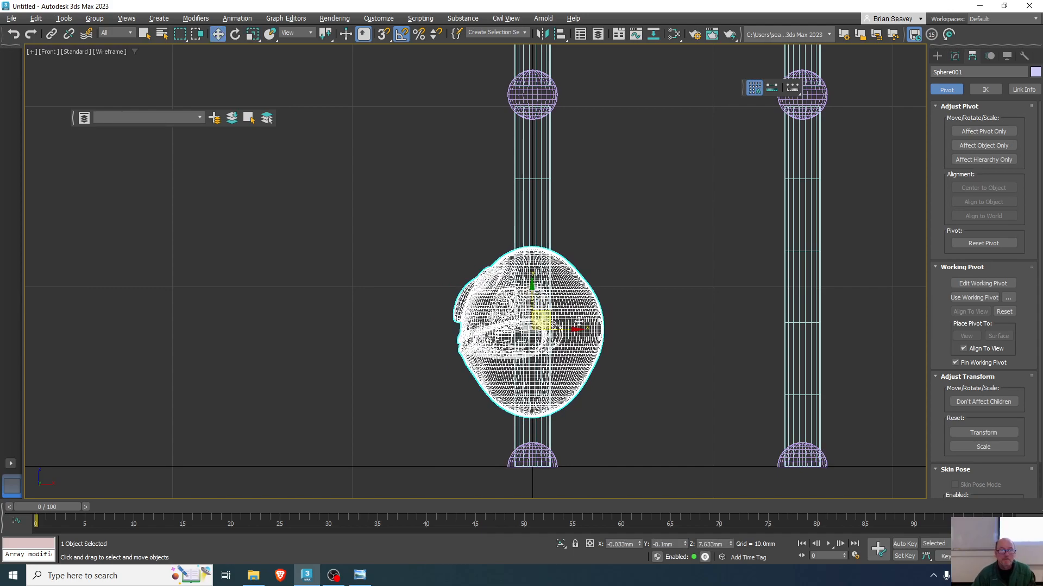
# - Raise the head from the lower leg to just above the shoulders at the top of the skeleton
pyautogui.scroll(-5, 582, 336)
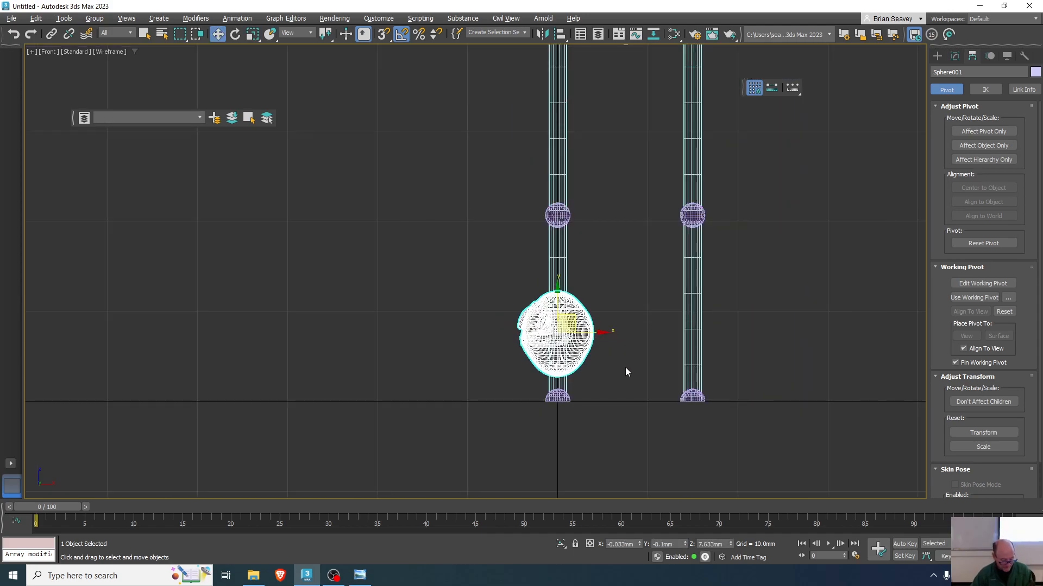
pyautogui.hotkey('alt', 'w')
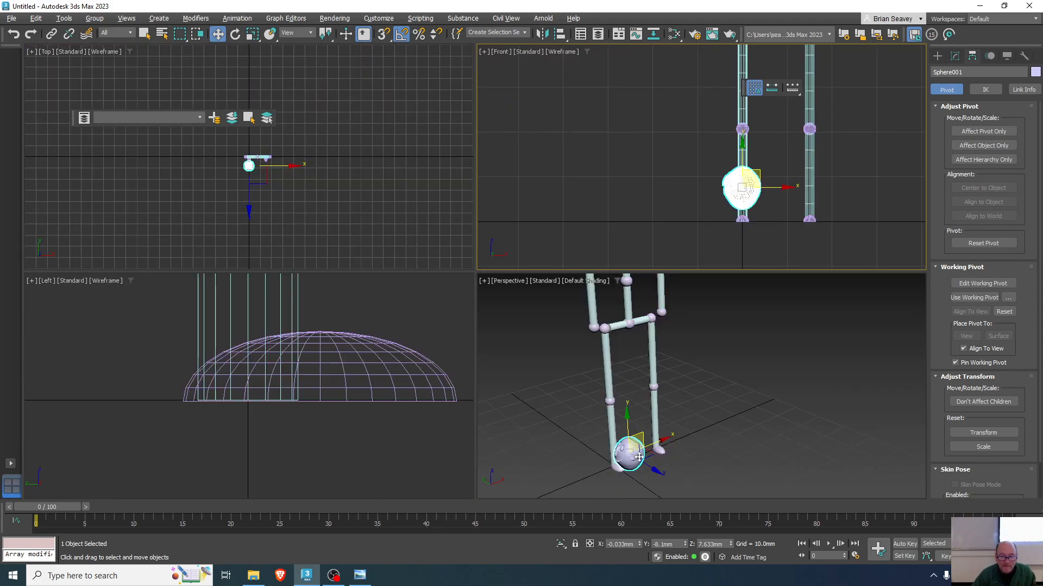
pyautogui.click(632, 430)
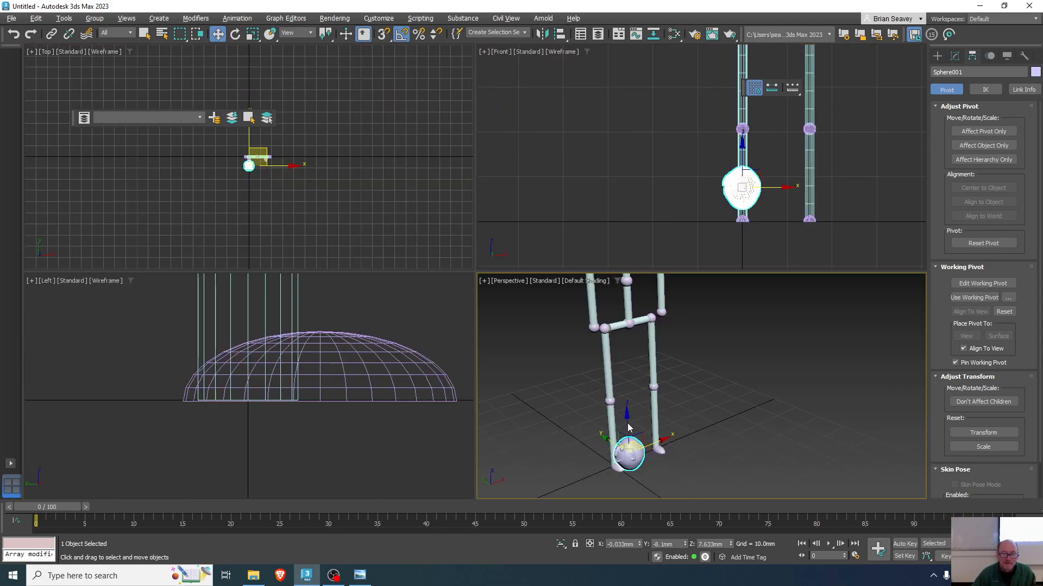
pyautogui.moveTo(628, 426); pyautogui.dragTo(627, 251)
pyautogui.moveTo(653, 358); pyautogui.dragTo(661, 525, button='middle')
pyautogui.moveTo(625, 441); pyautogui.dragTo(625, 316)
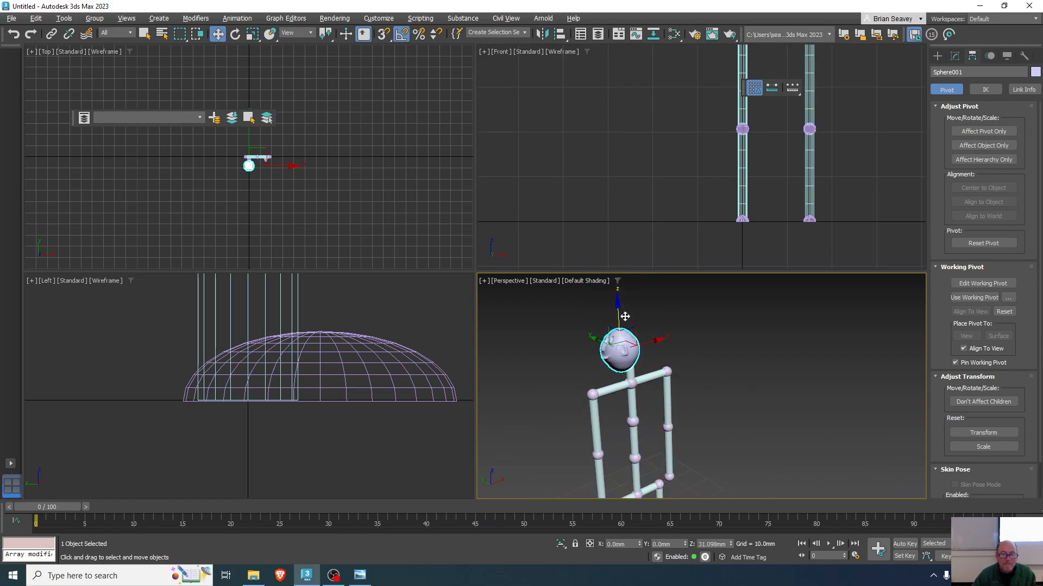
# - Rotate the head 90 degrees about its vertical axis to face the front, and center it above the neck in the front view
pyautogui.press('e')
pyautogui.moveTo(658, 354); pyautogui.dragTo(647, 362)
pyautogui.moveTo(750, 121); pyautogui.dragTo(706, 402, button='middle')
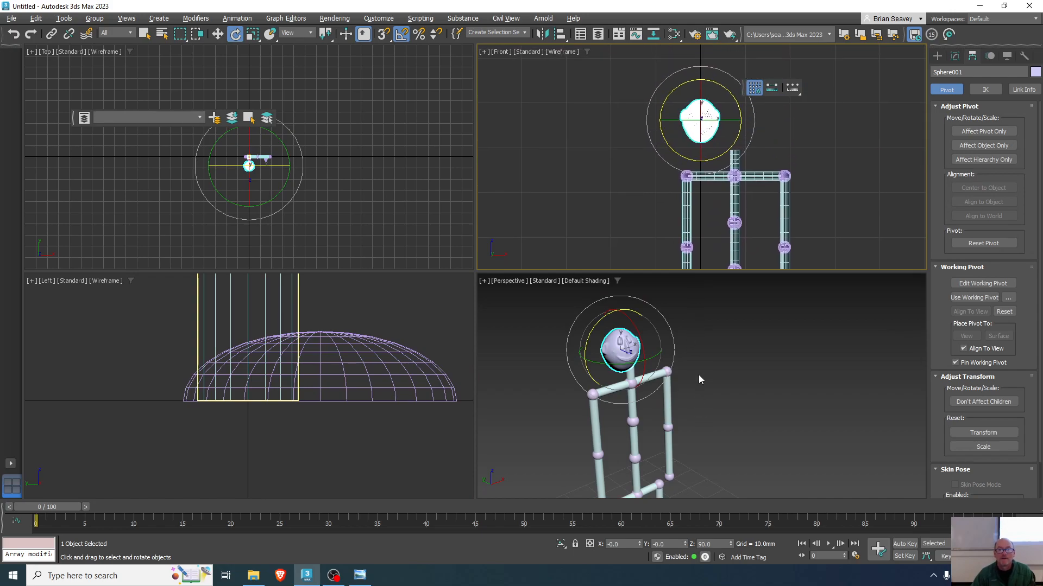
pyautogui.press('w')
pyautogui.moveTo(727, 122); pyautogui.dragTo(749, 117)
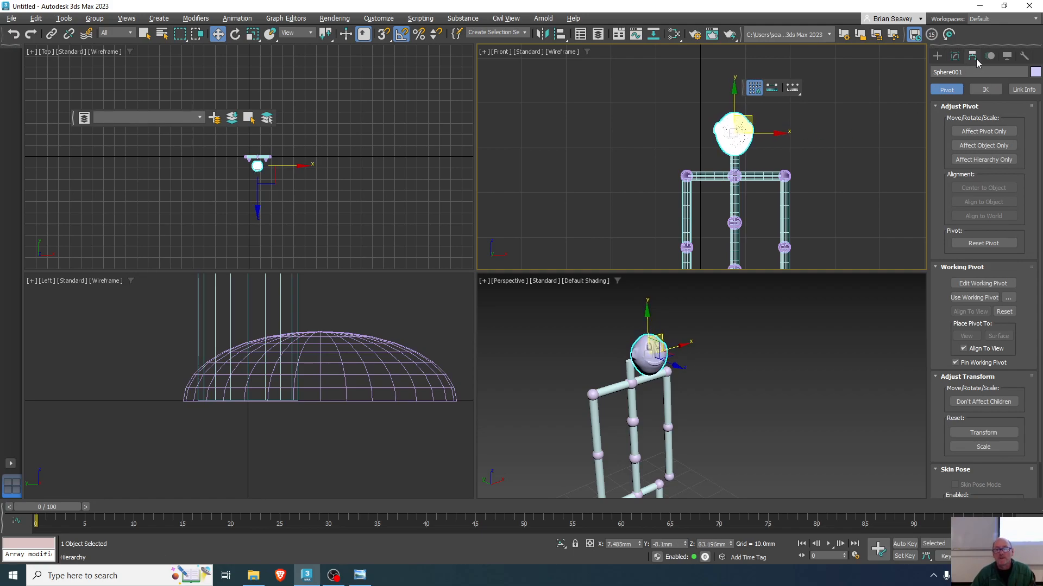
# - Move only the head's pivot straight down to the base of the head where it meets the neck
pyautogui.click(961, 133)
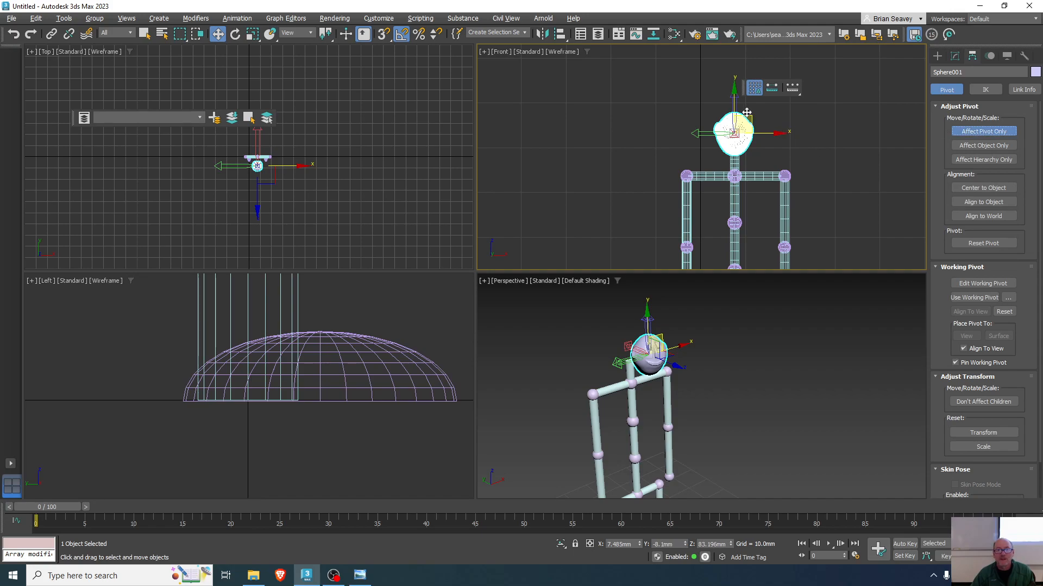
pyautogui.moveTo(734, 102)
pyautogui.mouseDown()
pyautogui.moveTo(734, 138)
pyautogui.moveTo(733, 120)
pyautogui.mouseUp()
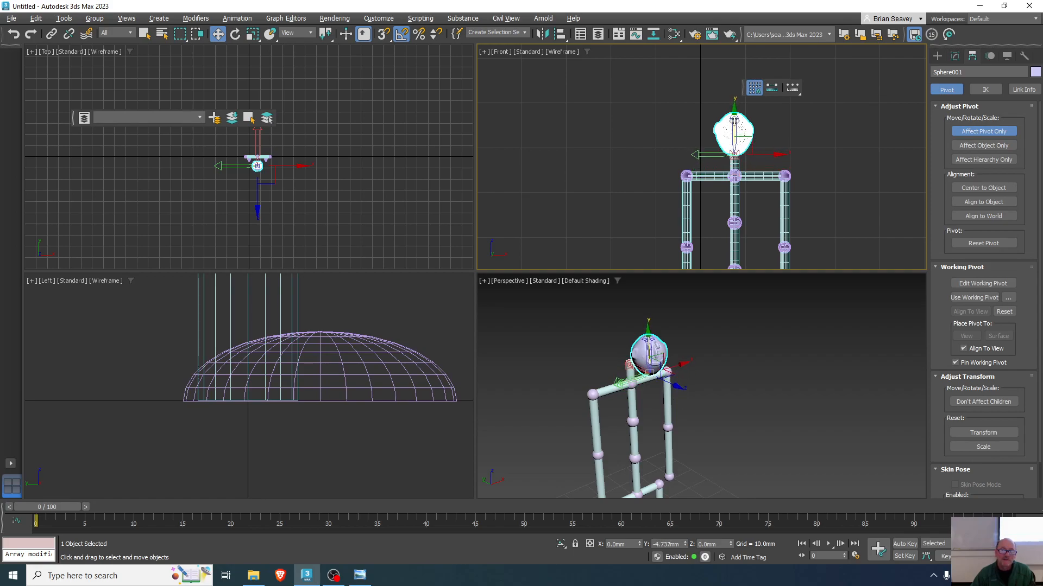
pyautogui.click(973, 132)
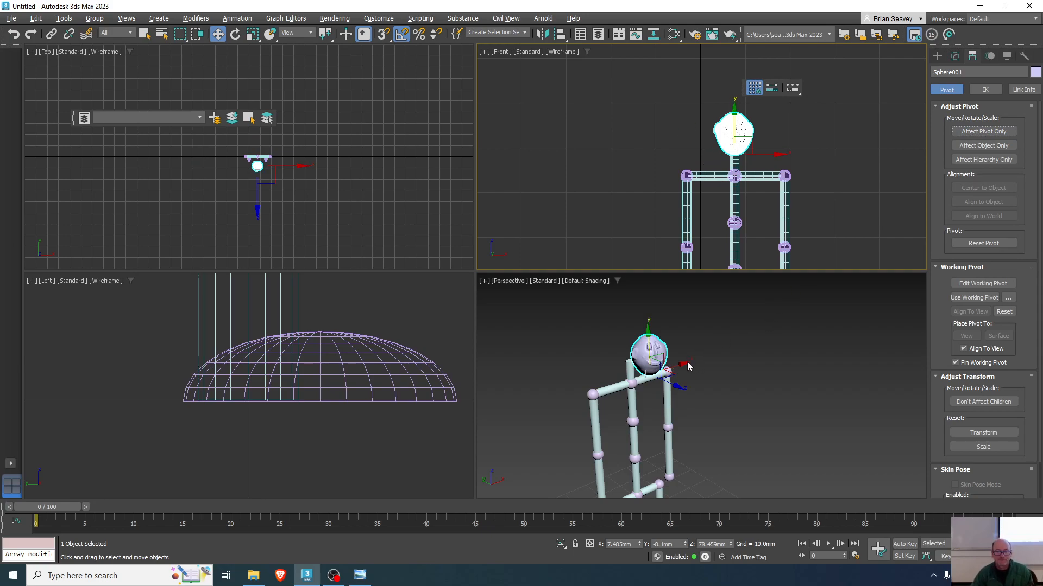
# - Align the head over the neck in the left view and raise it slightly so it sits on top of the neck
pyautogui.rightClick(684, 389)
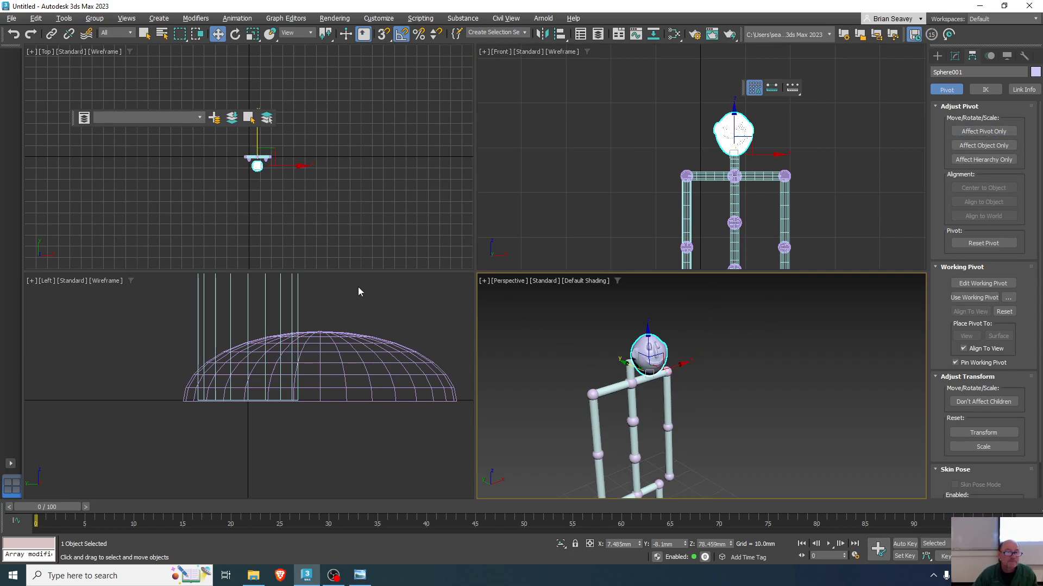
pyautogui.scroll(-10, 326, 386)
pyautogui.moveTo(347, 322); pyautogui.dragTo(348, 412, button='middle')
pyautogui.scroll(6, 357, 379)
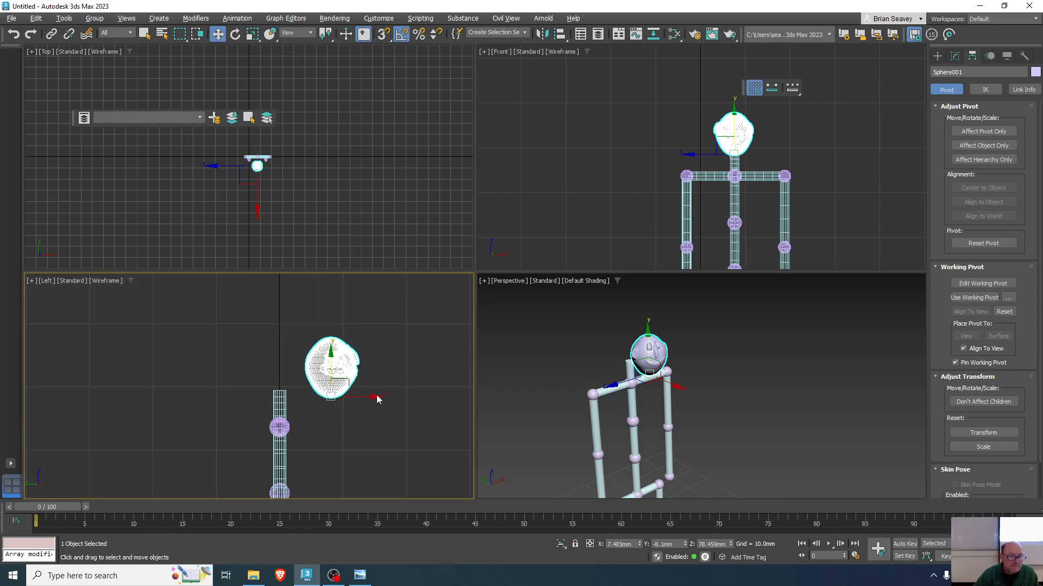
pyautogui.moveTo(374, 397); pyautogui.dragTo(323, 397)
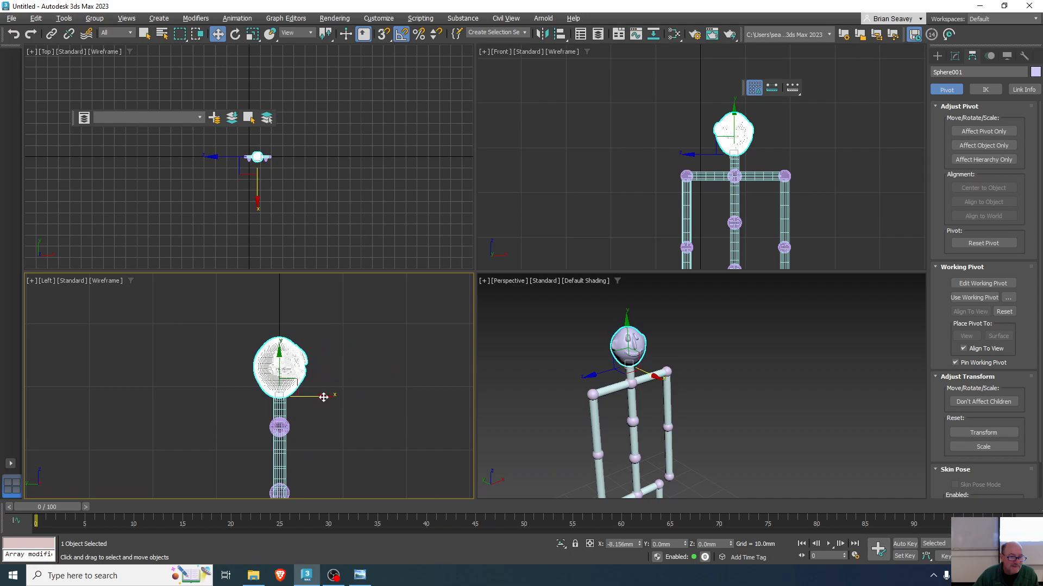
pyautogui.moveTo(278, 363)
pyautogui.mouseDown()
pyautogui.moveTo(277, 346)
pyautogui.moveTo(277, 359)
pyautogui.mouseUp()
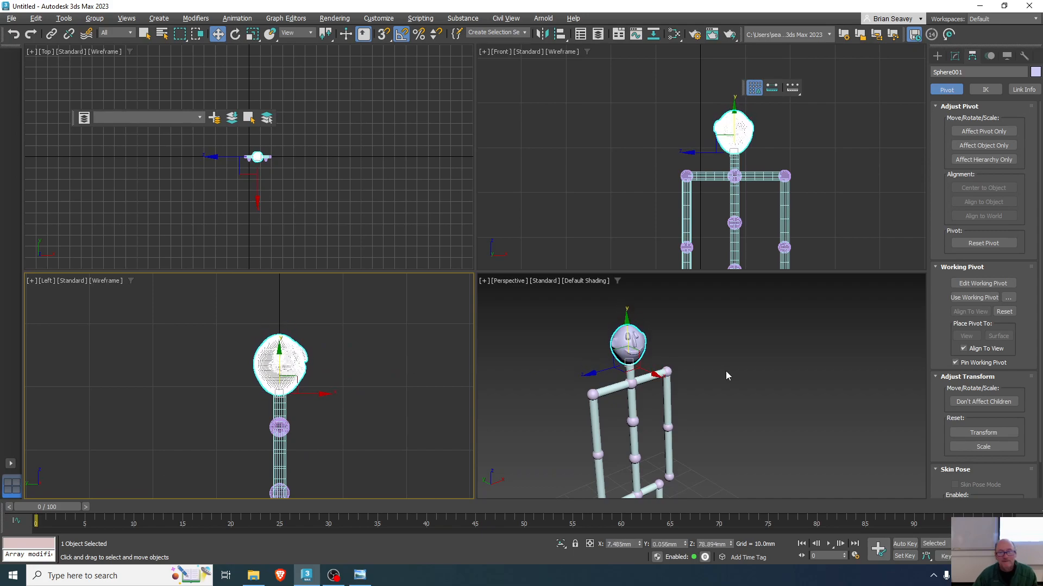
# - Save the scene as stickGuy in the PDMA folder
pyautogui.scroll(-5, 719, 373)
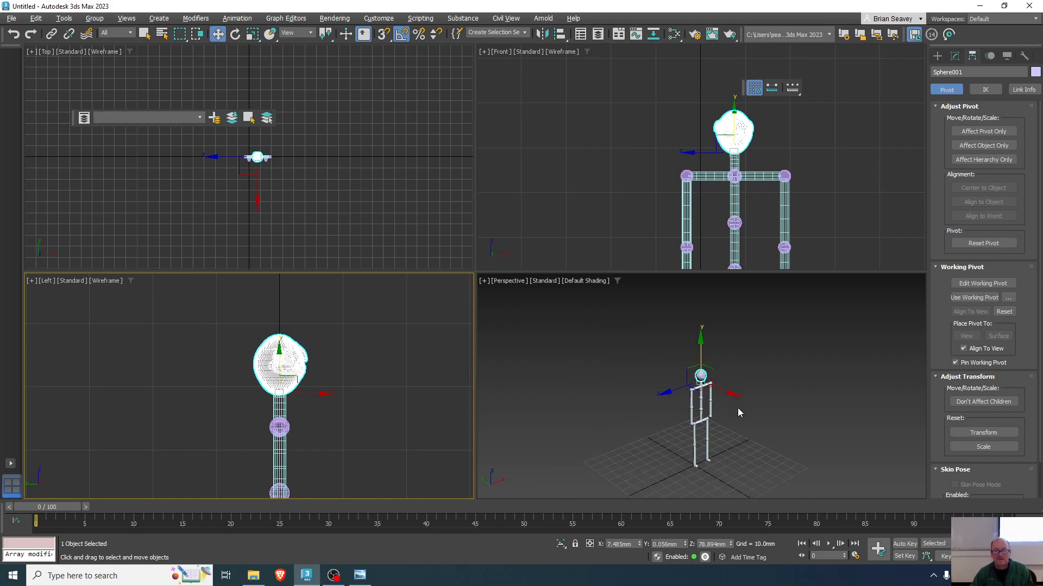
pyautogui.scroll(8, 712, 400)
pyautogui.moveTo(703, 380); pyautogui.dragTo(695, 367, button='middle')
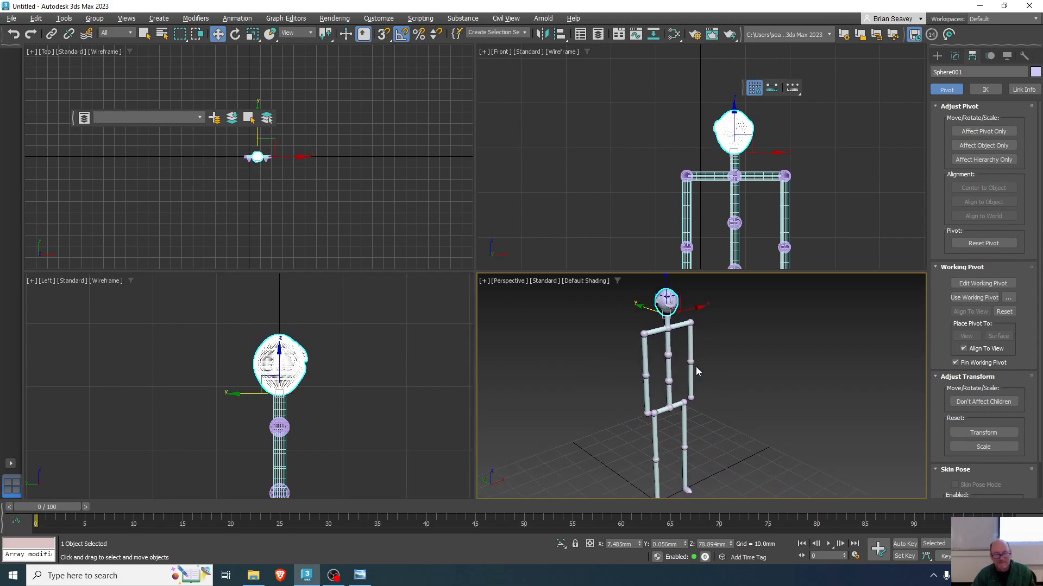
pyautogui.moveTo(820, 230); pyautogui.dragTo(744, 172, button='middle')
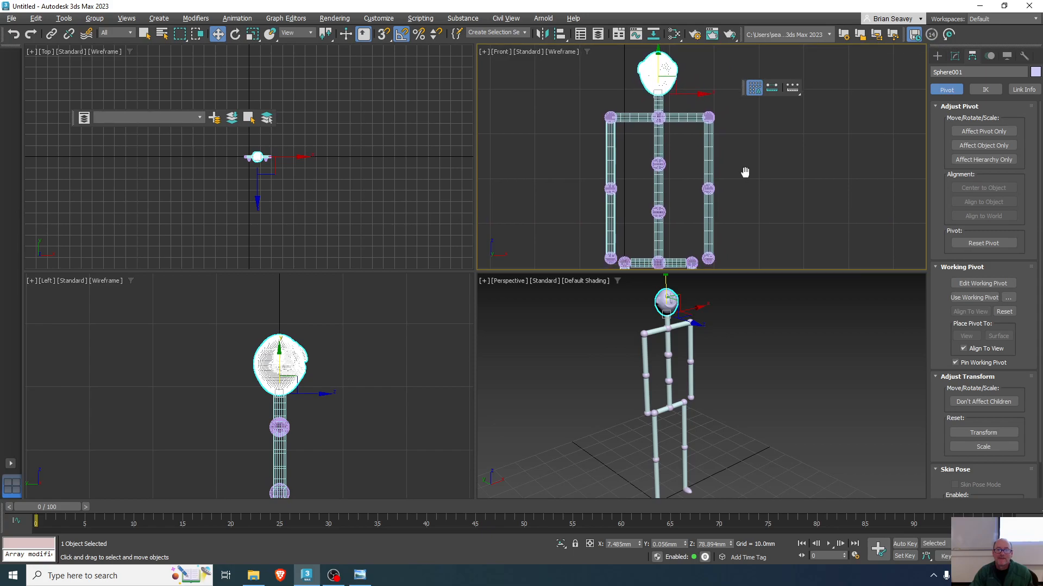
pyautogui.click(12, 18)
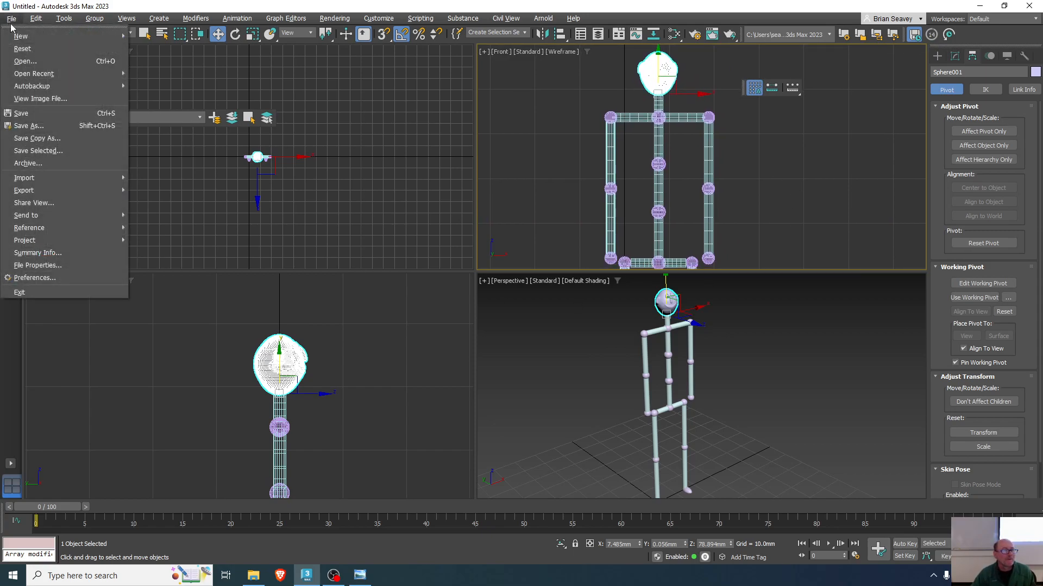
pyautogui.click(31, 114)
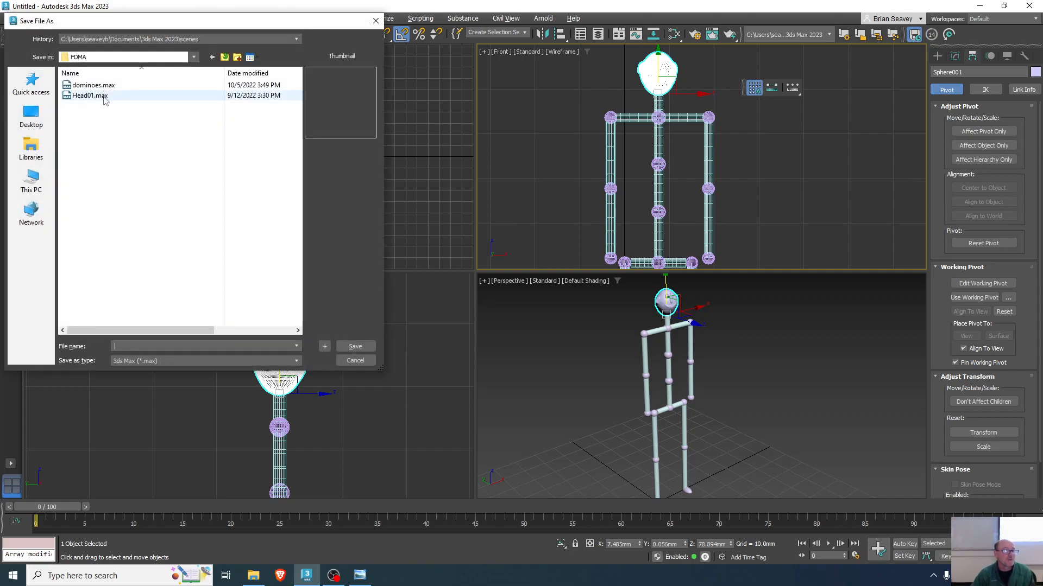
pyautogui.click(126, 348)
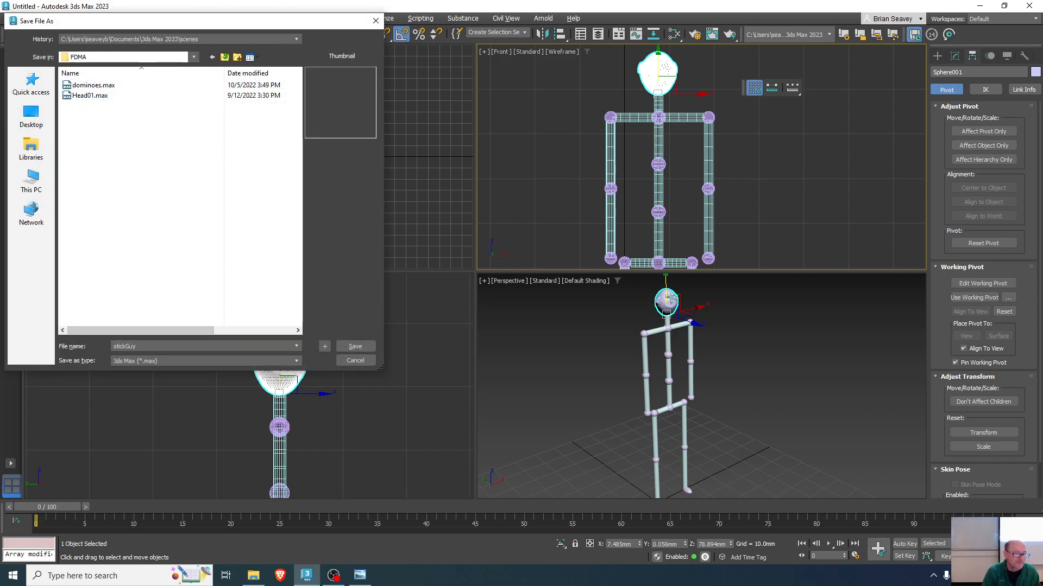
pyautogui.press('Return')
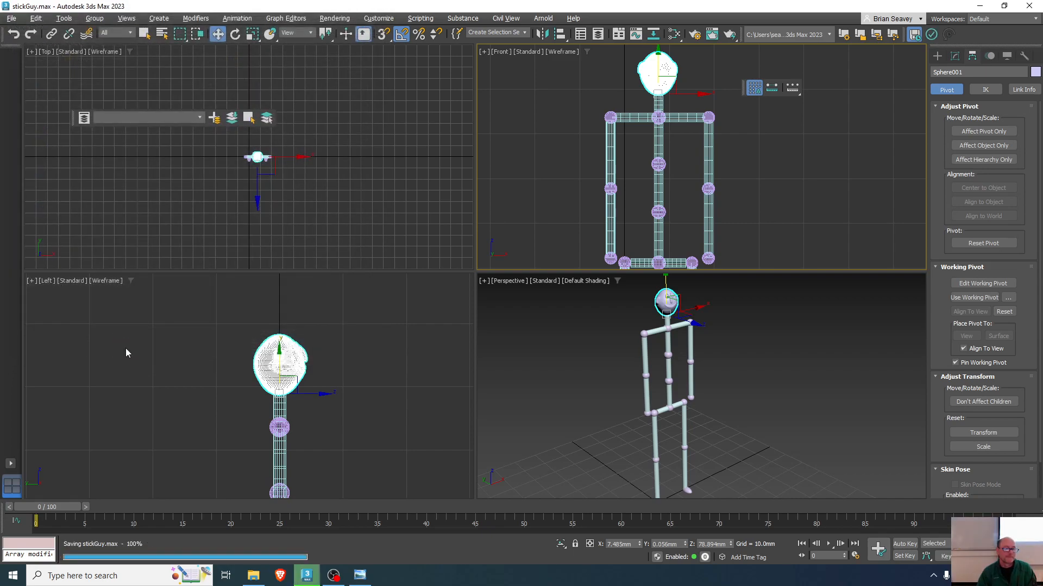
pyautogui.click(333, 578)
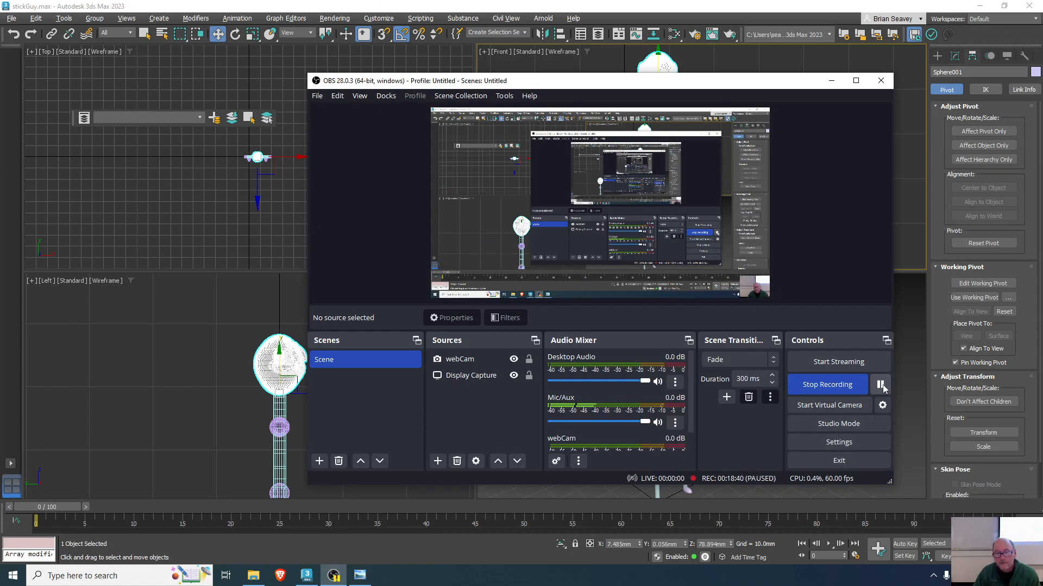
pyautogui.click(372, 5)
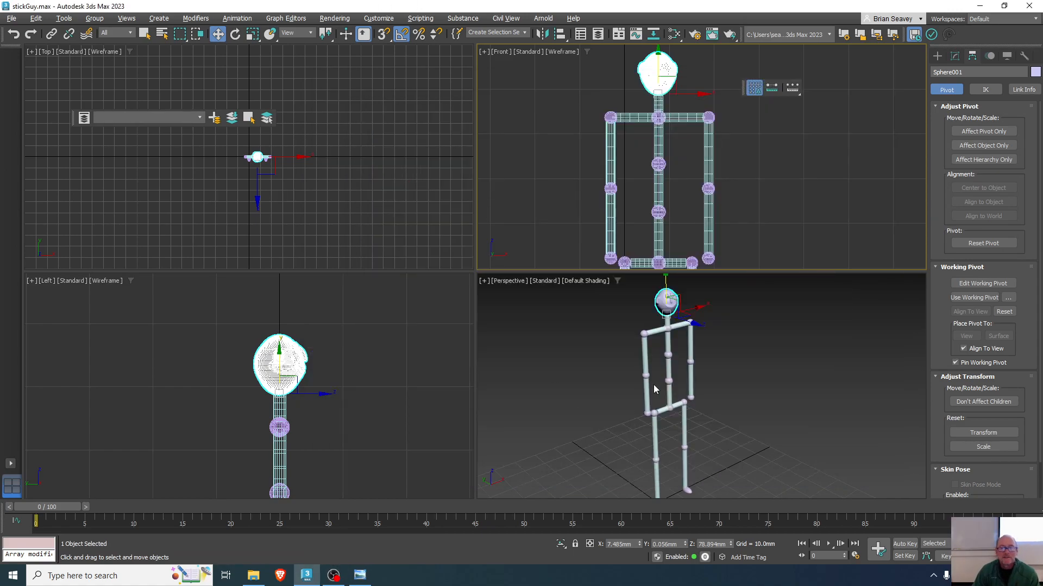
# - Deselect the head, and link footRight to the right shin as its parent in the front view
pyautogui.click(779, 399)
pyautogui.moveTo(767, 451)
pyautogui.mouseDown(button='middle')
pyautogui.moveTo(745, 418)
pyautogui.moveTo(753, 437)
pyautogui.mouseUp(button='middle')
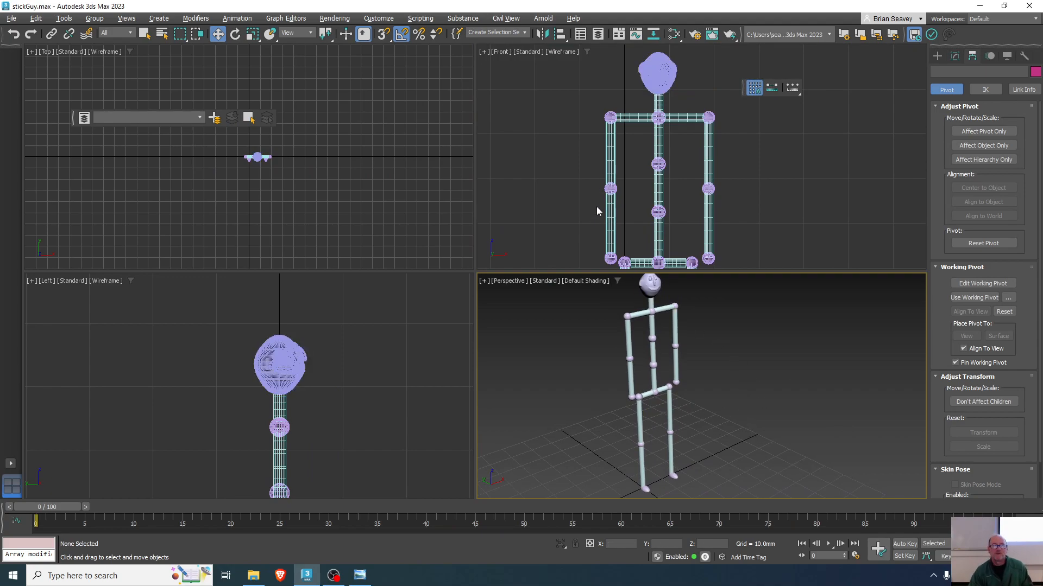
pyautogui.moveTo(596, 207); pyautogui.dragTo(600, 194, button='middle')
pyautogui.hotkey('alt', 'w')
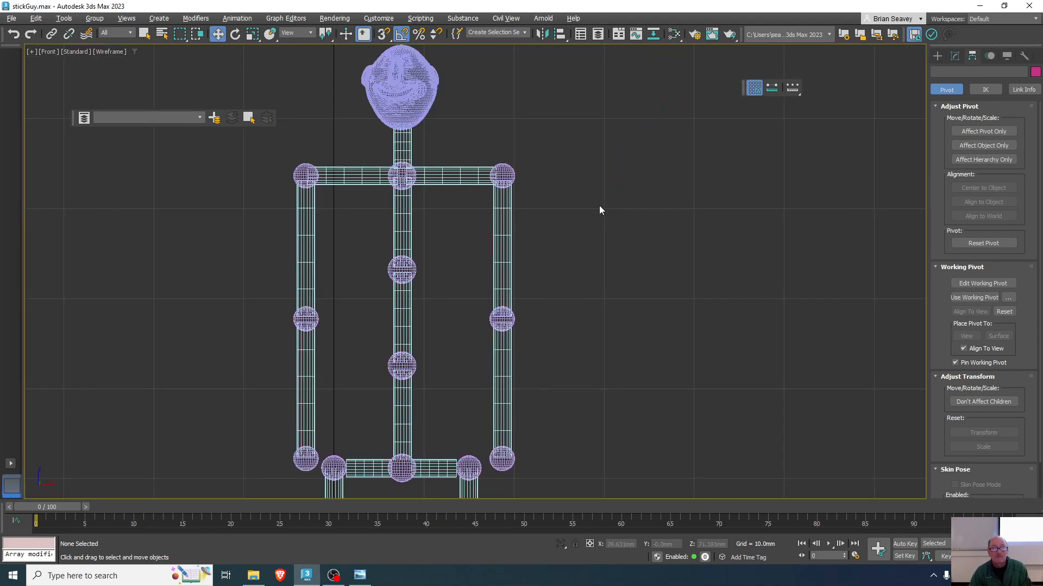
pyautogui.moveTo(480, 375); pyautogui.dragTo(624, 52, button='middle')
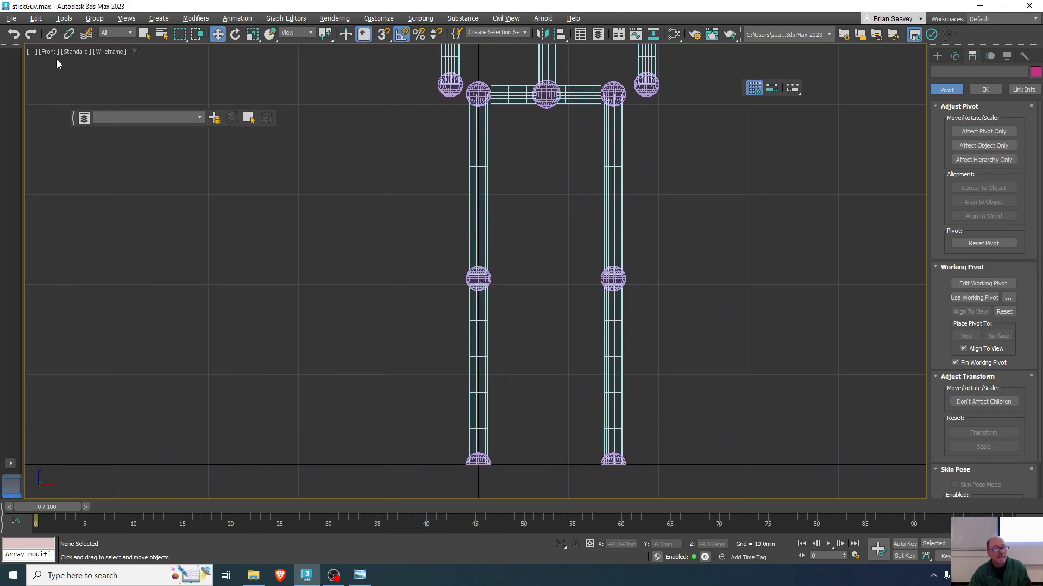
pyautogui.click(52, 34)
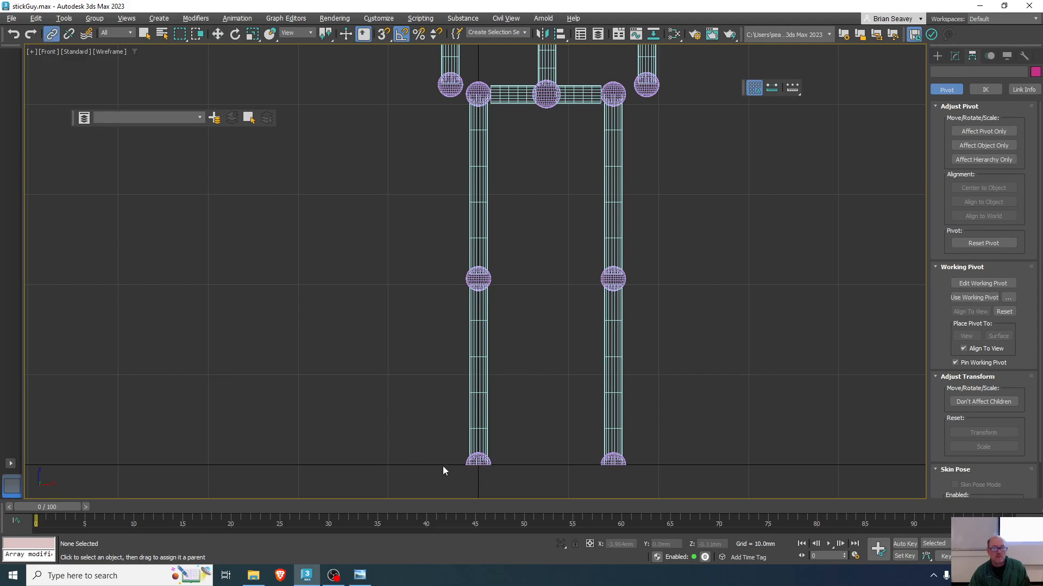
pyautogui.scroll(5, 495, 468)
pyautogui.moveTo(500, 458); pyautogui.dragTo(514, 416, button='middle')
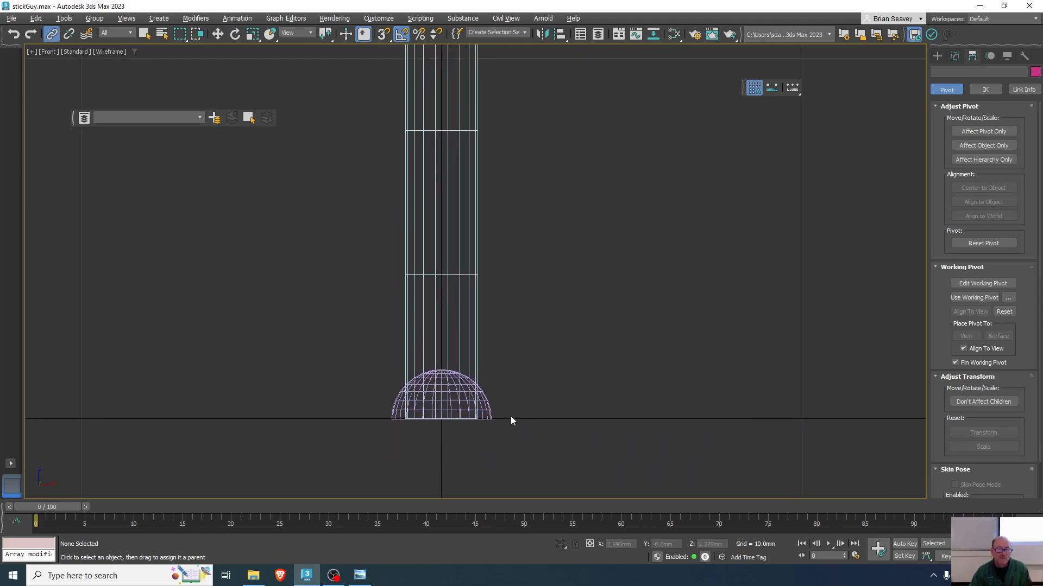
pyautogui.moveTo(490, 409); pyautogui.dragTo(548, 324)
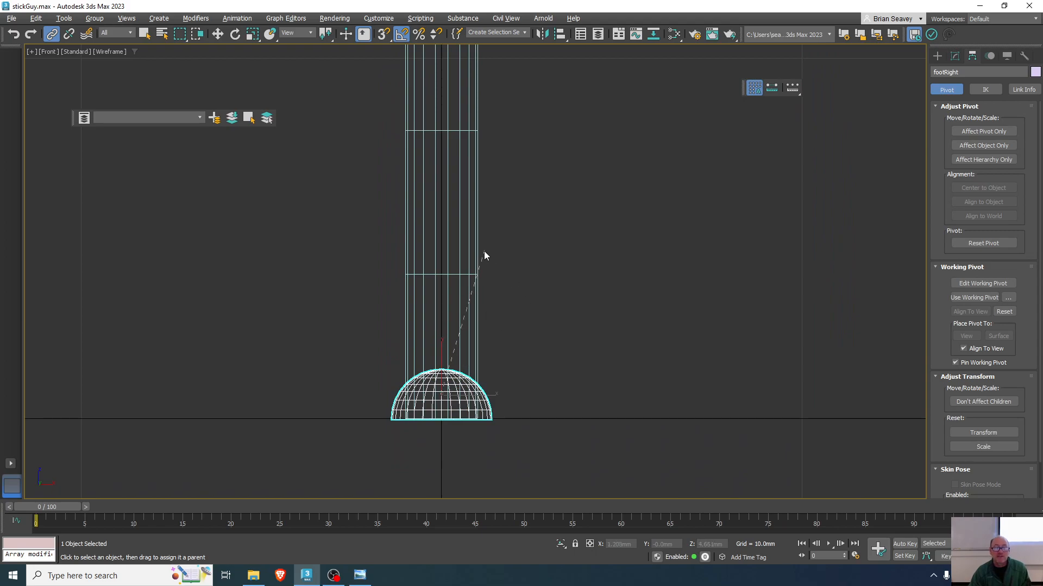
pyautogui.moveTo(473, 256); pyautogui.dragTo(476, 261)
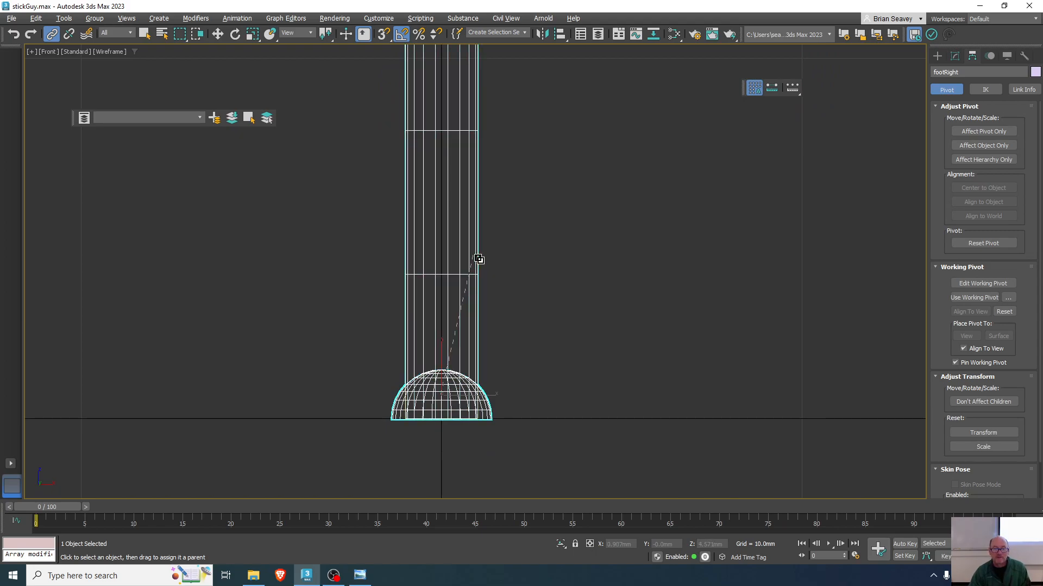
# - Link shinRight to the right knee sphere, and link the knee sphere to the right thigh
pyautogui.moveTo(502, 202); pyautogui.dragTo(533, 493, button='middle')
pyautogui.scroll(-4, 541, 350)
pyautogui.scroll(-2, 540, 351)
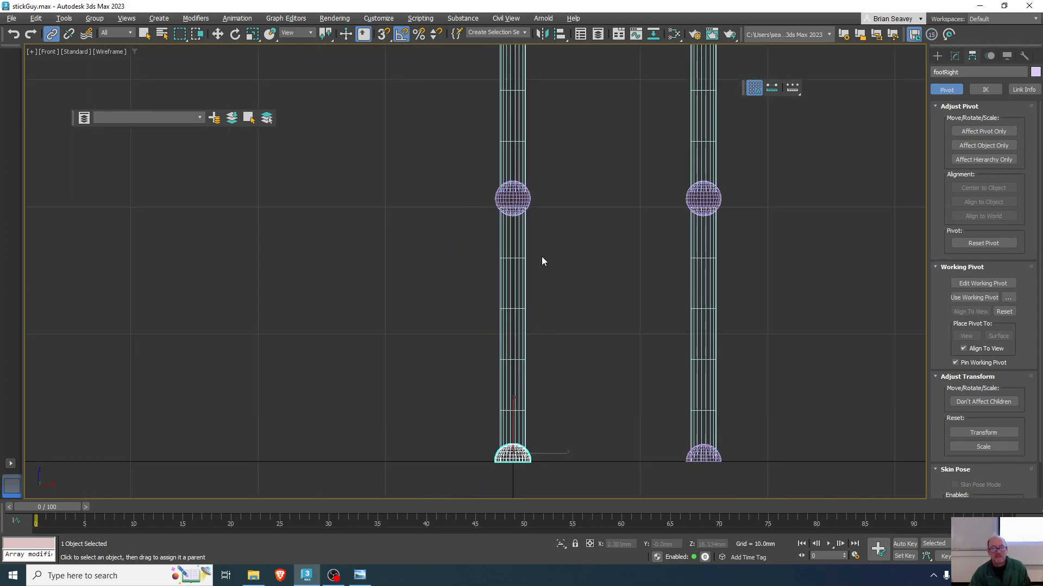
pyautogui.press('pageup')
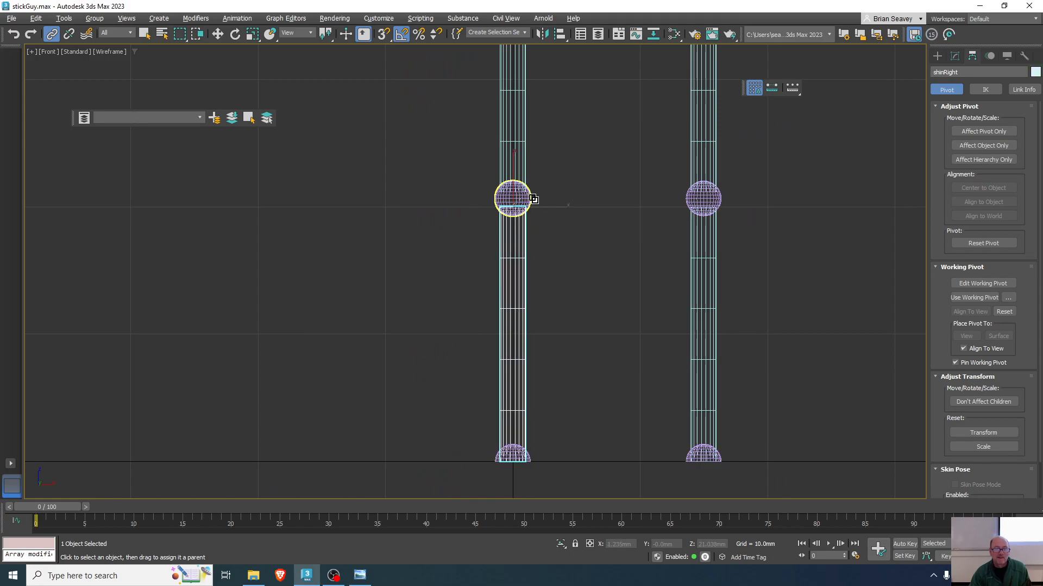
pyautogui.moveTo(530, 199); pyautogui.dragTo(523, 105)
# - Link the right thigh up through its hip joint sphere and hipRight to the central pelvis sphere
pyautogui.moveTo(587, 169); pyautogui.dragTo(588, 441, button='middle')
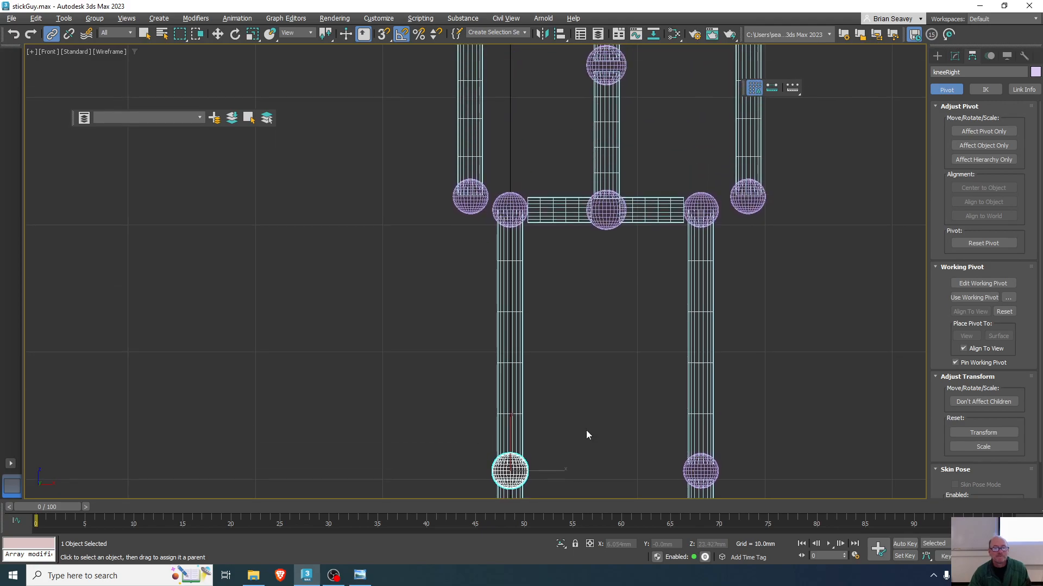
pyautogui.moveTo(508, 261); pyautogui.dragTo(609, 229)
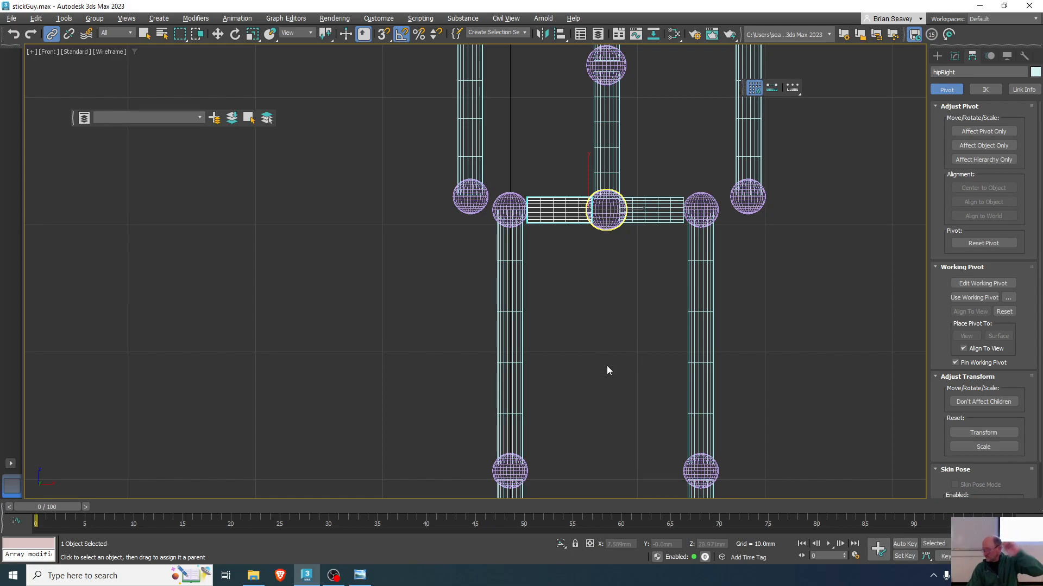
# - Link the opposite leg's foot to its shin, and link that shin to its knee sphere
pyautogui.moveTo(734, 383); pyautogui.dragTo(662, 120, button='middle')
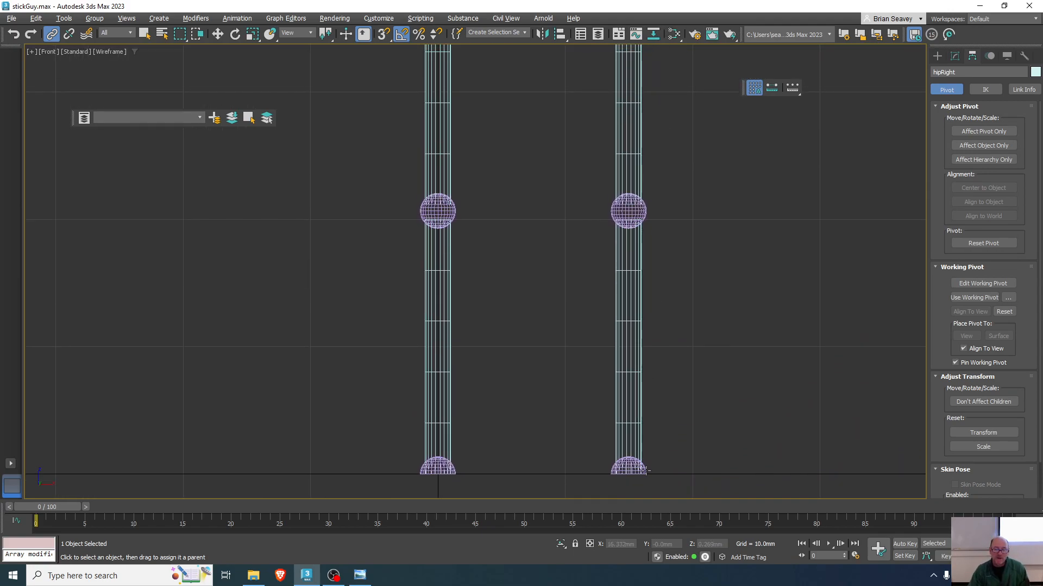
pyautogui.moveTo(645, 468); pyautogui.dragTo(673, 454)
pyautogui.moveTo(645, 366); pyautogui.dragTo(640, 365)
pyautogui.moveTo(640, 278); pyautogui.dragTo(649, 213)
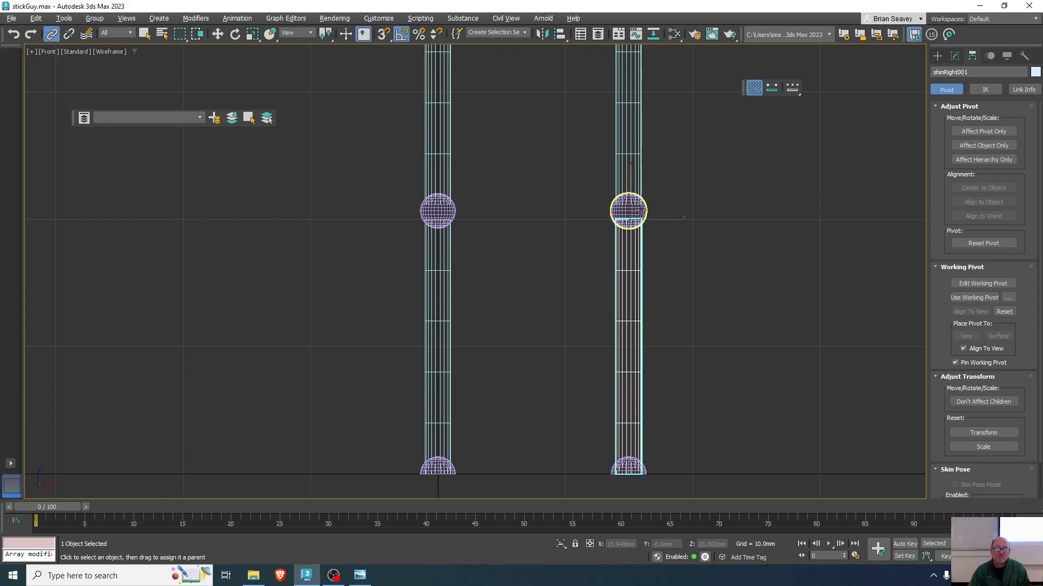
# - Link the left knee sphere up through its thigh, hip joint sphere and hip bar to the central groin sphere
pyautogui.click(642, 210)
pyautogui.moveTo(674, 100); pyautogui.dragTo(716, 364, button='middle')
pyautogui.moveTo(680, 293); pyautogui.dragTo(685, 207)
pyautogui.click(662, 199)
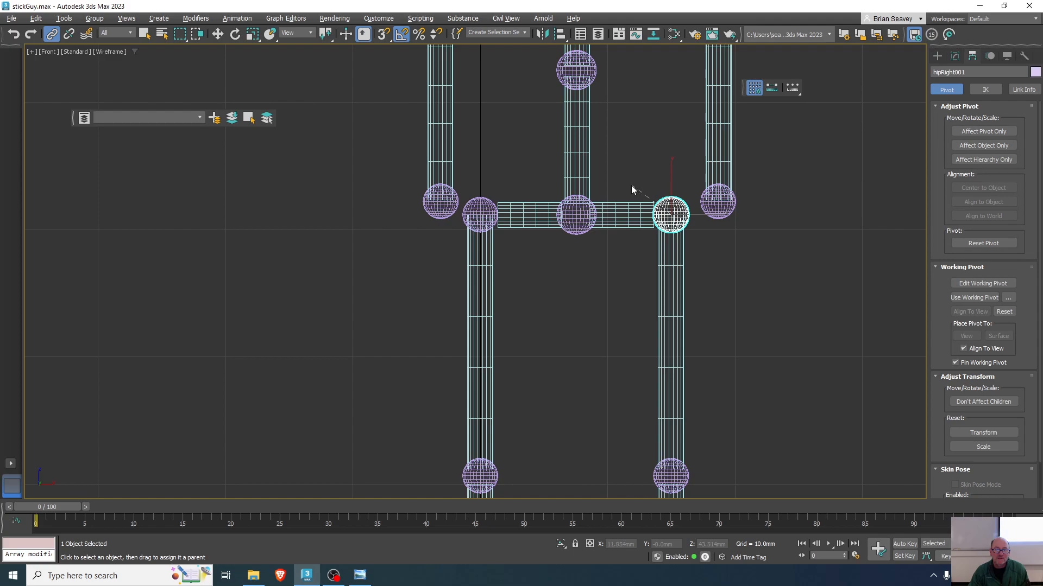
pyautogui.moveTo(616, 204); pyautogui.dragTo(578, 213)
pyautogui.moveTo(623, 154); pyautogui.dragTo(644, 400, button='middle')
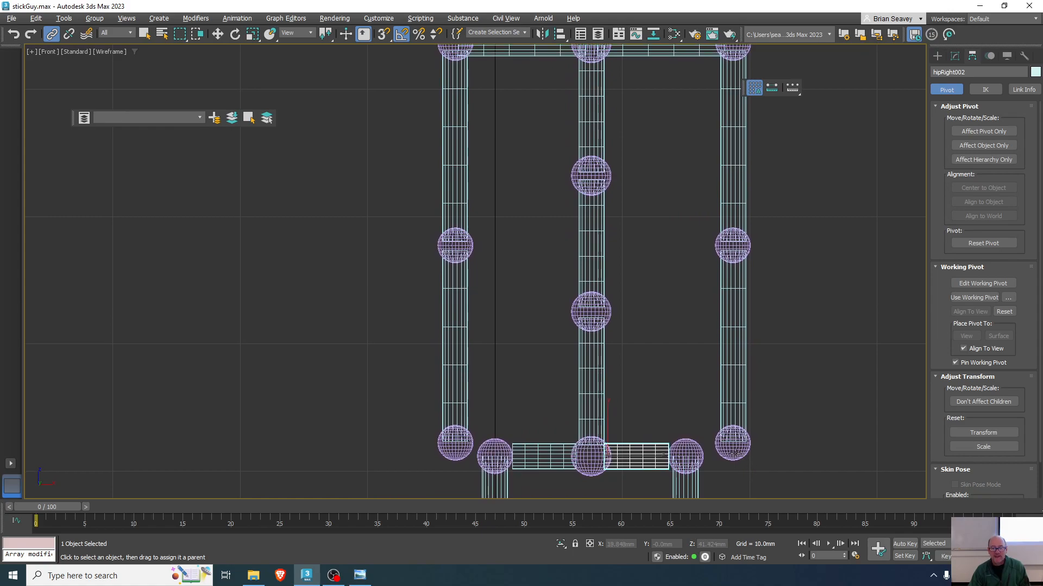
# - Link the left hand sphere to the forearm, the forearm to the elbow sphere, and the elbow to the upper arm
pyautogui.moveTo(733, 451); pyautogui.dragTo(737, 333)
pyautogui.click(737, 332)
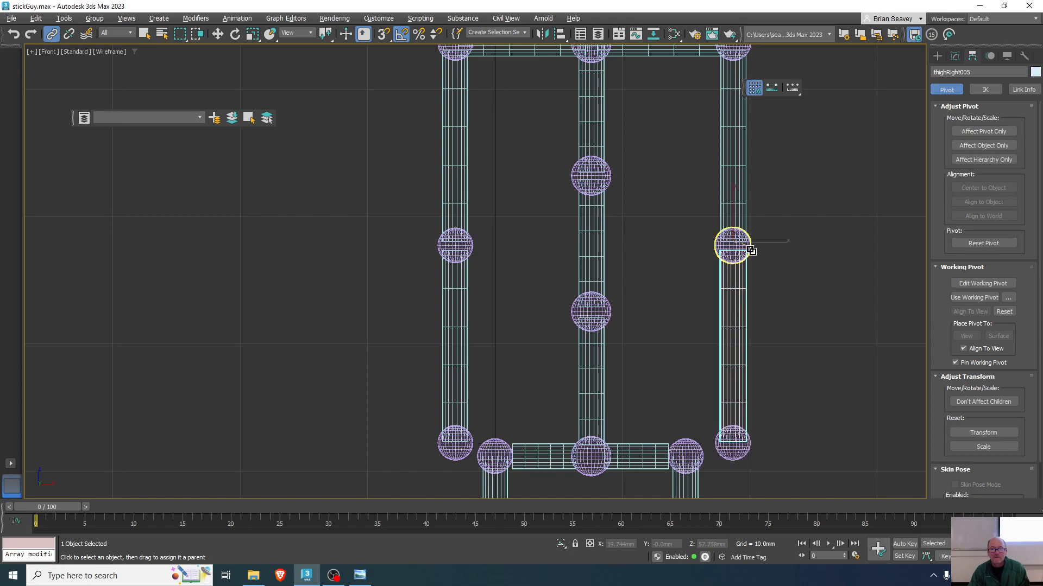
pyautogui.moveTo(748, 245); pyautogui.dragTo(738, 174)
# - Link the left upper arm through its shoulder sphere and shoulder bar to the sphere at the base of the neck
pyautogui.moveTo(763, 156); pyautogui.dragTo(763, 309, button='middle')
pyautogui.click(754, 296)
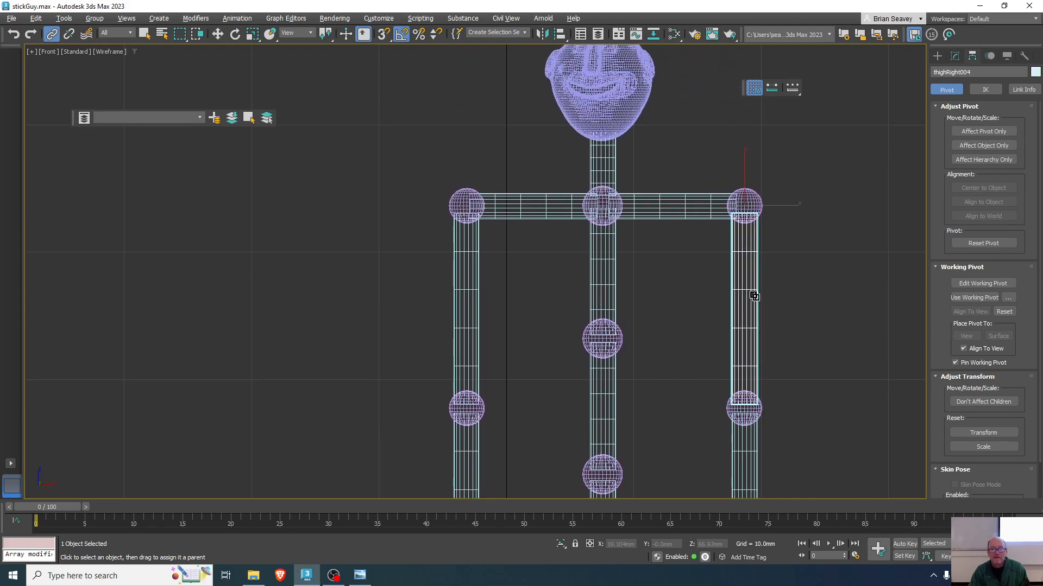
pyautogui.moveTo(754, 190); pyautogui.dragTo(655, 202)
pyautogui.moveTo(655, 202); pyautogui.dragTo(605, 207)
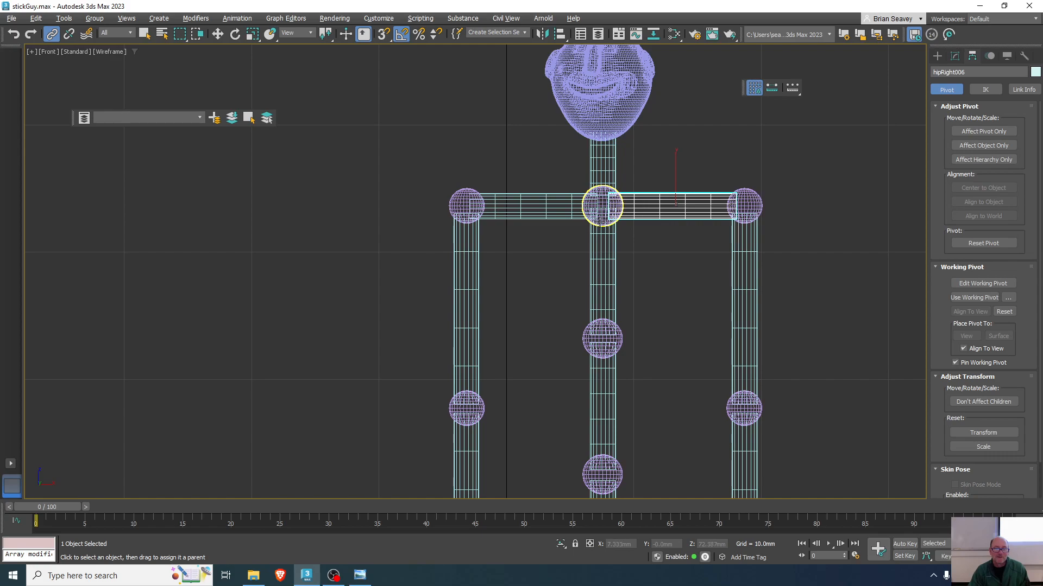
# - Link the spine downward from the neck-base sphere through backupper, the back segments and their spheres, and backLower to the groin sphere
pyautogui.click(607, 224)
pyautogui.moveTo(631, 272); pyautogui.dragTo(615, 274)
pyautogui.moveTo(616, 274); pyautogui.dragTo(616, 274)
pyautogui.click(621, 293)
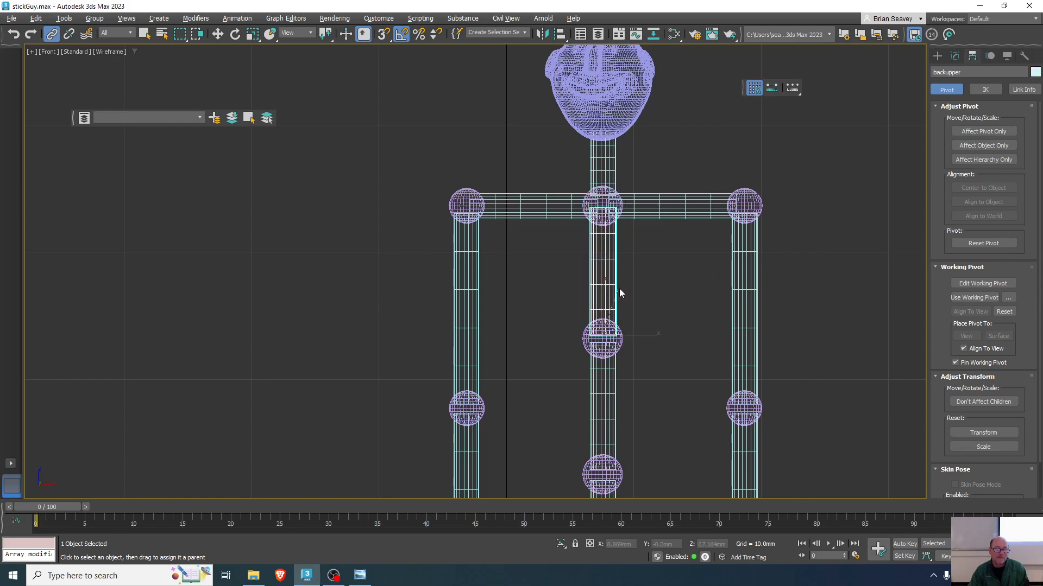
pyautogui.click(626, 346)
pyautogui.moveTo(626, 346); pyautogui.dragTo(615, 406)
pyautogui.moveTo(660, 370); pyautogui.dragTo(662, 201, button='middle')
pyautogui.moveTo(616, 262); pyautogui.dragTo(612, 461)
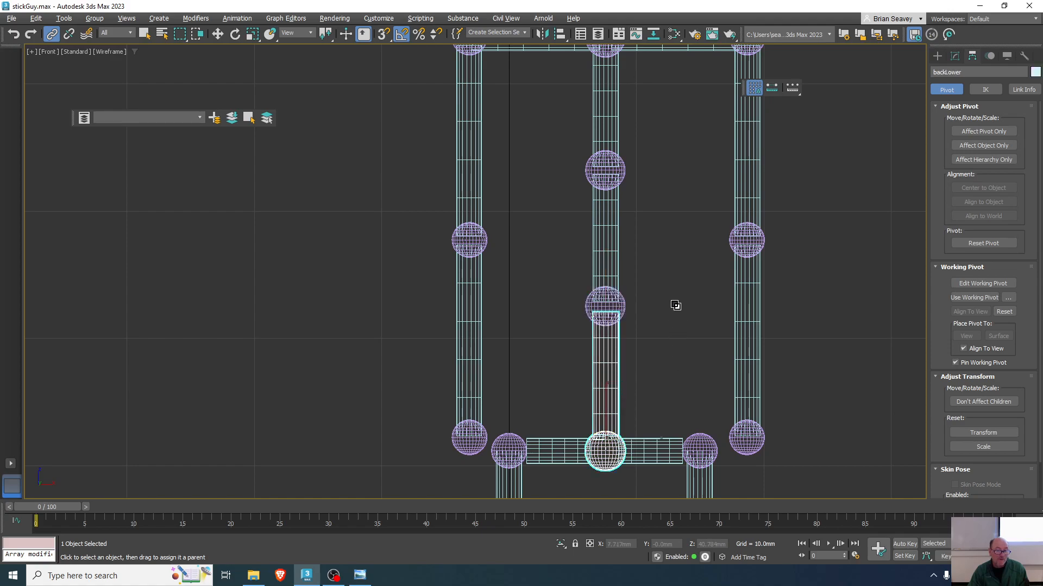
# - Link the right arm from its hand sphere up through forearm, elbow, upper arm, shoulder and shoulder bar to the neck-base sphere
pyautogui.moveTo(463, 451); pyautogui.dragTo(475, 349)
pyautogui.moveTo(457, 302); pyautogui.dragTo(452, 238)
pyautogui.click(452, 239)
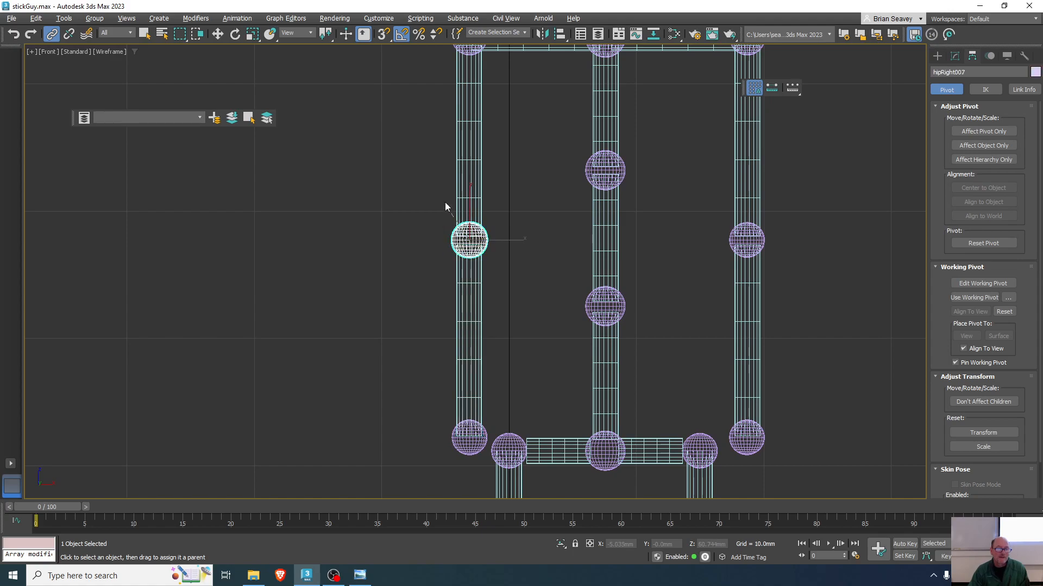
pyautogui.moveTo(497, 116); pyautogui.dragTo(472, 339, button='middle')
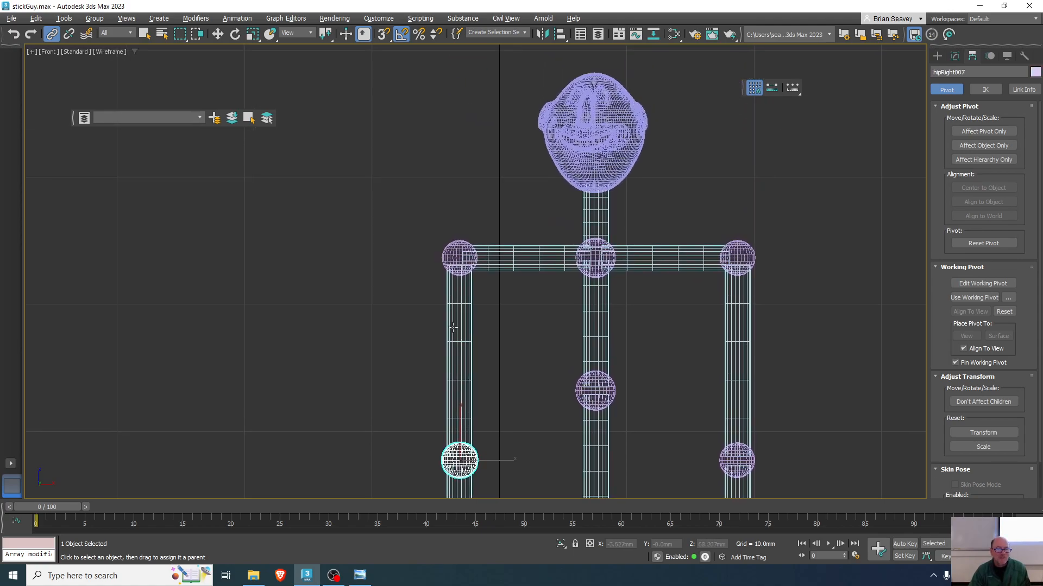
pyautogui.moveTo(453, 327); pyautogui.dragTo(455, 330)
pyautogui.moveTo(429, 251); pyautogui.dragTo(597, 253)
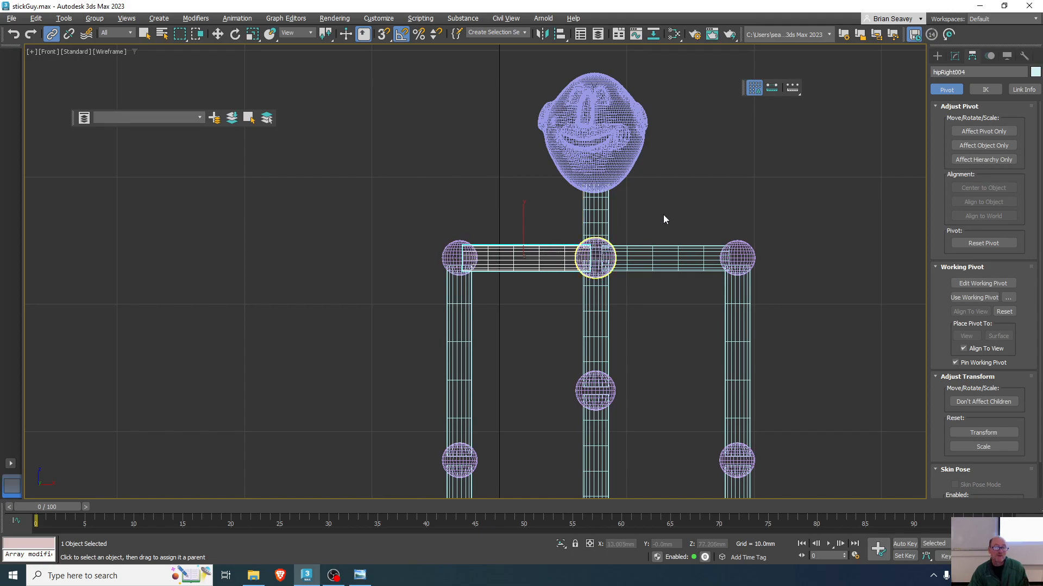
# - Link the head to the neck and the neck to the neck-base sphere, and restore the four-viewport layout
pyautogui.moveTo(629, 145); pyautogui.dragTo(596, 212)
pyautogui.moveTo(596, 212); pyautogui.dragTo(596, 255)
pyautogui.scroll(-5, 782, 266)
pyautogui.moveTo(805, 275); pyautogui.dragTo(627, 162, button='middle')
pyautogui.hotkey('alt', 'w')
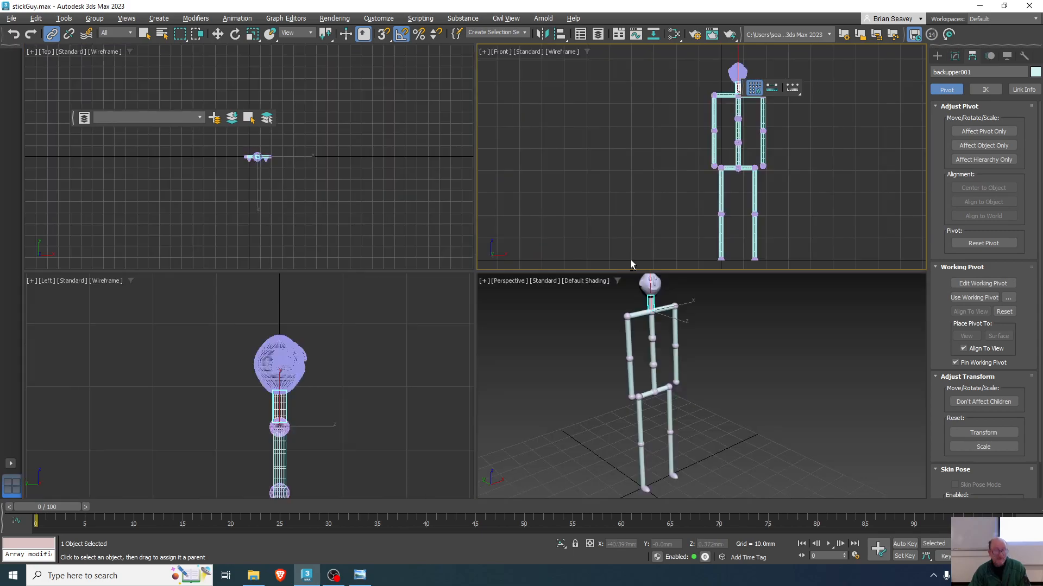
# - Test the hierarchy by moving the groin sphere along the X axis, and undo the move
pyautogui.moveTo(674, 411); pyautogui.dragTo(715, 421, button='middle')
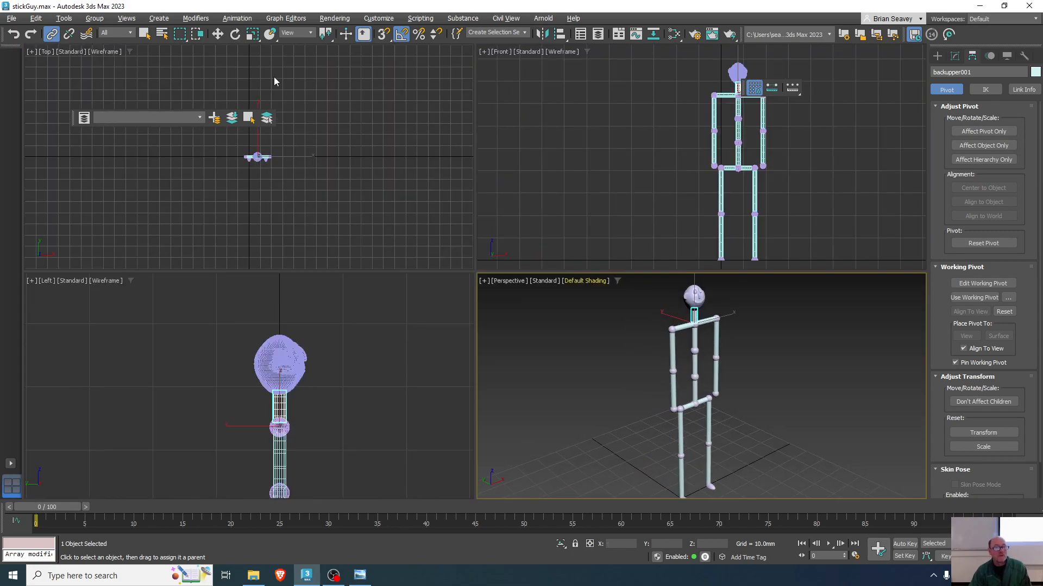
pyautogui.click(697, 406)
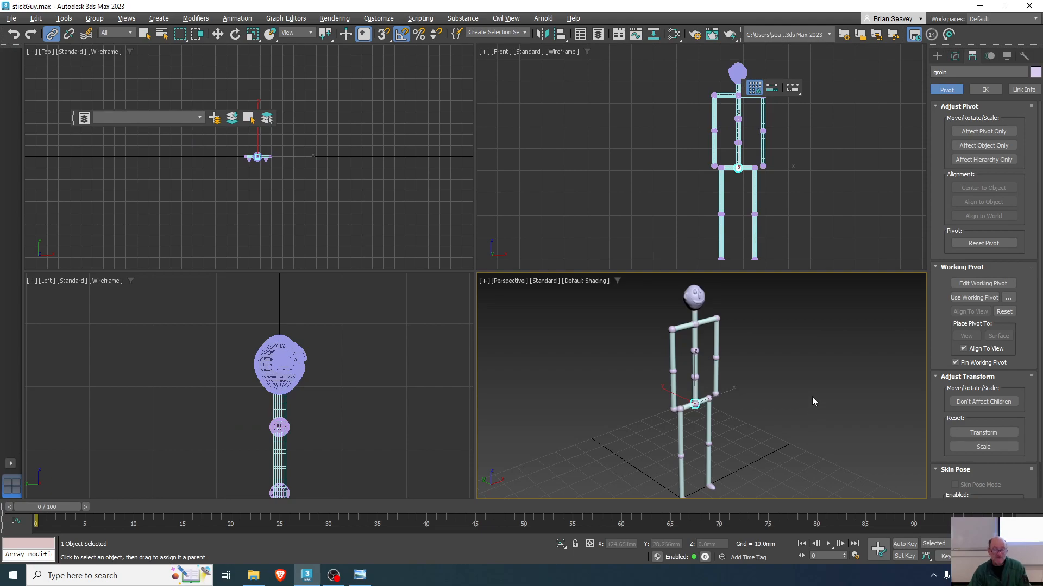
pyautogui.press('w')
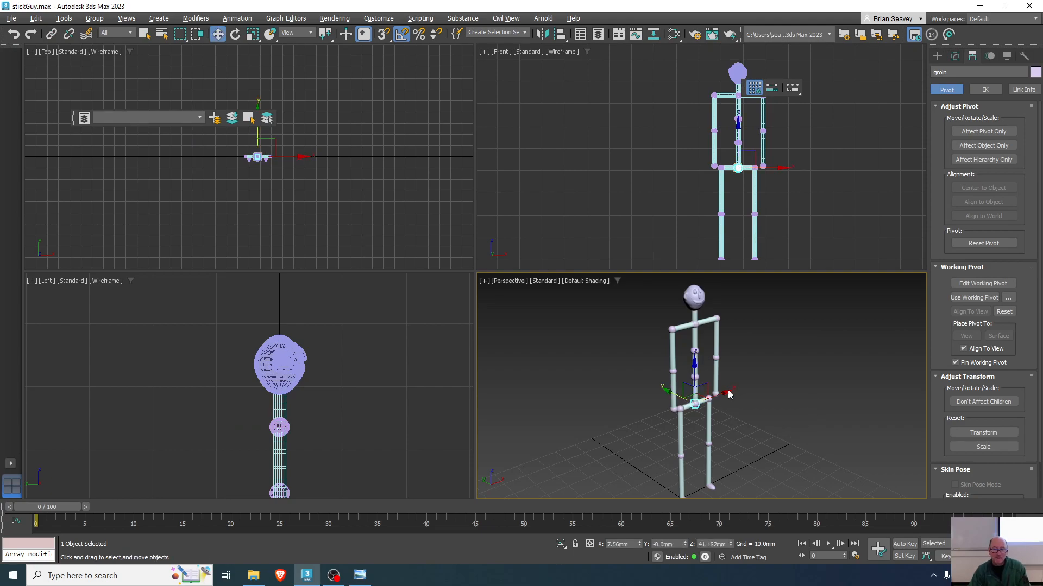
pyautogui.moveTo(732, 390)
pyautogui.mouseDown()
pyautogui.moveTo(800, 365)
pyautogui.moveTo(711, 386)
pyautogui.moveTo(812, 344)
pyautogui.moveTo(803, 328)
pyautogui.moveTo(629, 413)
pyautogui.moveTo(716, 390)
pyautogui.mouseUp()
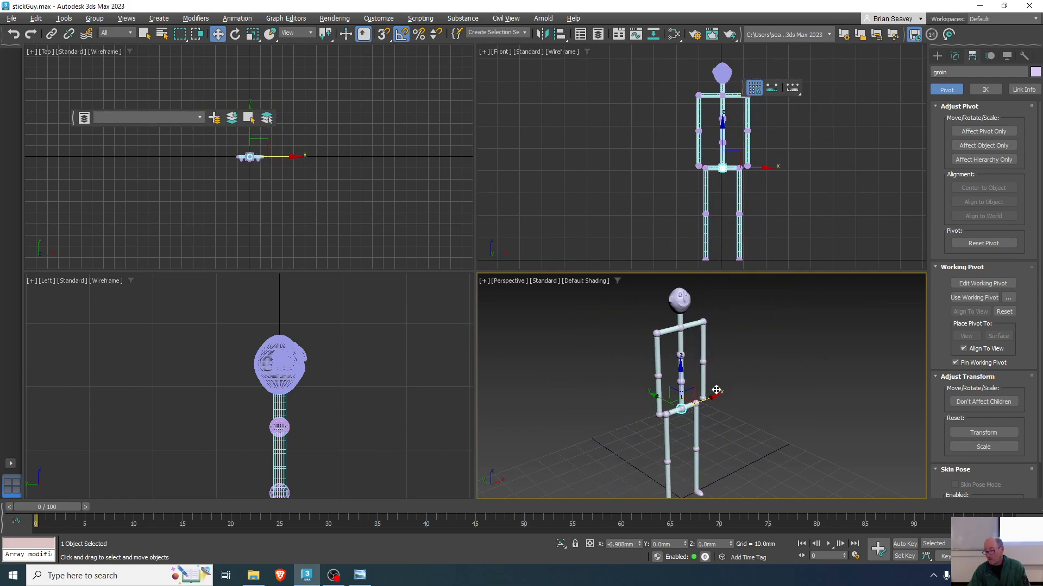
pyautogui.hotkey('ctrl', 'z')
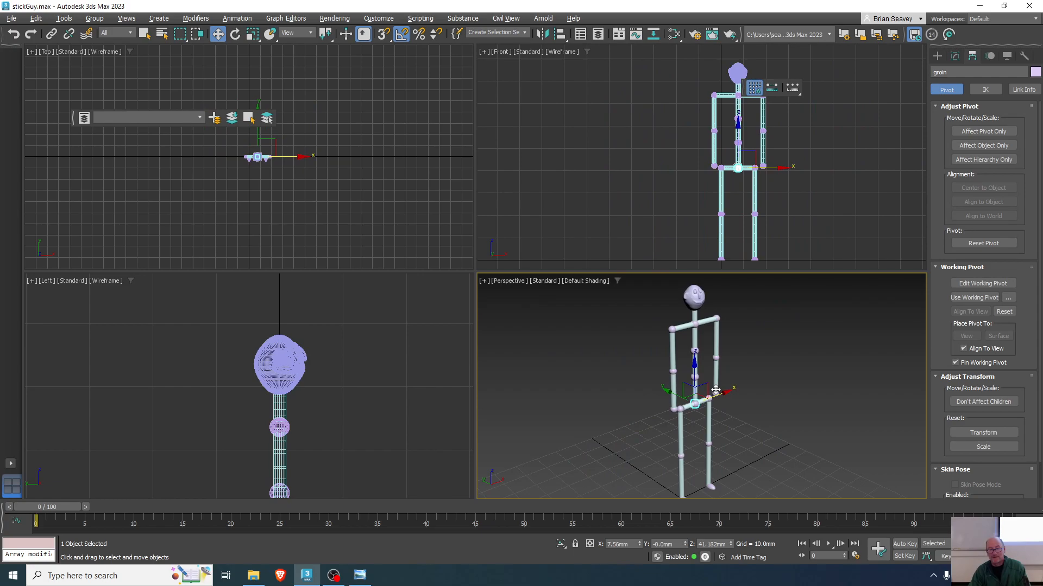
# - Test-rotate the right shoulder sphere to check its arm linkage, and revert the rotation
pyautogui.click(671, 329)
pyautogui.press('e')
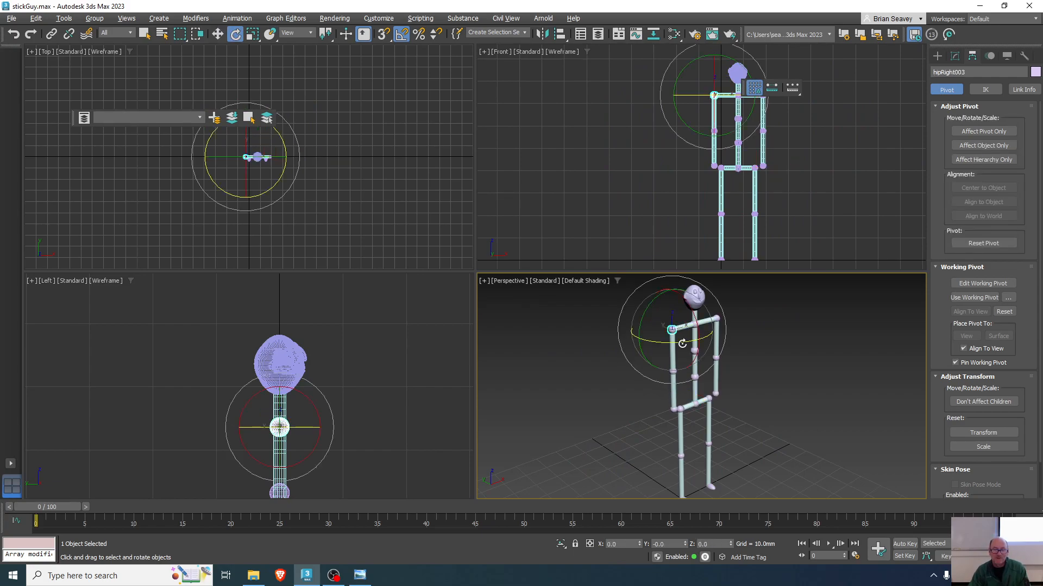
pyautogui.moveTo(697, 331)
pyautogui.mouseDown()
pyautogui.moveTo(712, 353)
pyautogui.moveTo(708, 319)
pyautogui.mouseUp()
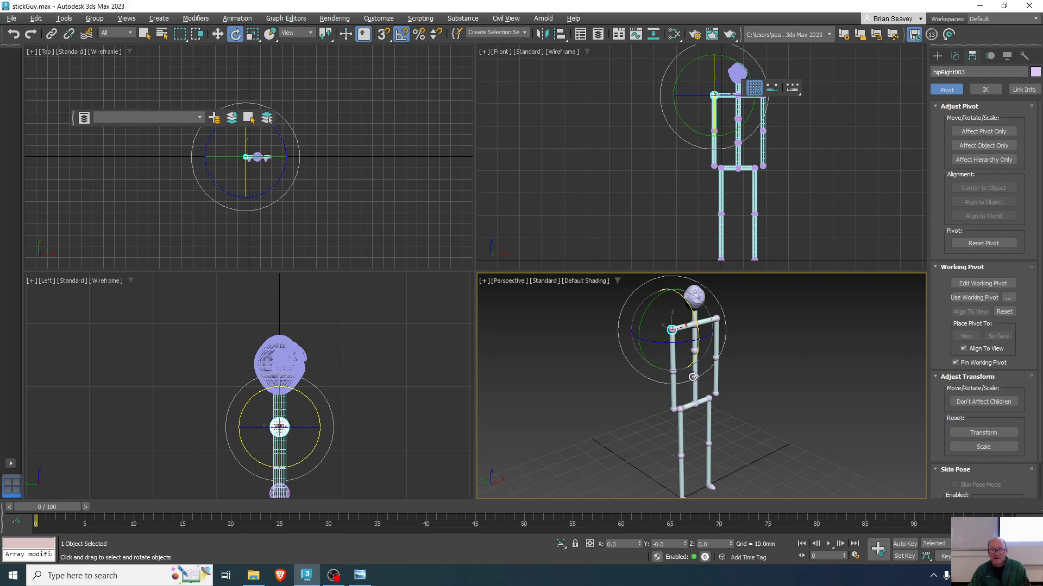
# - Test-rotate the lower spine sphere groin003 to check the linked upper body, and revert the rotation
pyautogui.scroll(6, 695, 380)
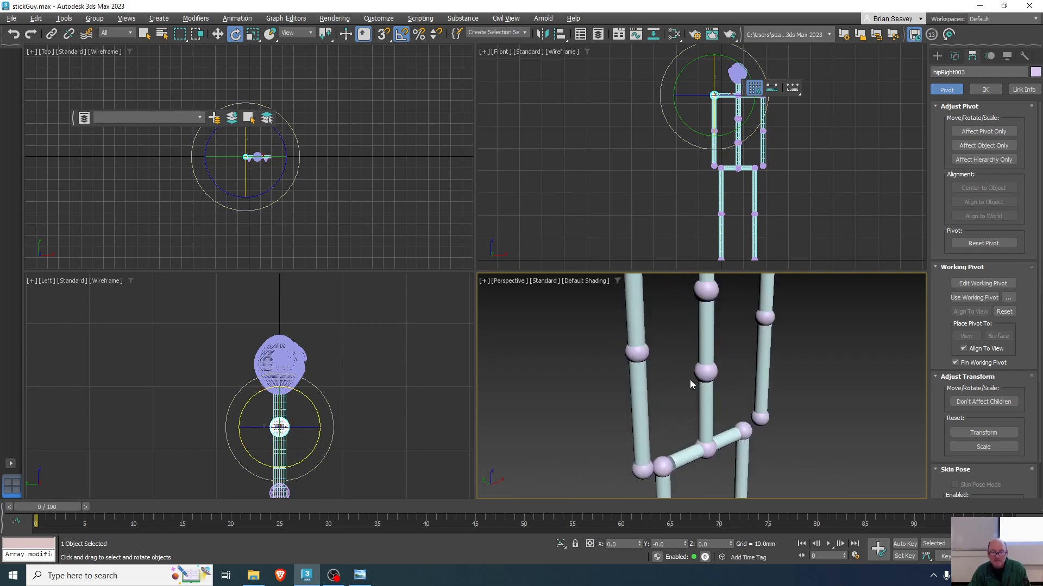
pyautogui.click(740, 349)
pyautogui.scroll(-3, 782, 401)
pyautogui.moveTo(804, 380)
pyautogui.mouseDown()
pyautogui.moveTo(813, 391)
pyautogui.moveTo(813, 375)
pyautogui.mouseUp()
pyautogui.moveTo(872, 405); pyautogui.dragTo(772, 308, button='middle')
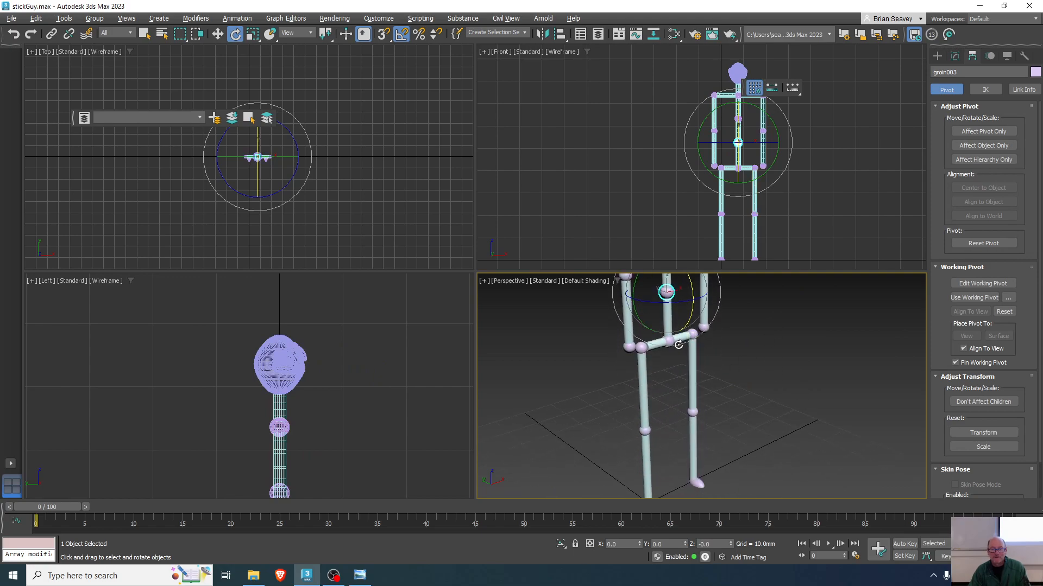
# - Test-rotate the left and right hip spheres to check the leg linkages, and revert both rotations
pyautogui.click(693, 333)
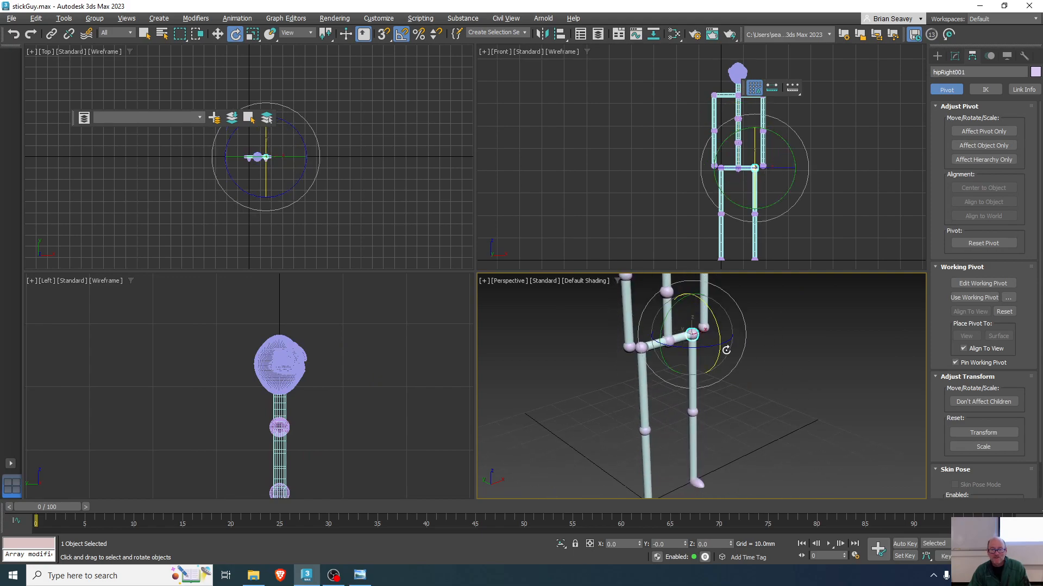
pyautogui.moveTo(716, 364)
pyautogui.mouseDown()
pyautogui.moveTo(721, 327)
pyautogui.moveTo(724, 356)
pyautogui.mouseUp()
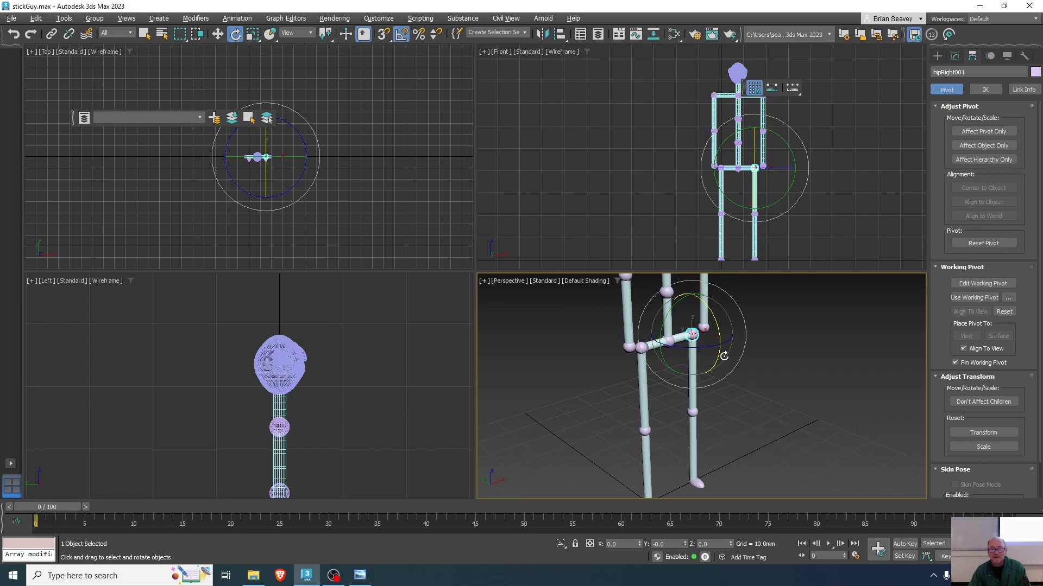
pyautogui.moveTo(641, 347); pyautogui.dragTo(646, 358)
pyautogui.scroll(5, 647, 359)
pyautogui.click(633, 341)
pyautogui.moveTo(655, 360)
pyautogui.mouseDown()
pyautogui.moveTo(652, 340)
pyautogui.moveTo(671, 360)
pyautogui.mouseUp()
pyautogui.scroll(-5, 732, 450)
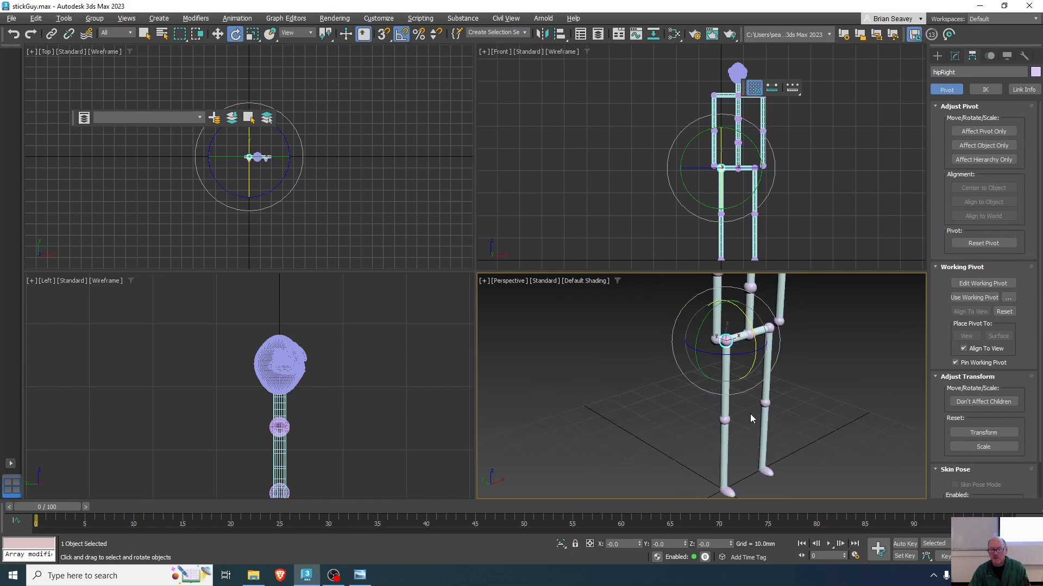
# - Test-rotate the right knee sphere and the head, and revert both rotations
pyautogui.click(725, 420)
pyautogui.moveTo(750, 419); pyautogui.dragTo(762, 377)
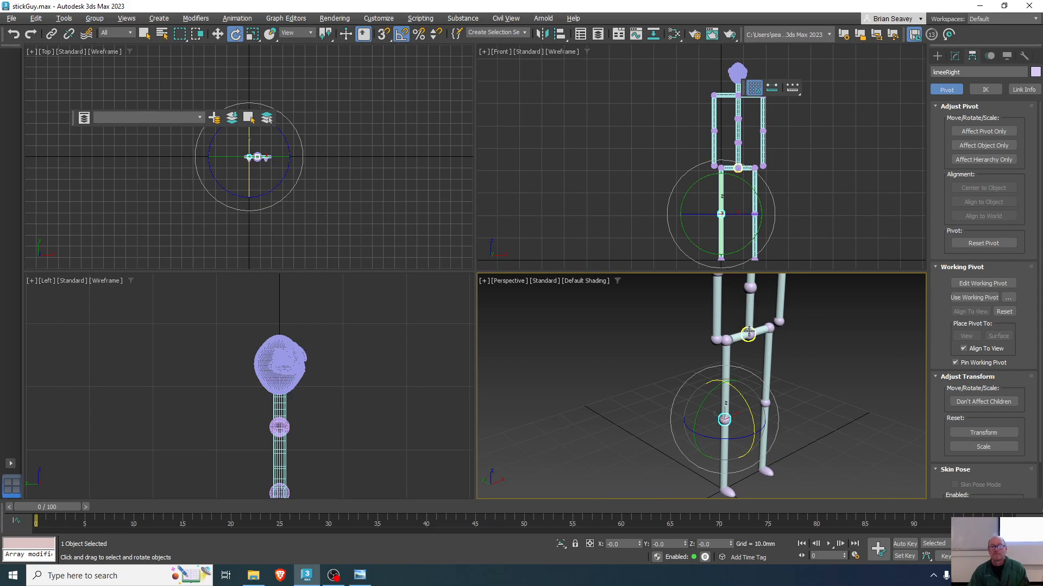
pyautogui.moveTo(749, 320); pyautogui.dragTo(700, 506, button='middle')
pyautogui.click(699, 335)
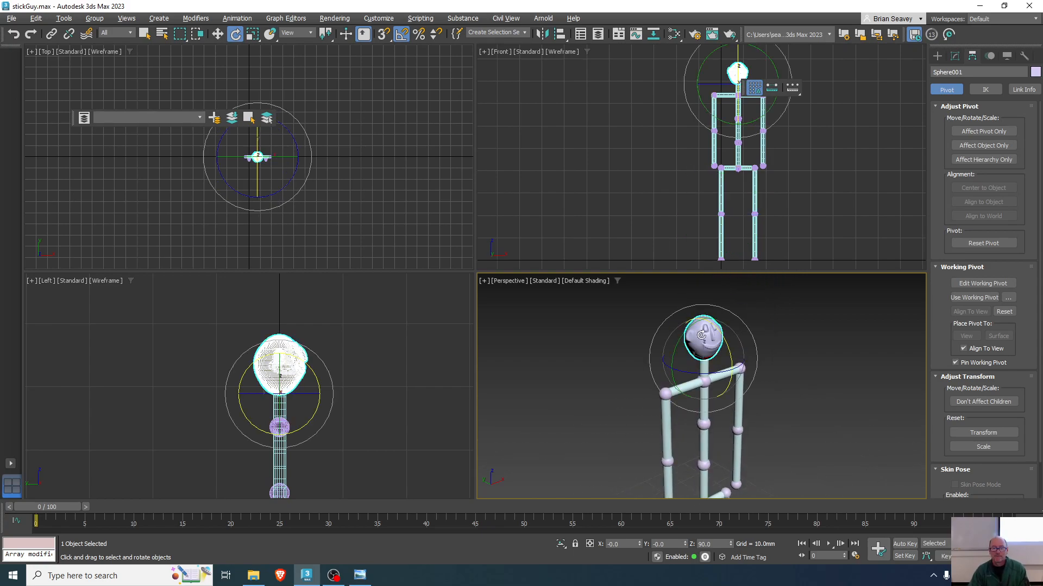
pyautogui.moveTo(725, 347); pyautogui.dragTo(729, 364)
# - Test-rotate the neck-base sphere and the neck to check the upper-body linkage, and cancel the rotations
pyautogui.scroll(5, 716, 390)
pyautogui.click(674, 358)
pyautogui.scroll(-3, 718, 379)
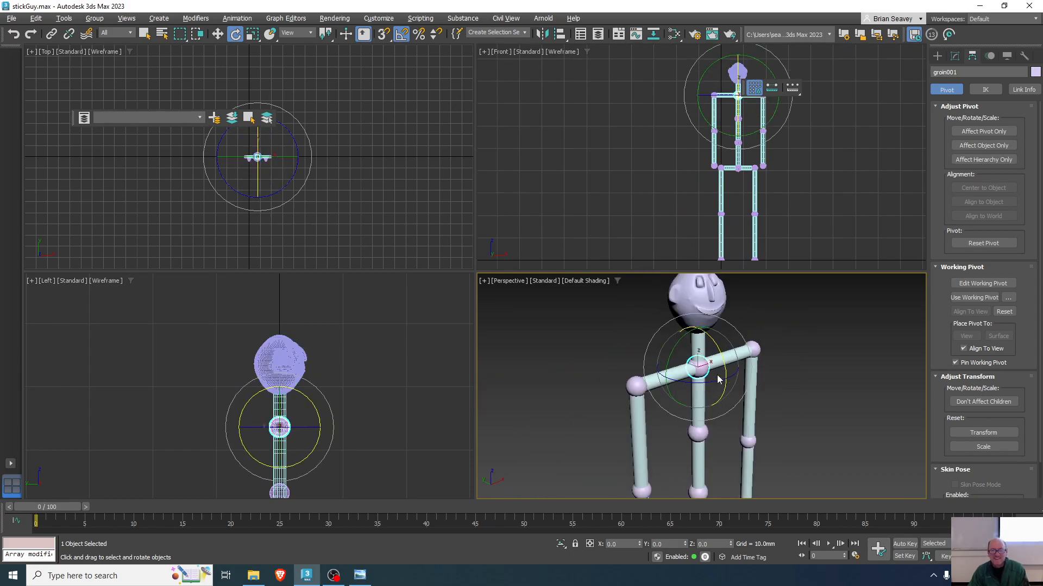
pyautogui.moveTo(716, 348)
pyautogui.mouseDown()
pyautogui.moveTo(733, 352)
pyautogui.moveTo(712, 346)
pyautogui.mouseUp()
pyautogui.click(731, 331)
pyautogui.click(700, 342)
pyautogui.moveTo(713, 342); pyautogui.dragTo(725, 355)
pyautogui.rightClick(726, 355)
# - Deselect everything in the perspective view
pyautogui.scroll(-4, 831, 395)
pyautogui.moveTo(829, 402); pyautogui.dragTo(745, 380, button='middle')
pyautogui.scroll(-3, 775, 355)
pyautogui.click(779, 364)
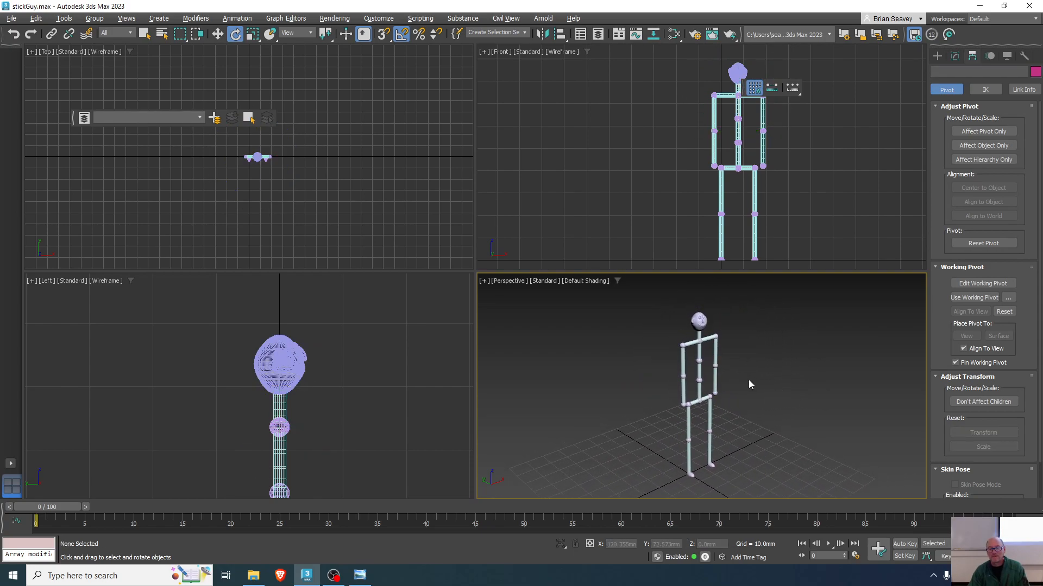